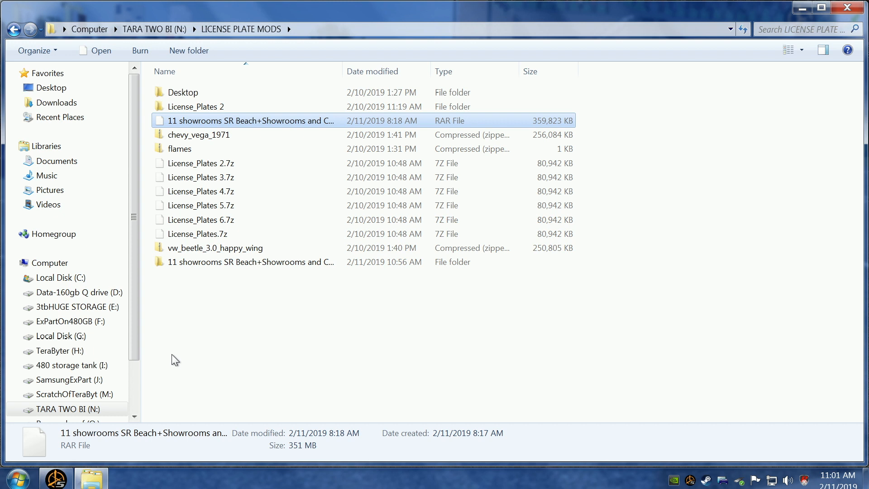
# Step: Examine the showroom and Custom Previews presets folders inside the extracted showrooms pack, and return to the LICENSE PLATE MODS folder
pyautogui.doubleClick(201, 262)
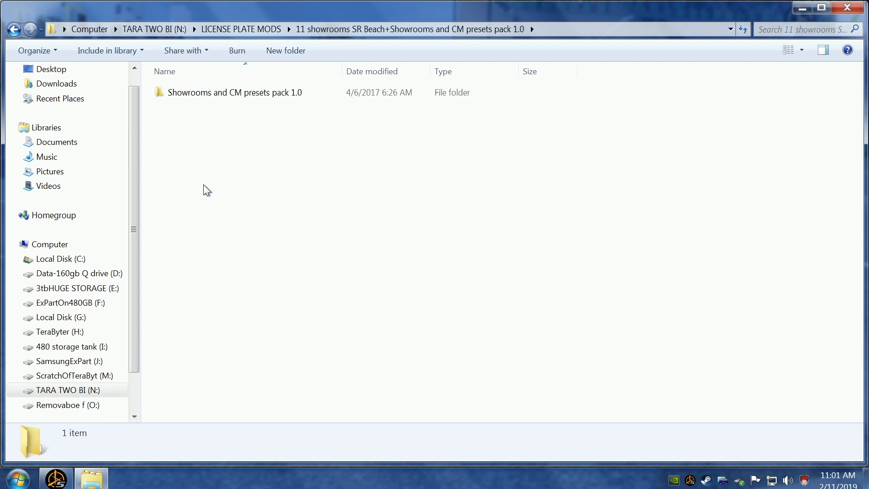
pyautogui.doubleClick(181, 95)
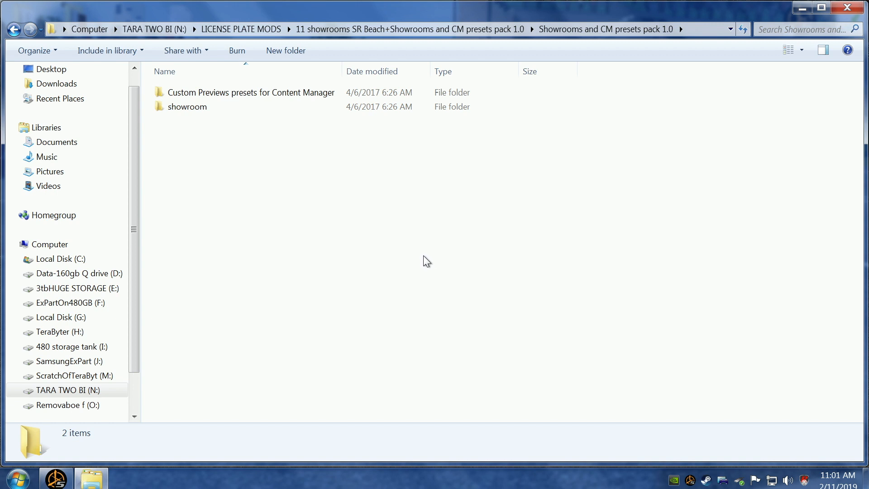
pyautogui.doubleClick(192, 108)
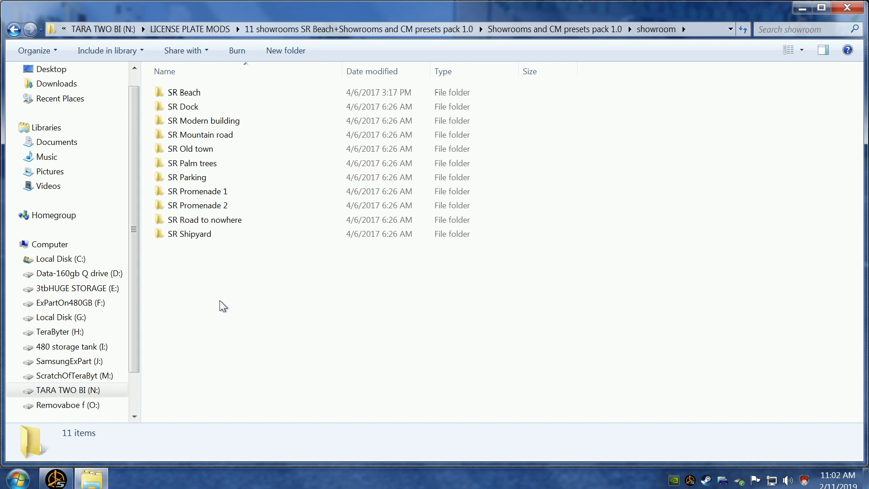
pyautogui.click(14, 30)
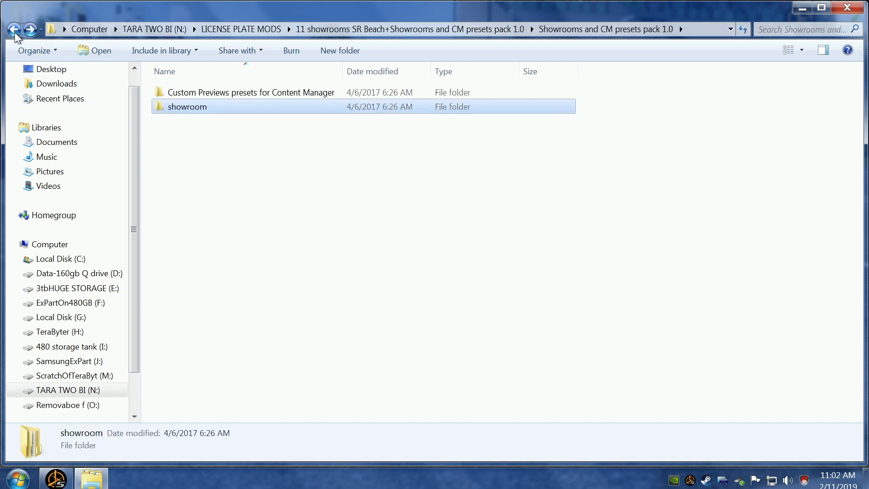
pyautogui.doubleClick(192, 92)
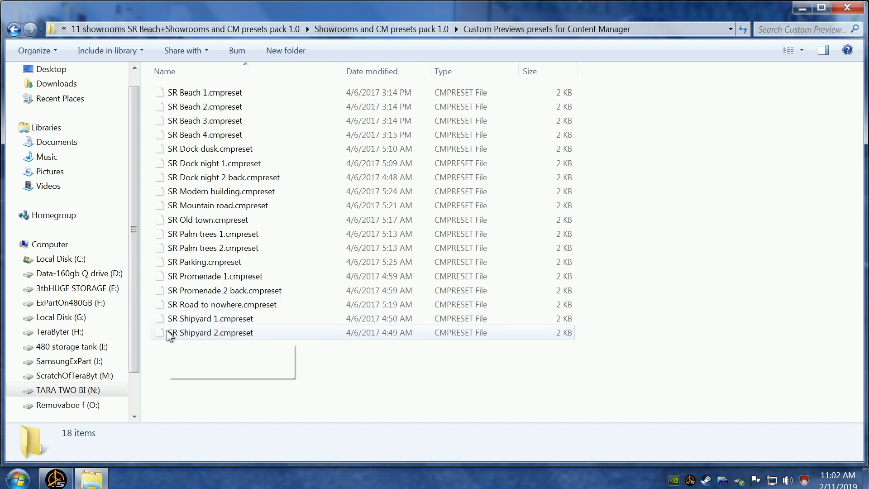
pyautogui.click(14, 30)
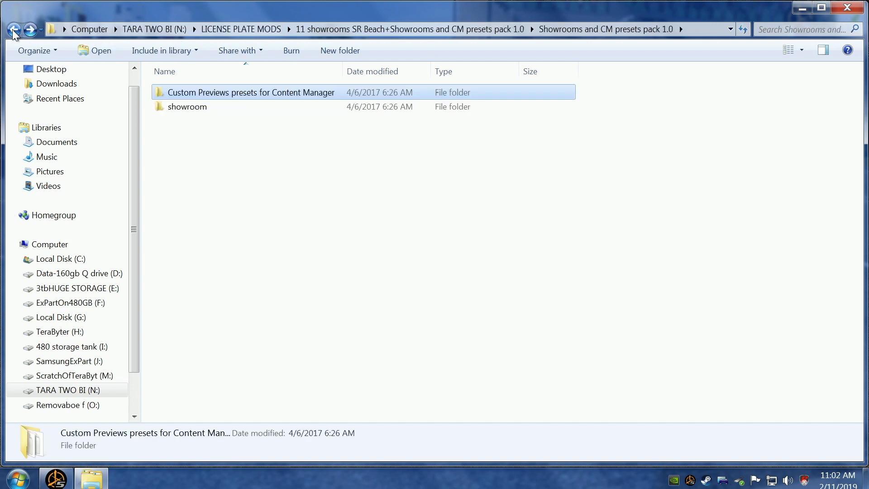
pyautogui.click(14, 31)
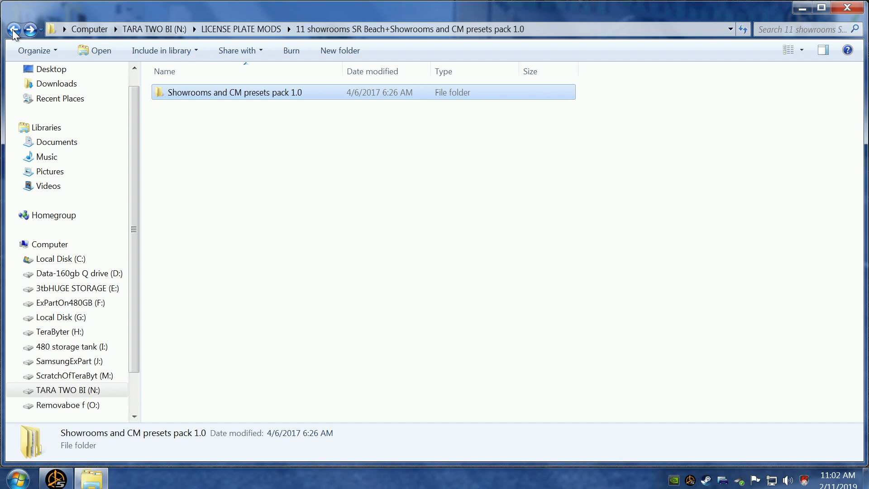
pyautogui.click(14, 31)
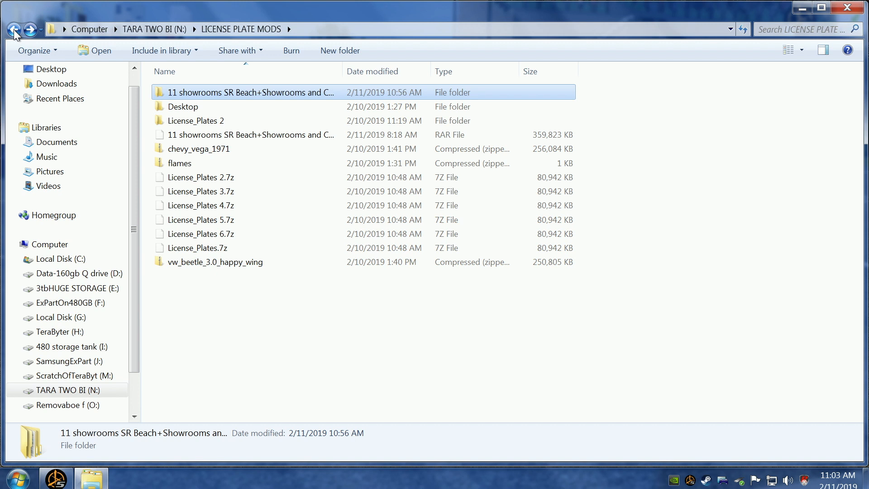
# Step: Reopen the Showrooms and CM presets pack 1.0 folder, narrow its window and move it aside to leave room for a second one
pyautogui.doubleClick(194, 92)
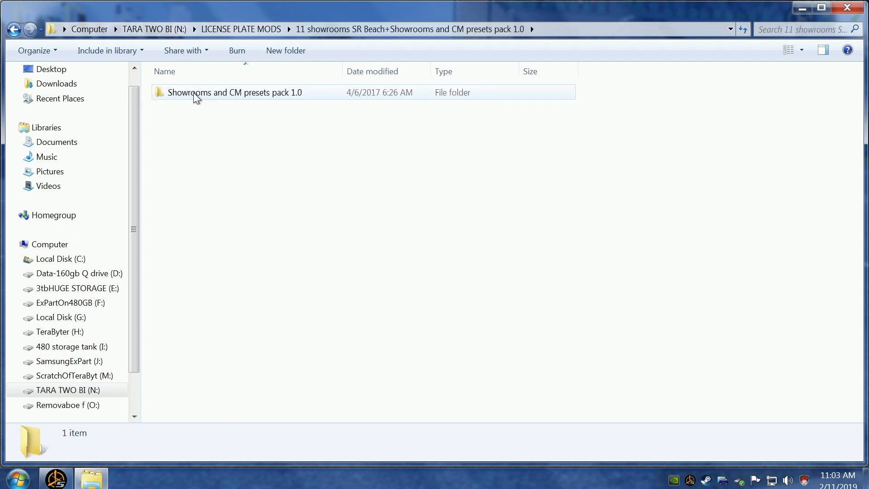
pyautogui.doubleClick(194, 92)
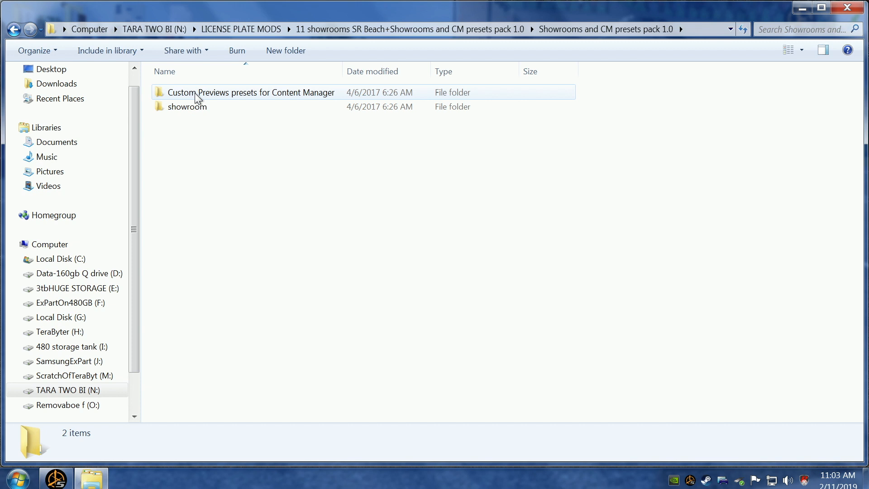
pyautogui.moveTo(863, 128); pyautogui.dragTo(494, 195)
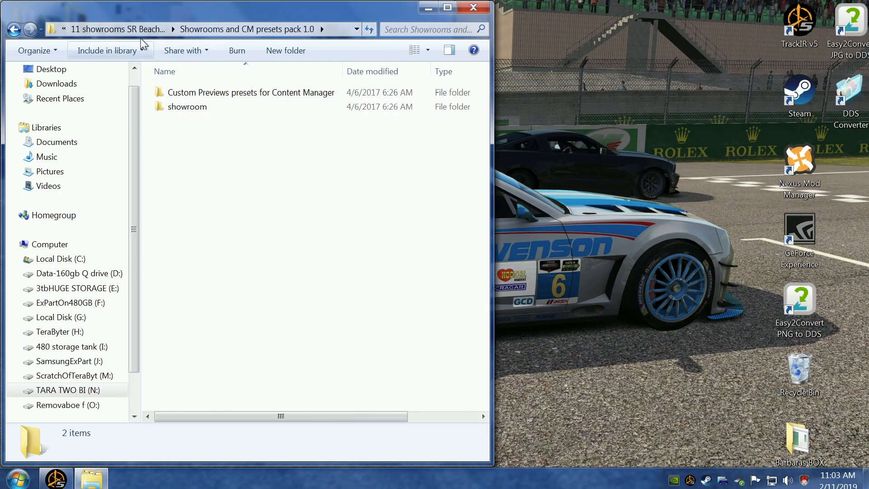
pyautogui.moveTo(99, 14); pyautogui.dragTo(550, 23)
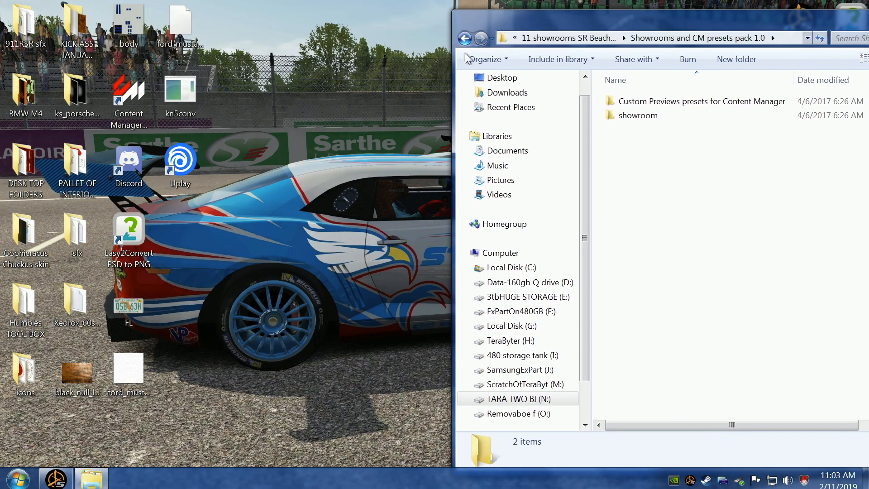
# Step: Open a second file window on the AppData\Local folder of the personal user profile on Local Disk (C:)
pyautogui.click(18, 478)
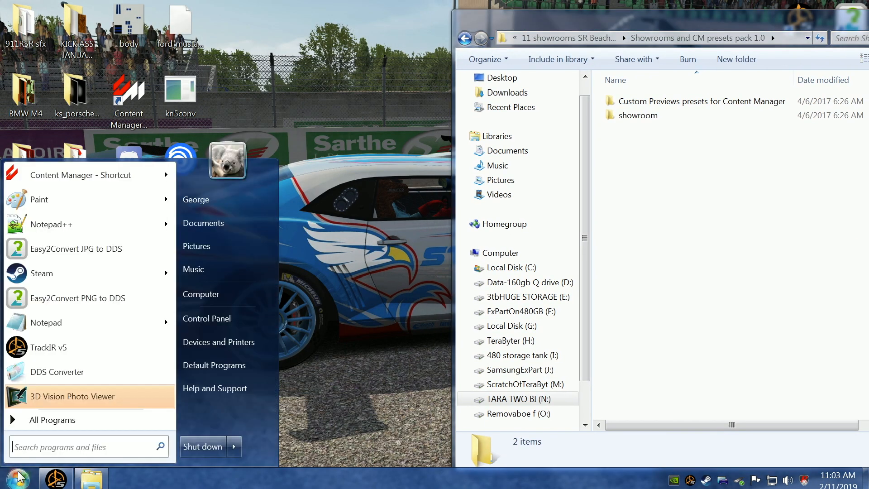
pyautogui.click(183, 293)
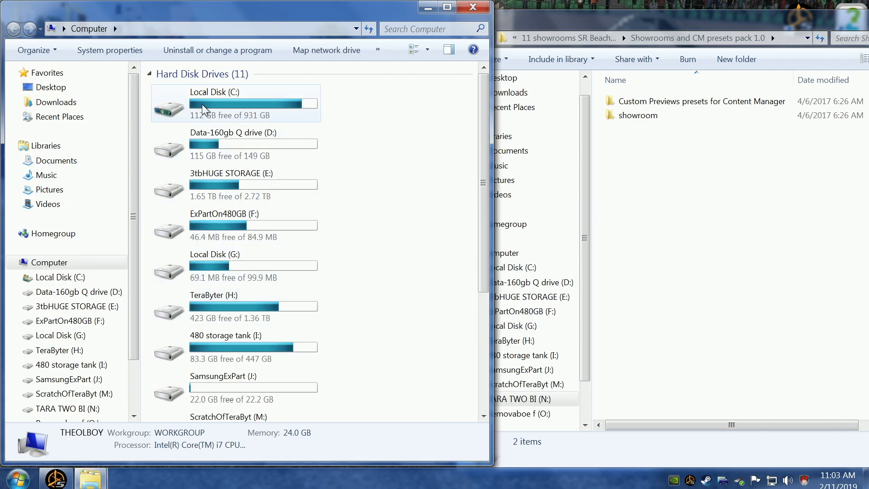
pyautogui.doubleClick(202, 104)
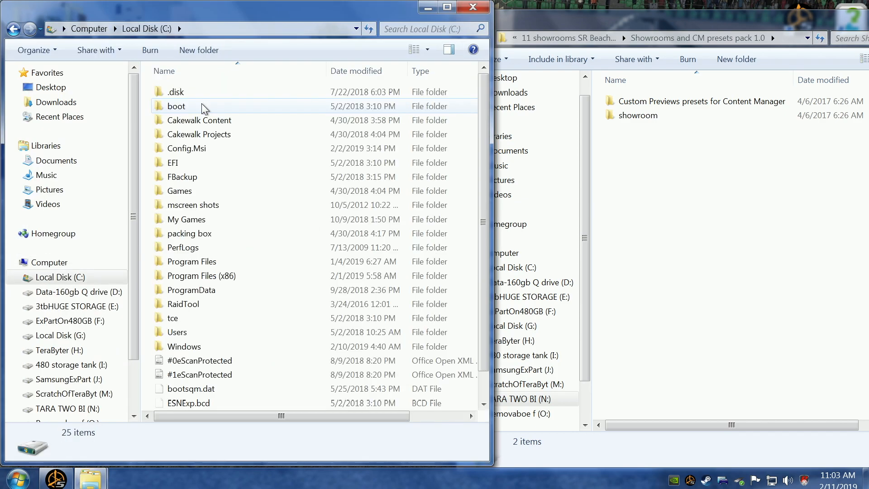
pyautogui.doubleClick(176, 335)
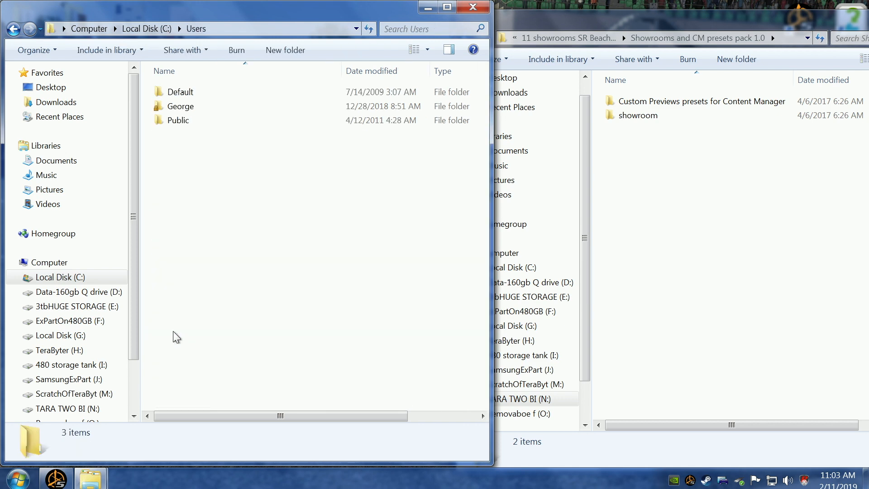
pyautogui.doubleClick(176, 107)
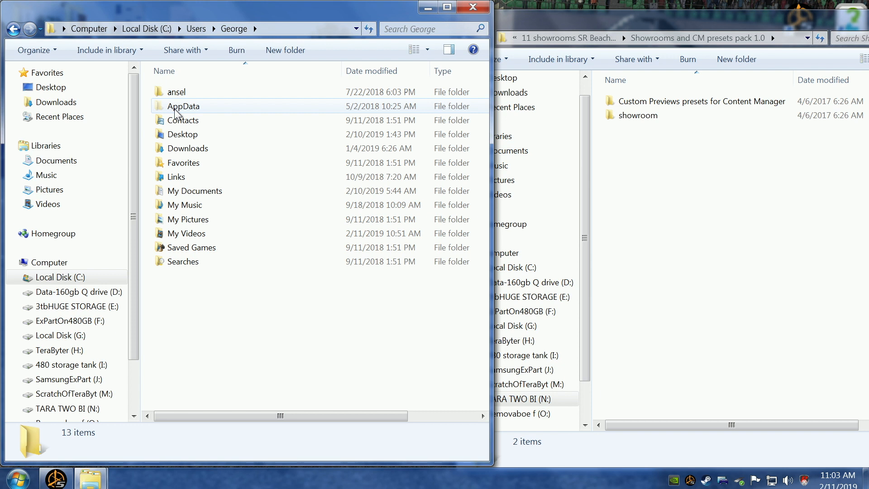
pyautogui.doubleClick(176, 107)
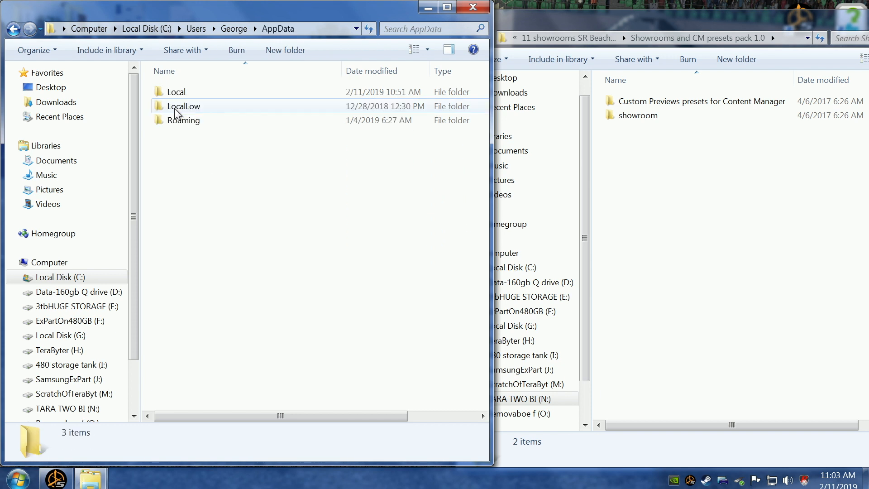
pyautogui.doubleClick(176, 93)
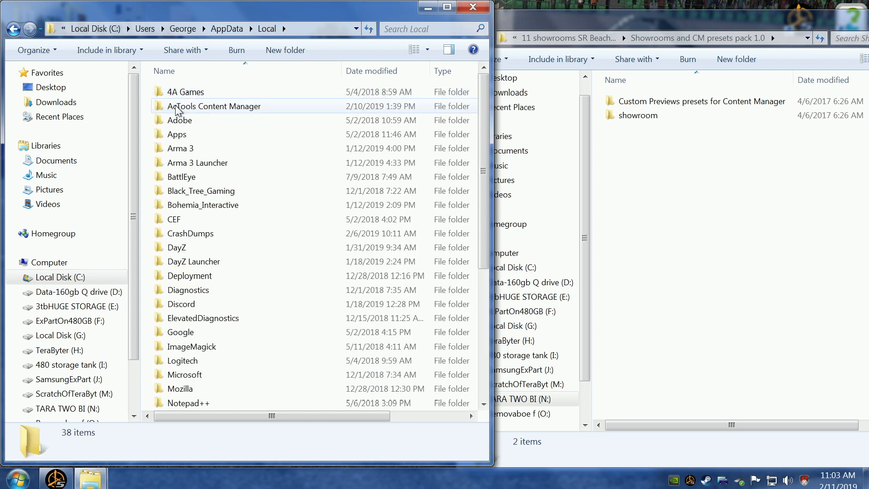
# Step: Open the Custom Showroom folder within the Presets of AcTools Content Manager
pyautogui.doubleClick(179, 108)
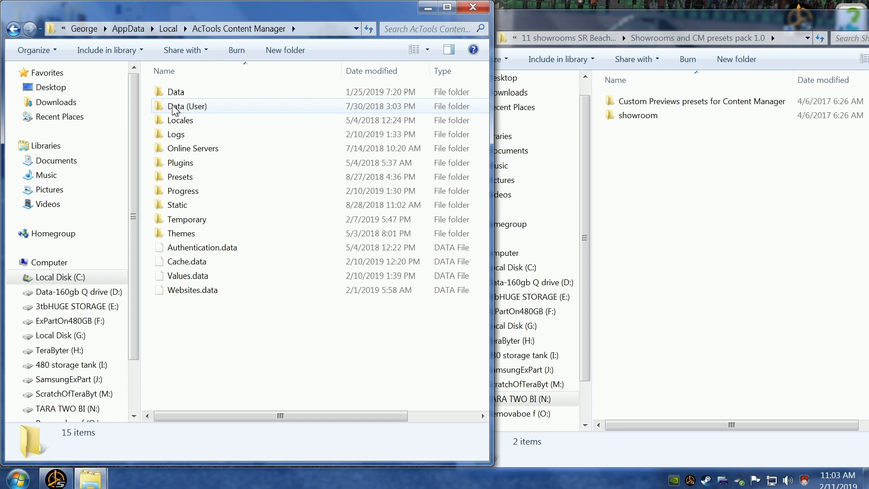
pyautogui.click(178, 177)
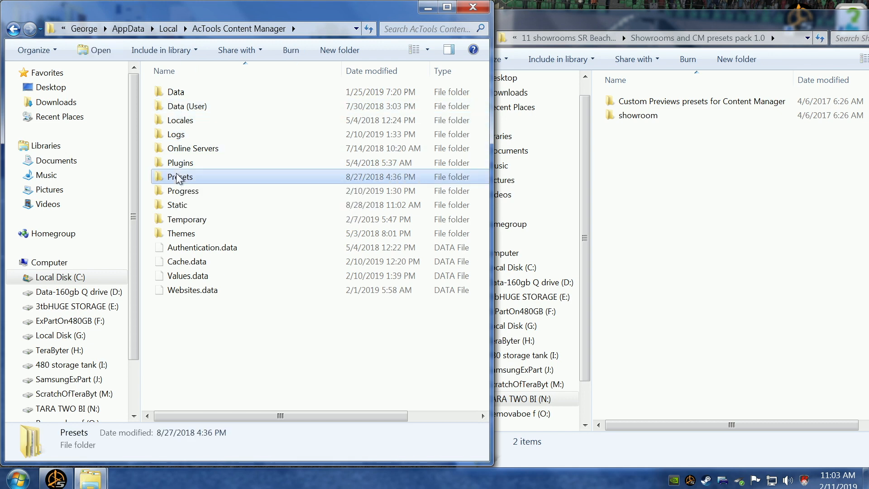
pyautogui.doubleClick(179, 177)
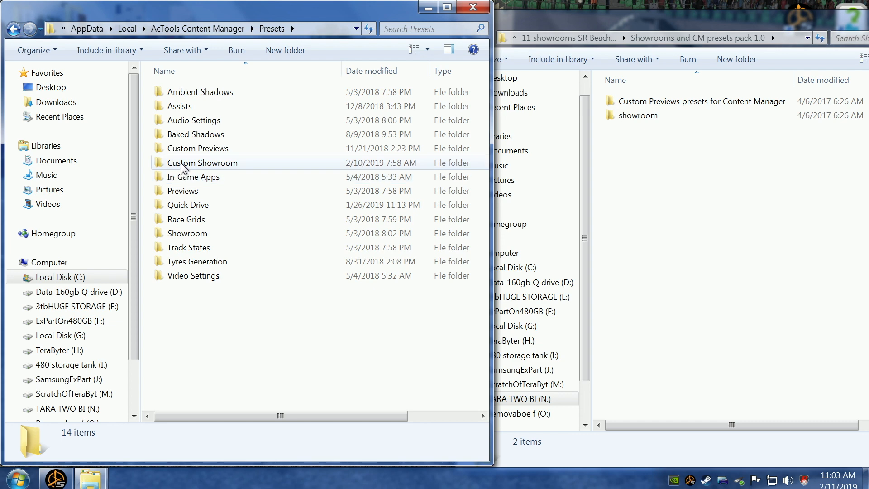
pyautogui.doubleClick(180, 163)
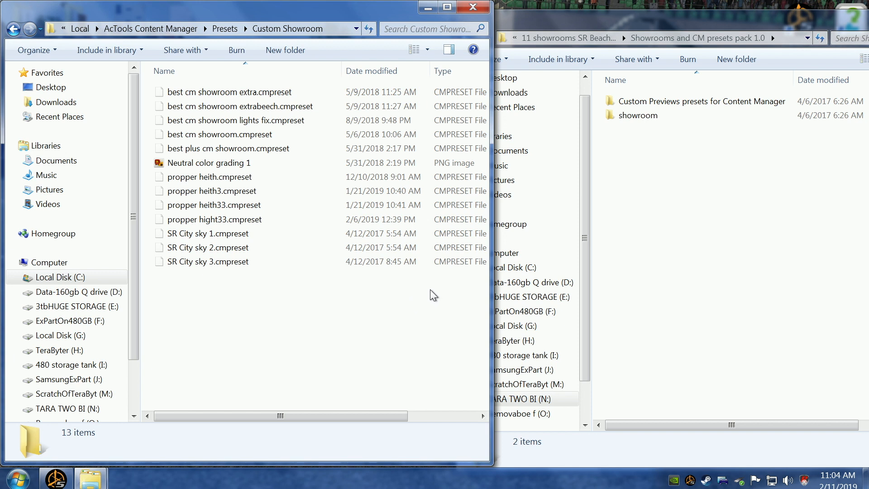
# Step: Minimize the showrooms pack window and move the Neutral color grading 1 image from the Custom Showroom folder to the desktop
pyautogui.moveTo(812, 15); pyautogui.dragTo(718, 119)
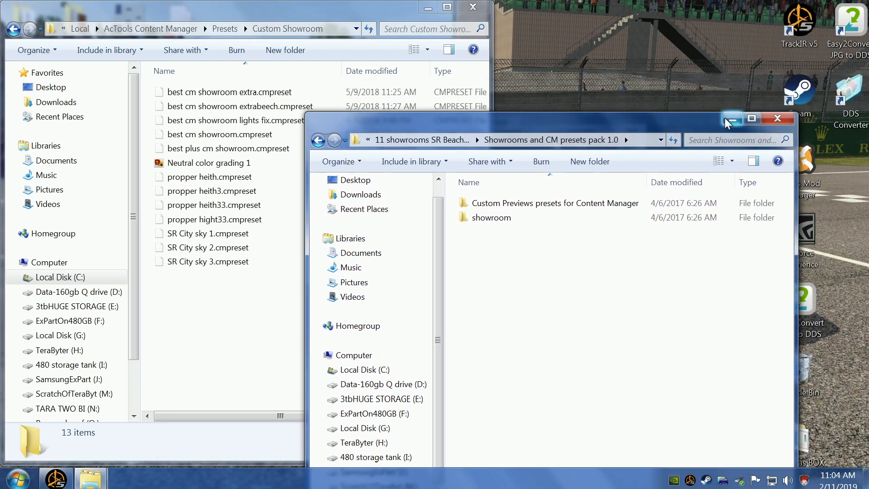
pyautogui.click(727, 120)
pyautogui.click(176, 166)
pyautogui.moveTo(177, 167); pyautogui.dragTo(632, 166)
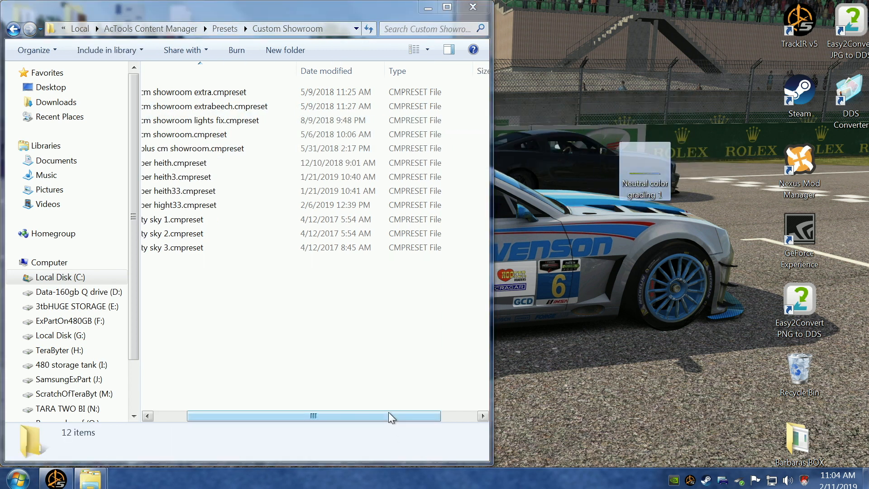
pyautogui.moveTo(387, 415); pyautogui.dragTo(340, 419)
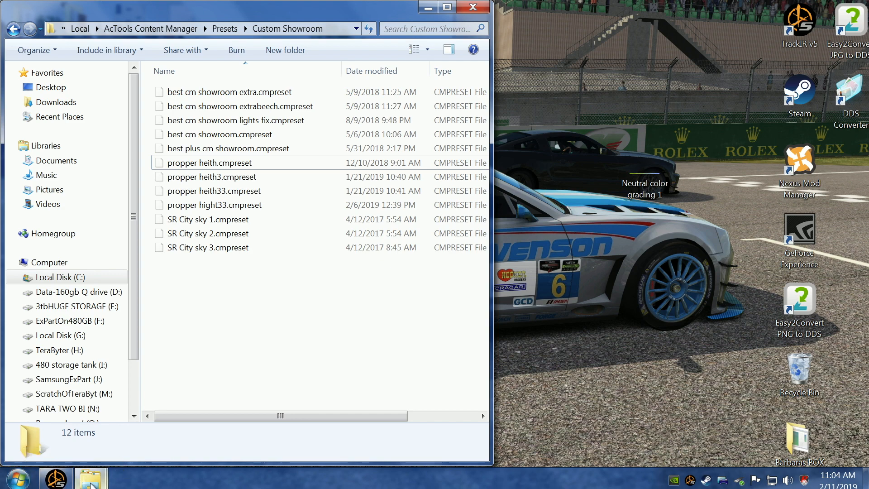
# Step: Restore the Showrooms and CM presets pack 1.0 window and place it beside the Custom Showroom window
pyautogui.moveTo(90, 478)
pyautogui.click(239, 407)
pyautogui.moveTo(86, 484)
pyautogui.click(81, 442)
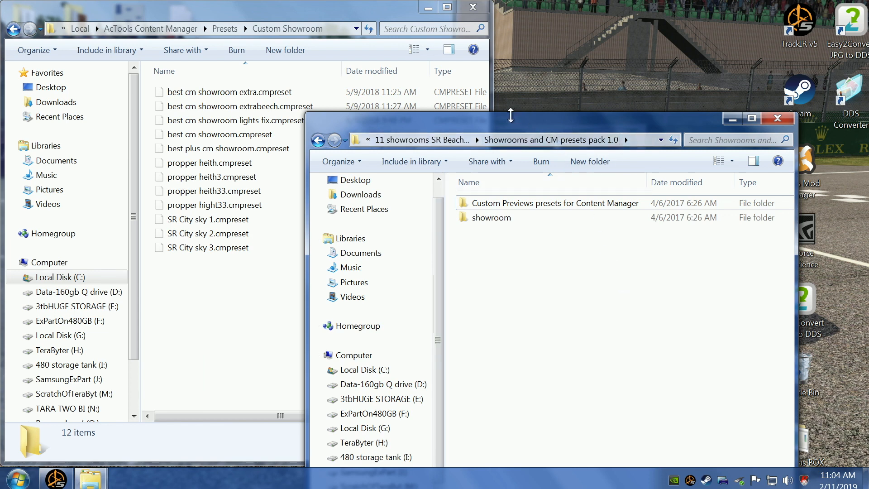
pyautogui.moveTo(500, 123); pyautogui.dragTo(613, 65)
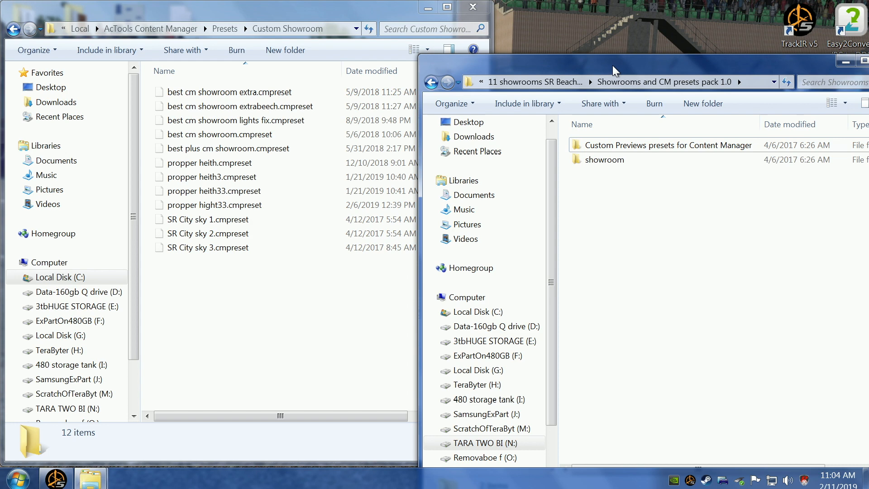
# Step: Copy all preset files, SR Beach 1 through SR Shipyard 2, from Custom Previews presets for Content Manager into the Custom Showroom folder
pyautogui.doubleClick(607, 145)
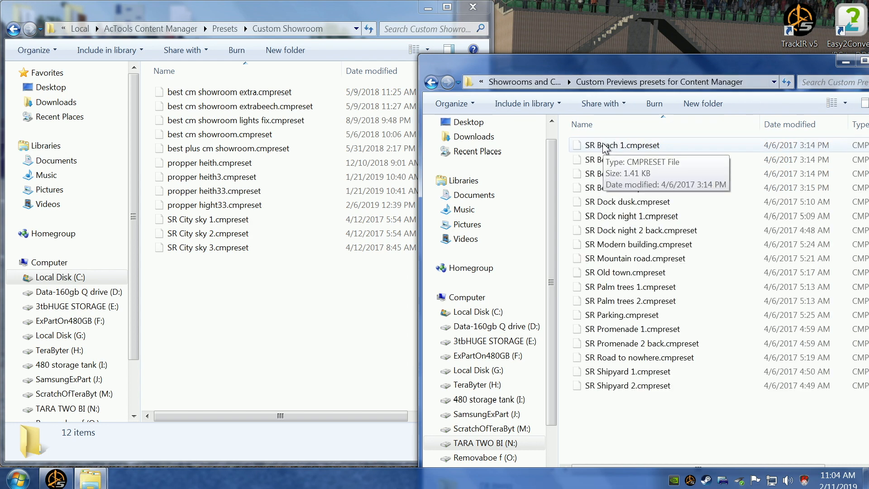
pyautogui.click(628, 149)
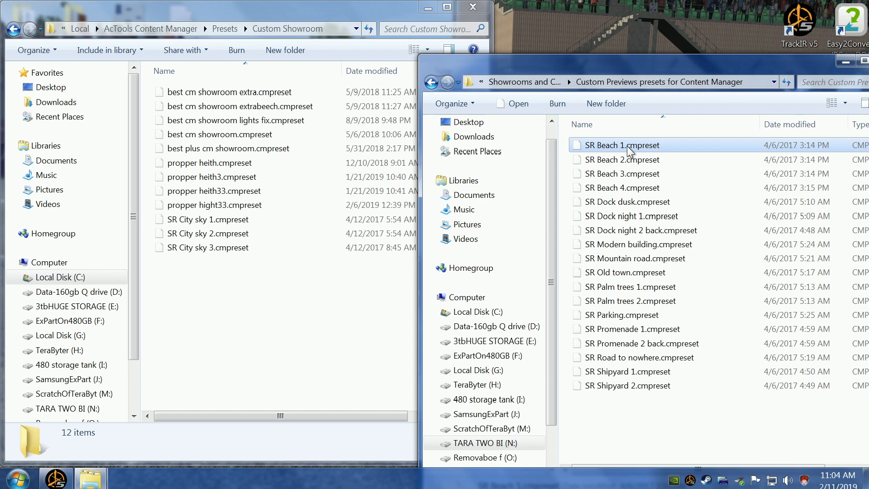
pyautogui.keyDown('shift'); pyautogui.click(622, 387); pyautogui.keyUp('shift')
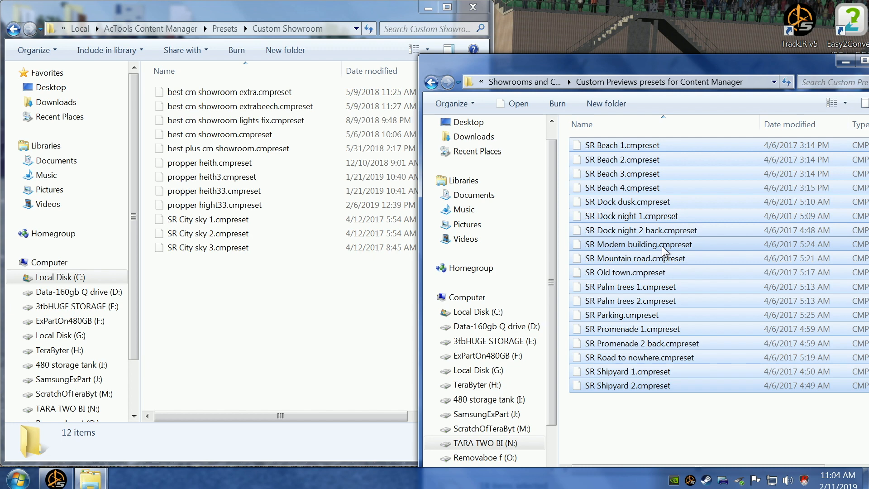
pyautogui.moveTo(684, 248); pyautogui.dragTo(297, 347)
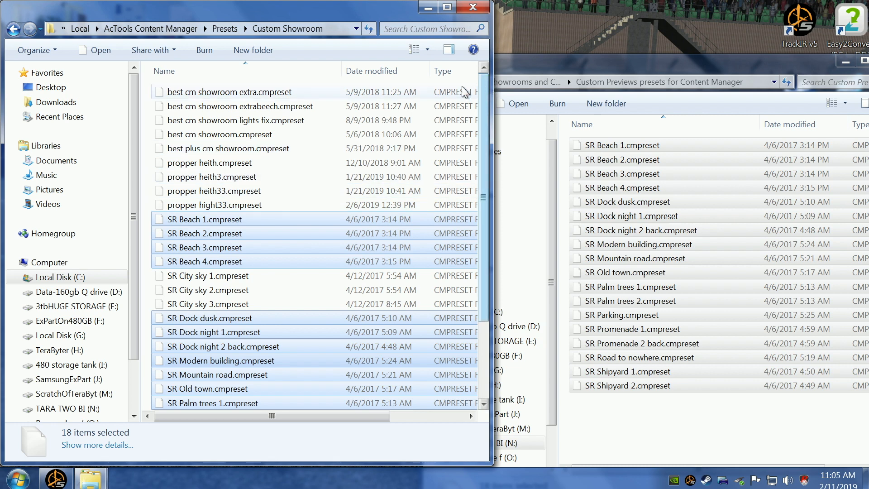
pyautogui.moveTo(479, 132); pyautogui.dragTo(482, 222)
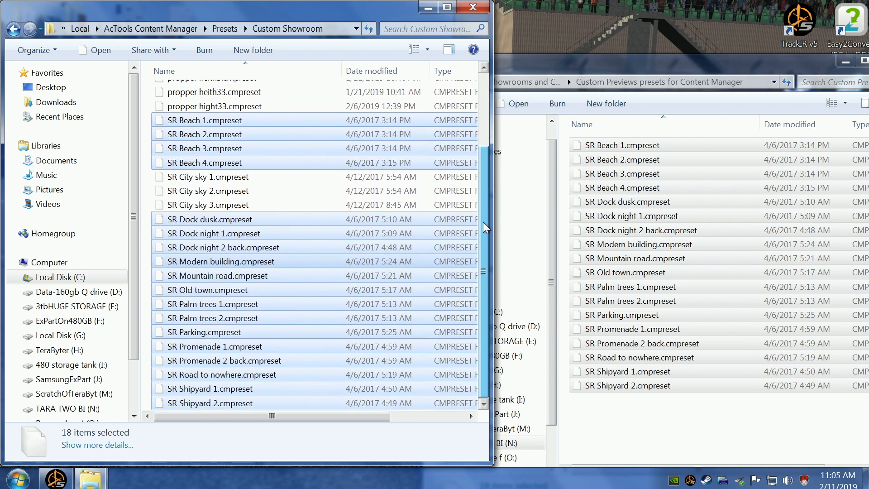
# Step: Return from the Custom Showroom folder to the Computer drive overview
pyautogui.click(14, 29)
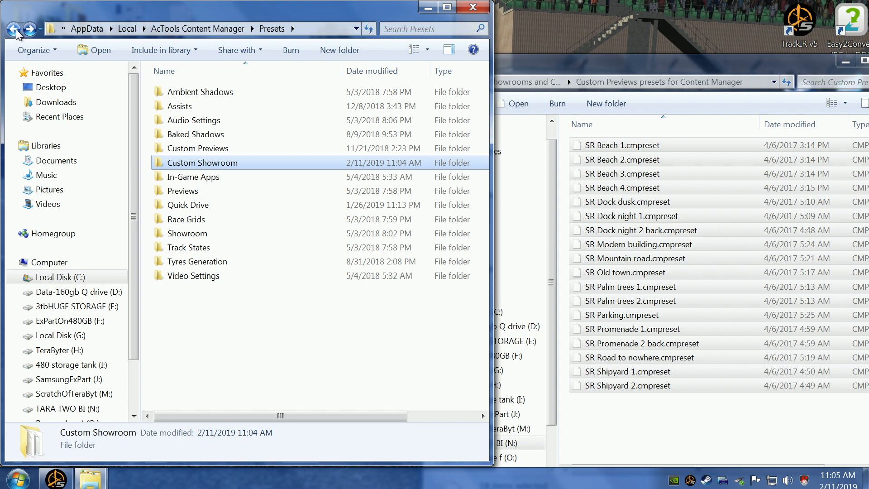
pyautogui.click(16, 30)
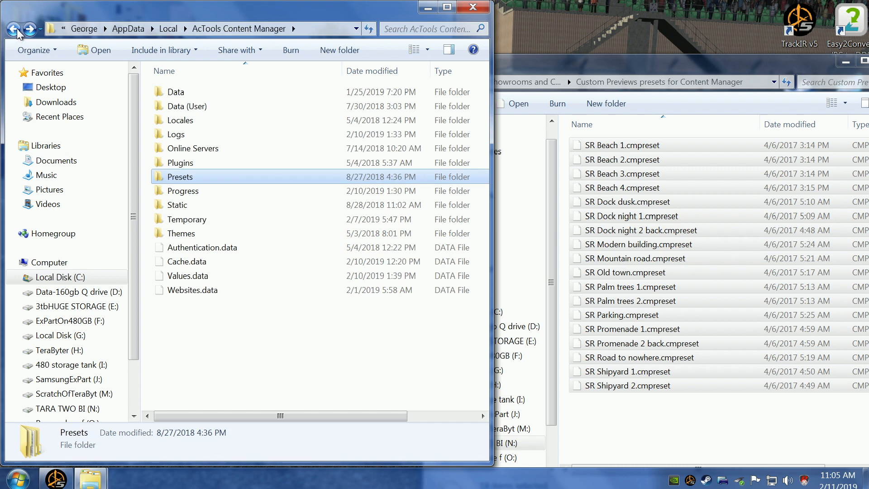
pyautogui.click(18, 30)
pyautogui.click(18, 30)
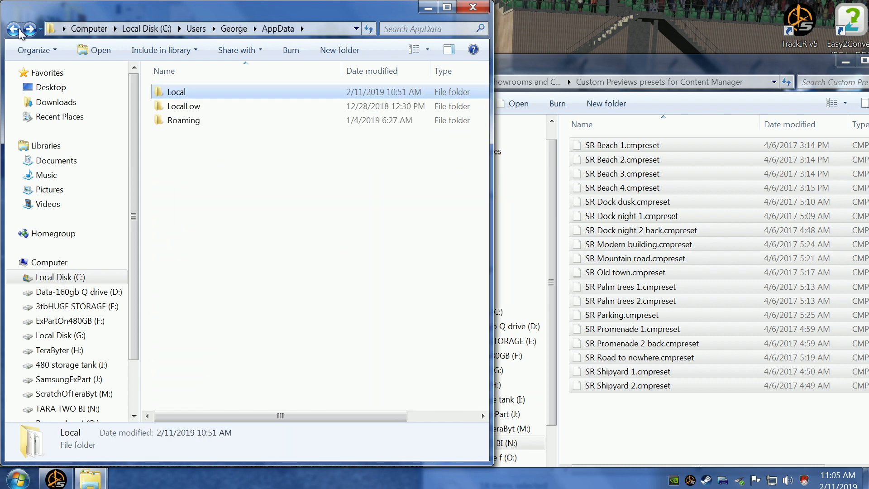
pyautogui.click(19, 30)
pyautogui.click(18, 30)
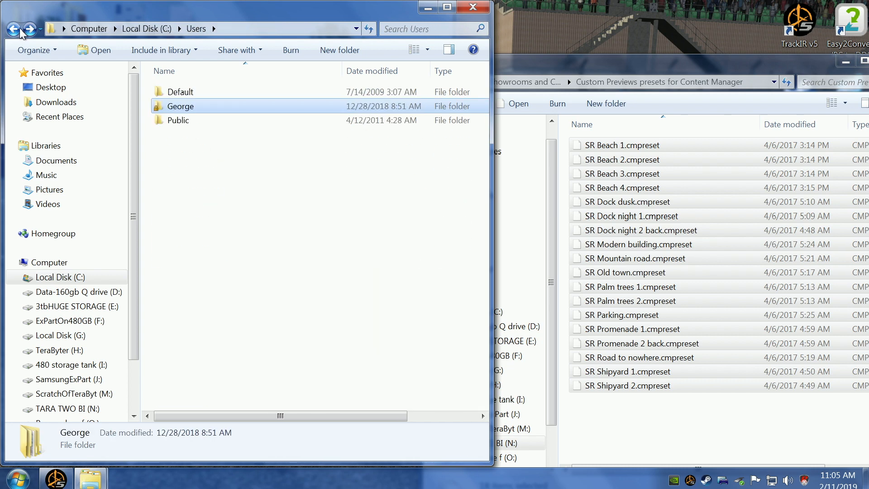
pyautogui.click(18, 30)
pyautogui.click(19, 30)
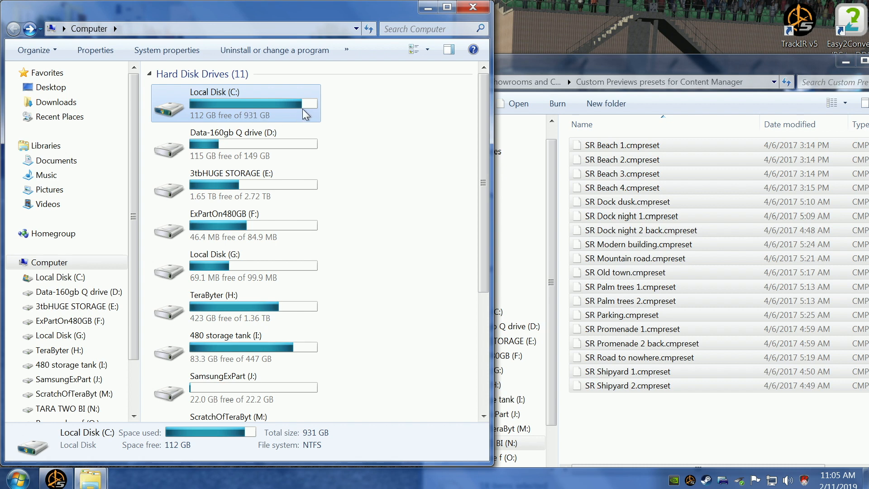
# Step: Open the Steam folder within Program Files (x86) on Local Disk (C:)
pyautogui.doubleClick(227, 104)
pyautogui.doubleClick(216, 275)
pyautogui.scroll(-3, 222, 263)
pyautogui.scroll(-2, 221, 279)
pyautogui.doubleClick(205, 262)
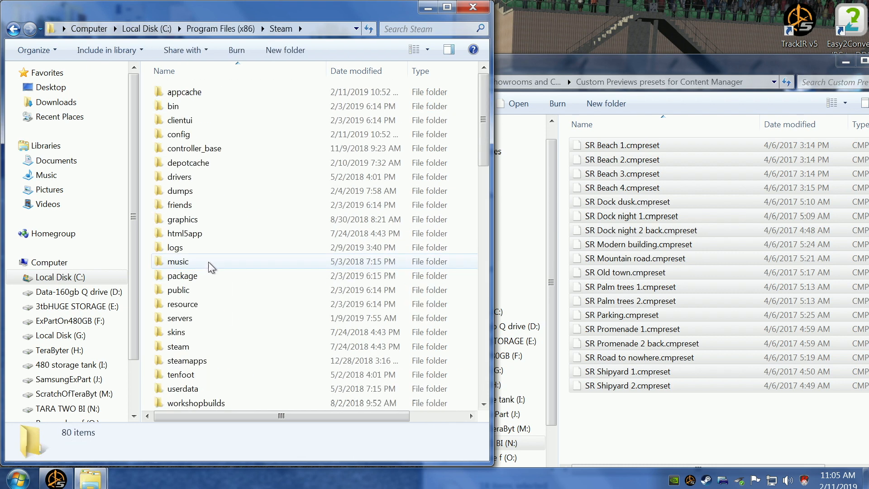
# Step: Open the assettocorsa game folder within steamapps and common
pyautogui.scroll(-3, 209, 263)
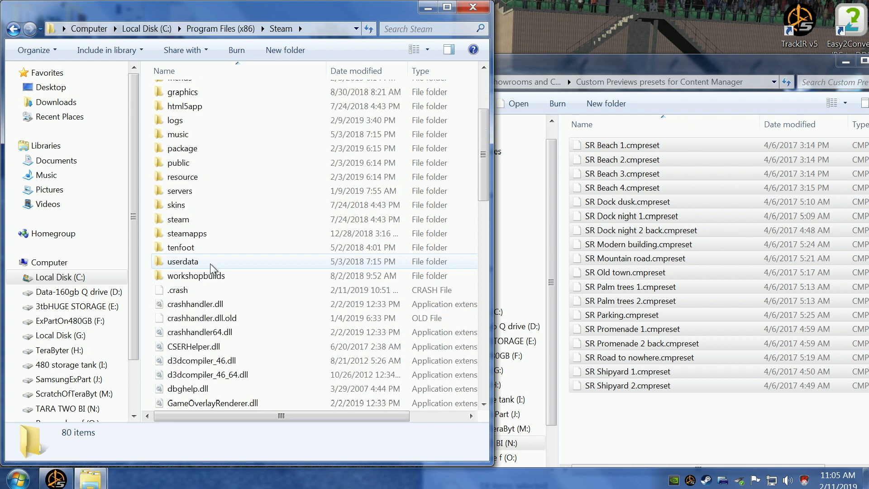
pyautogui.doubleClick(200, 234)
pyautogui.click(197, 92)
pyautogui.doubleClick(197, 91)
pyautogui.doubleClick(195, 105)
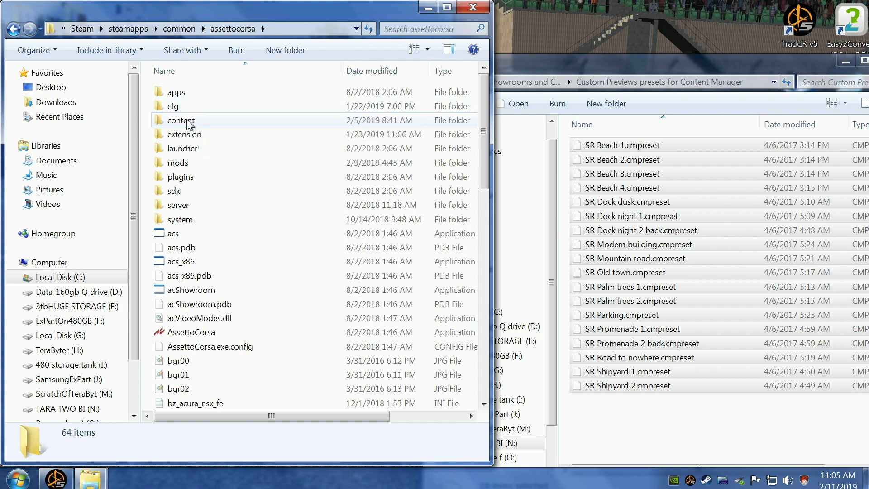
# Step: Open the showroom folder inside the game's content folder
pyautogui.doubleClick(189, 121)
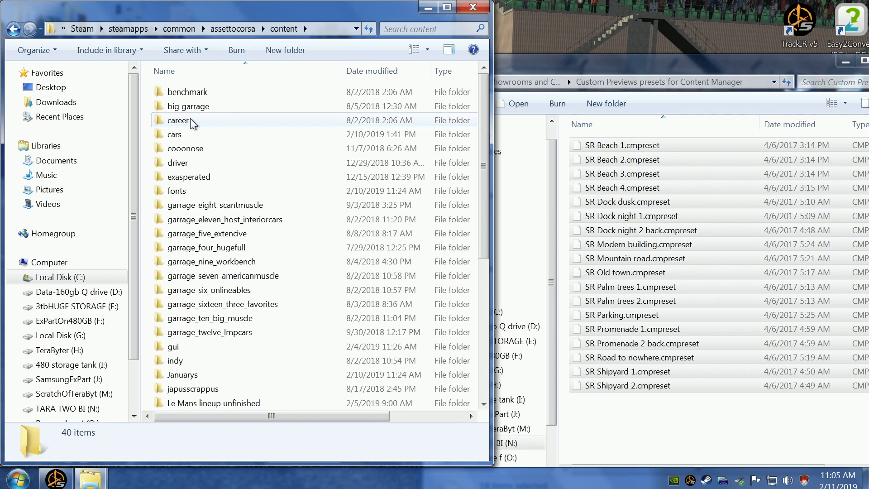
pyautogui.scroll(-5, 232, 303)
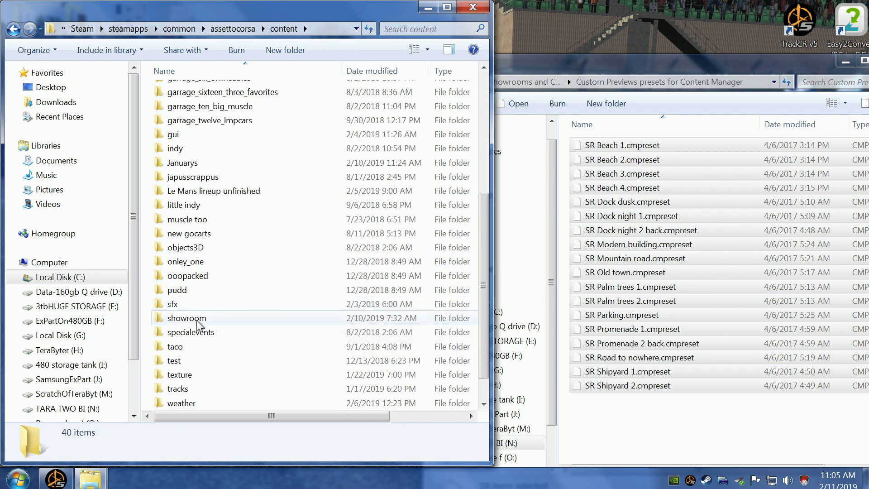
pyautogui.moveTo(197, 320)
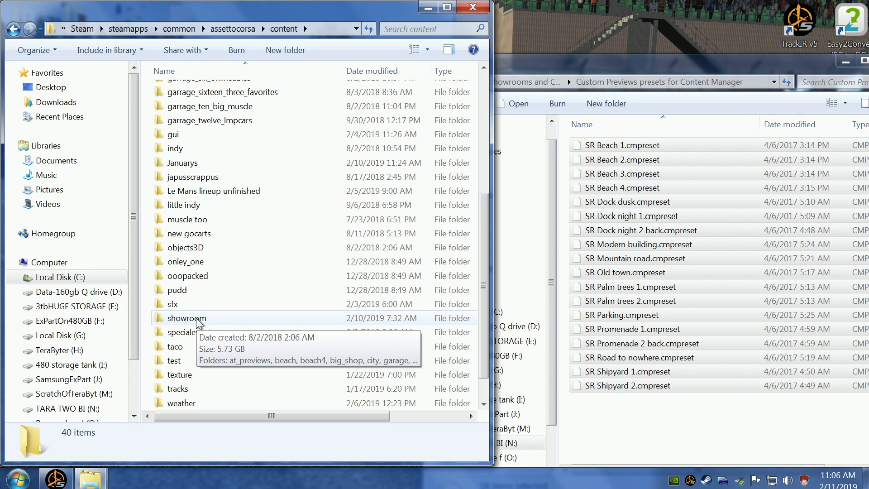
pyautogui.doubleClick(196, 319)
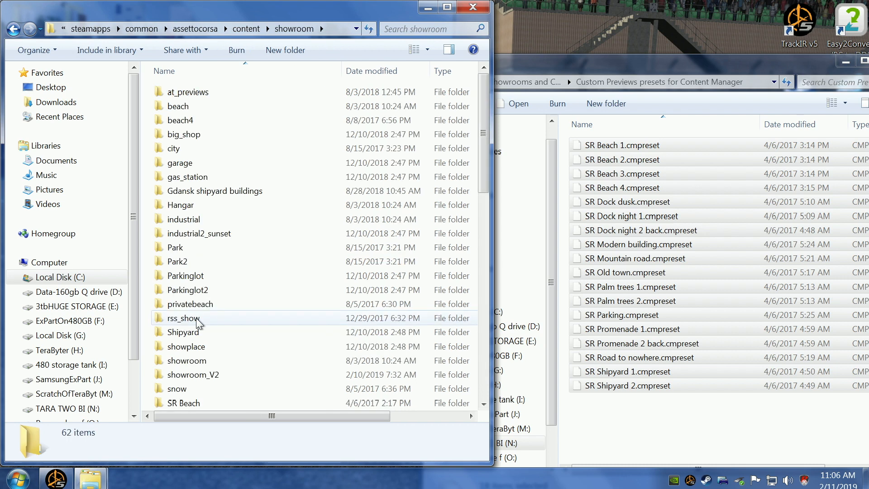
# Step: Switch to the pack's window and open the showroom folder of Showrooms and CM presets pack 1.0
pyautogui.click(571, 59)
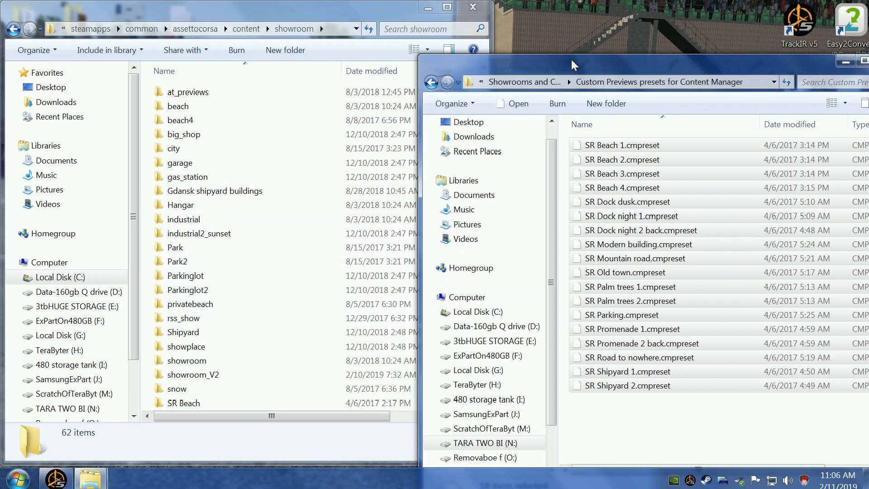
pyautogui.hotkey('ctrl', 'a')
pyautogui.click(433, 80)
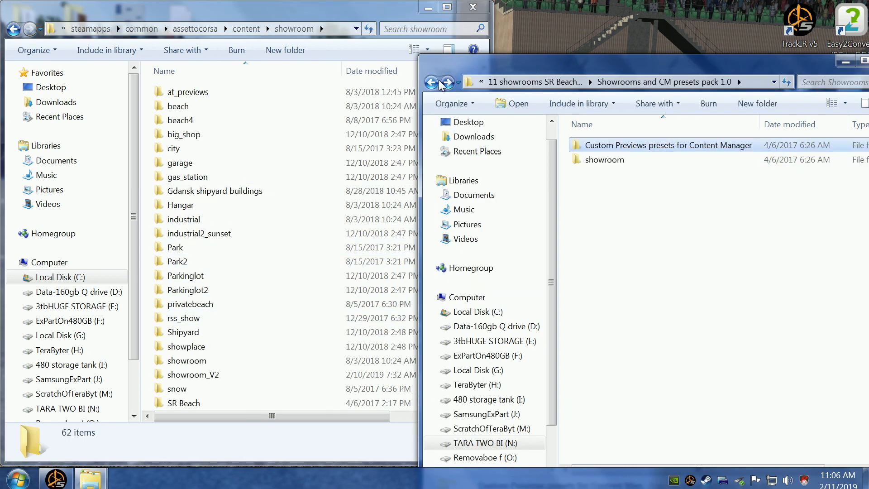
pyautogui.doubleClick(596, 162)
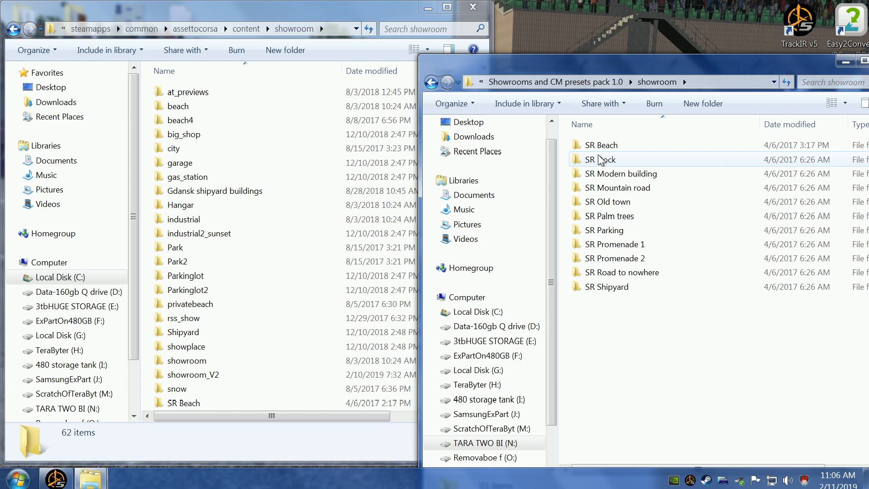
# Step: Copy all folders from SR Beach through SR Shipyard in the pack's showroom folder
pyautogui.click(601, 145)
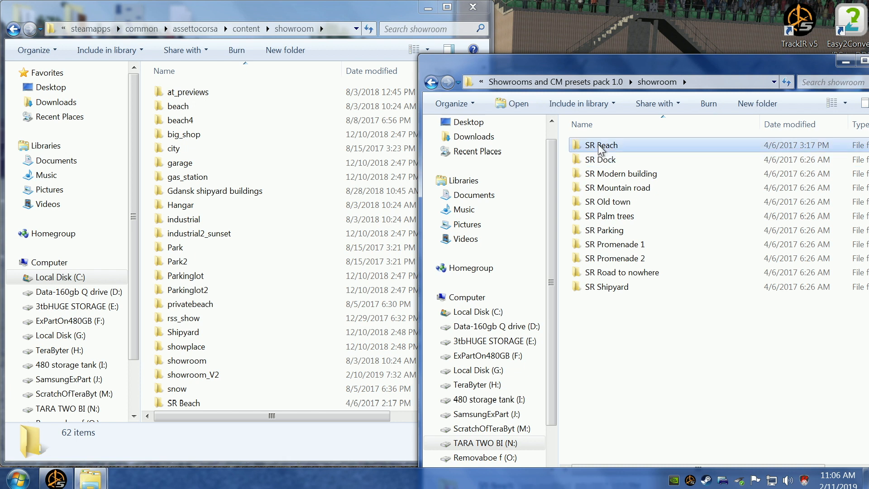
pyautogui.keyDown('shift'); pyautogui.click(627, 288); pyautogui.keyUp('shift')
pyautogui.rightClick(643, 238)
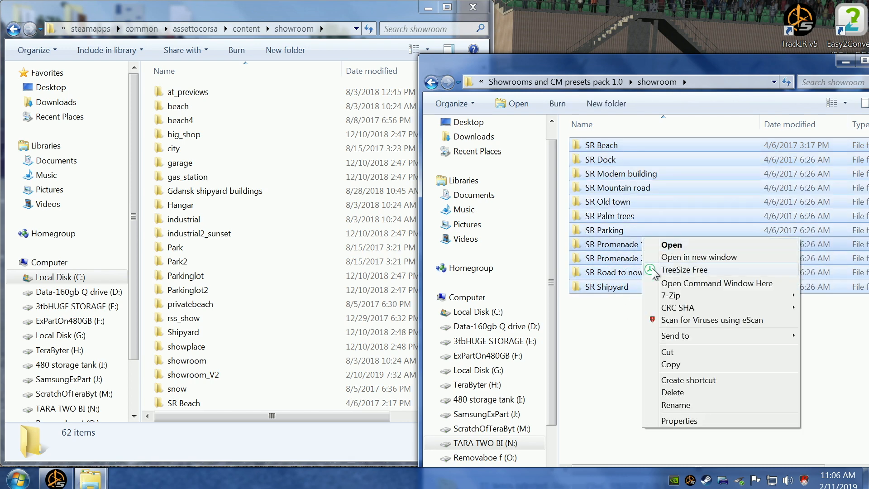
pyautogui.click(684, 365)
# Step: Minimize the pack's window and widen the game's showroom folder window to almost the full screen width
pyautogui.moveTo(780, 62); pyautogui.dragTo(562, 72)
pyautogui.click(606, 68)
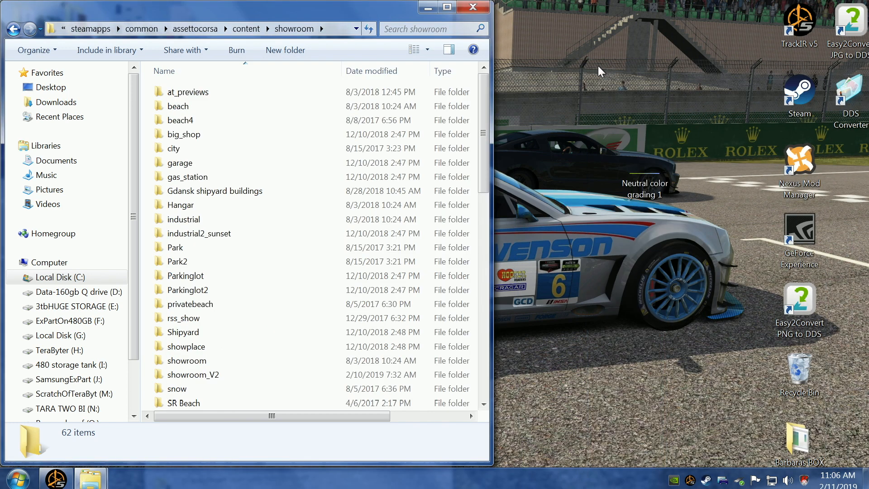
pyautogui.moveTo(493, 136); pyautogui.dragTo(859, 148)
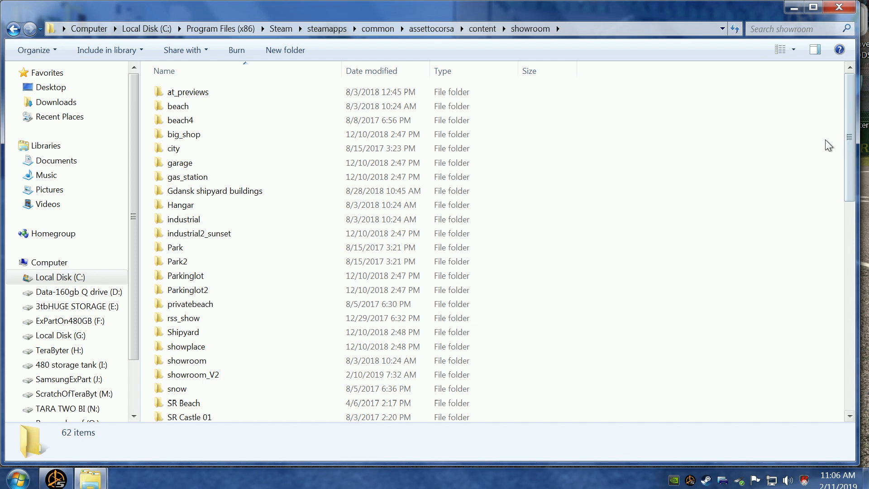
# Step: Paste the copied folders into the game's showroom folder, skipping each folder that already exists there one by one
pyautogui.rightClick(795, 130)
pyautogui.moveTo(802, 154)
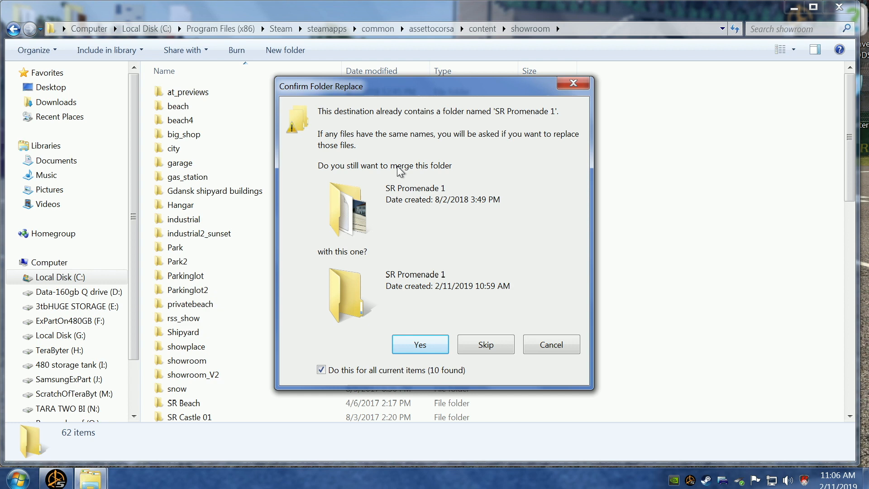
pyautogui.click(321, 370)
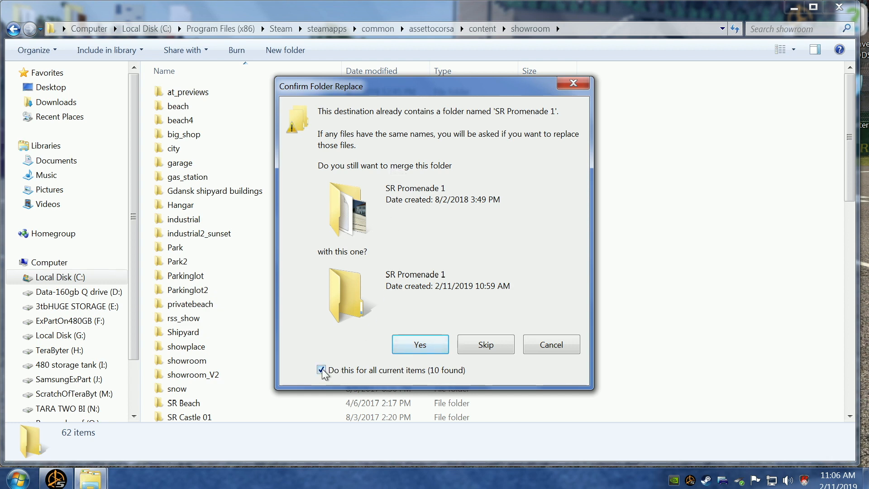
pyautogui.click(321, 369)
pyautogui.click(500, 348)
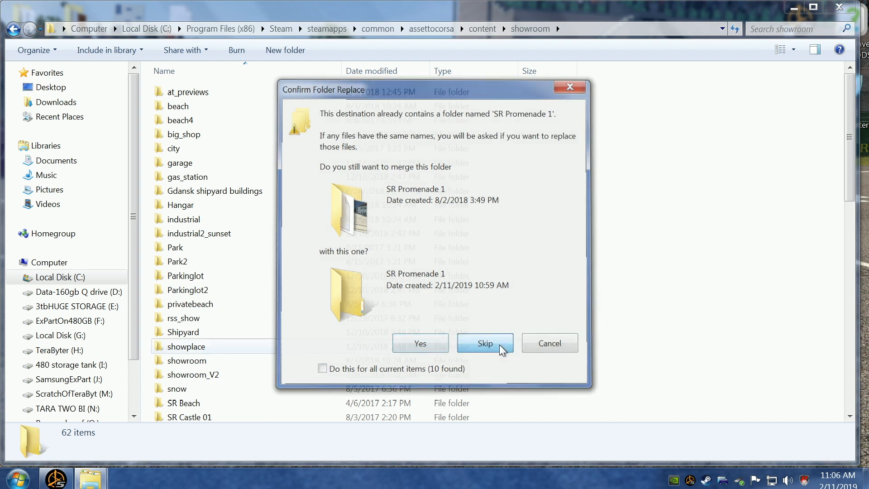
pyautogui.click(500, 347)
pyautogui.click(501, 348)
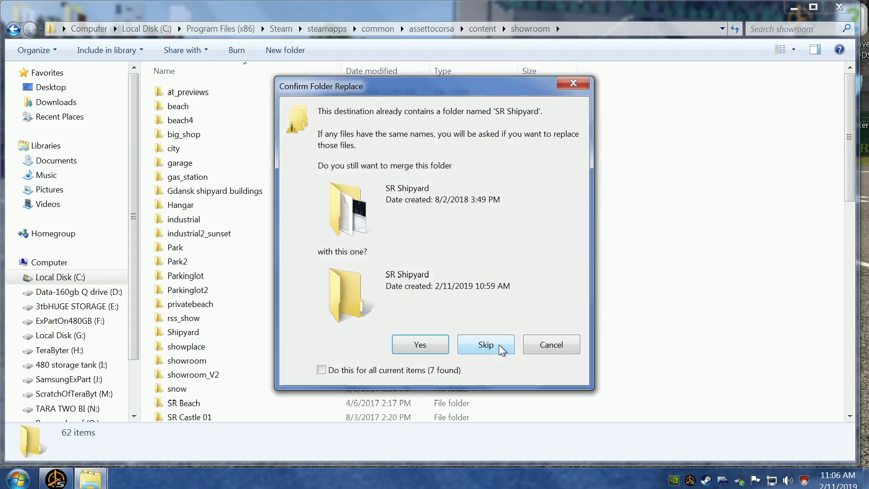
pyautogui.click(500, 348)
pyautogui.click(500, 346)
pyautogui.click(500, 346)
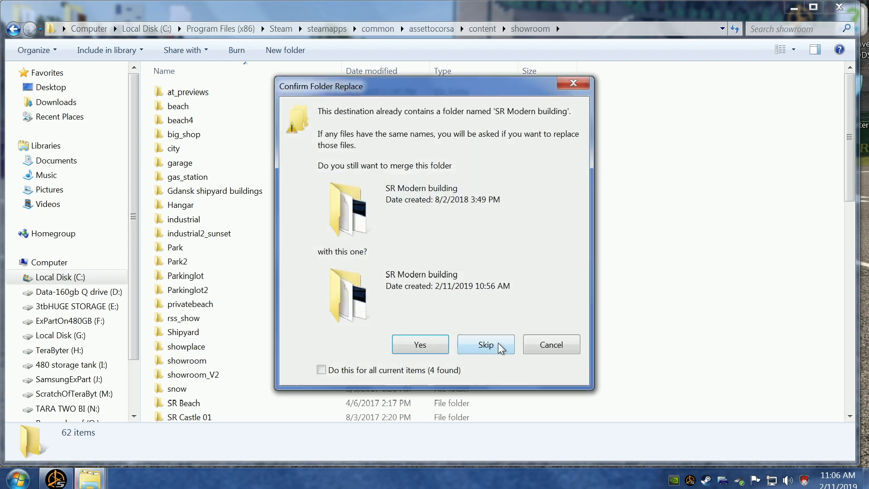
pyautogui.click(500, 345)
pyautogui.click(499, 345)
pyautogui.click(500, 345)
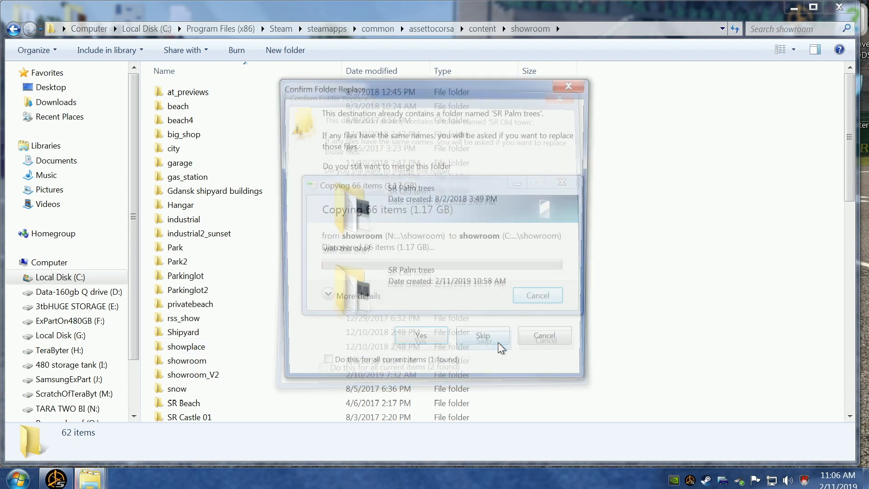
pyautogui.click(498, 343)
pyautogui.click(498, 343)
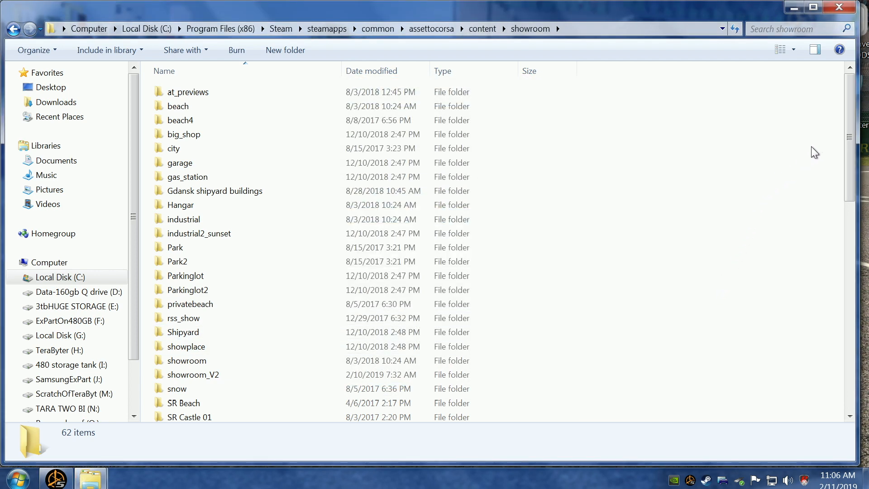
# Step: Look through the game's showroom folders and inspect the contents of at_previews
pyautogui.moveTo(848, 113); pyautogui.dragTo(836, 327)
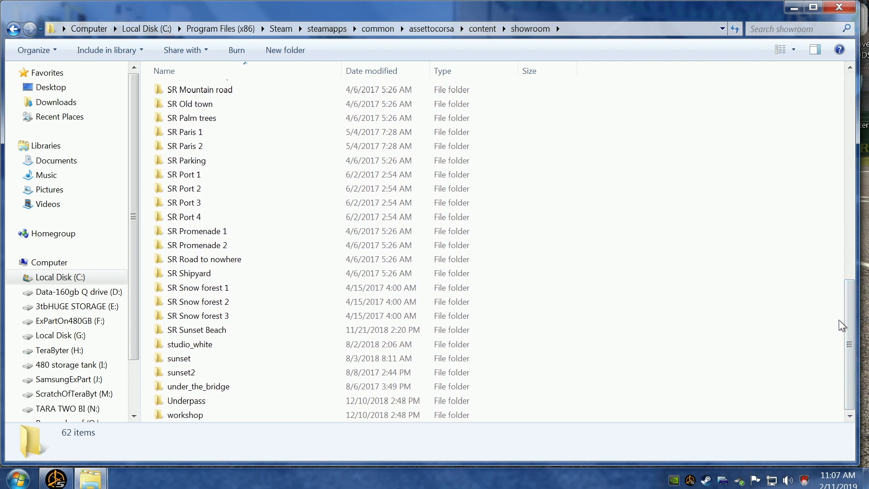
pyautogui.moveTo(853, 315); pyautogui.dragTo(850, 87)
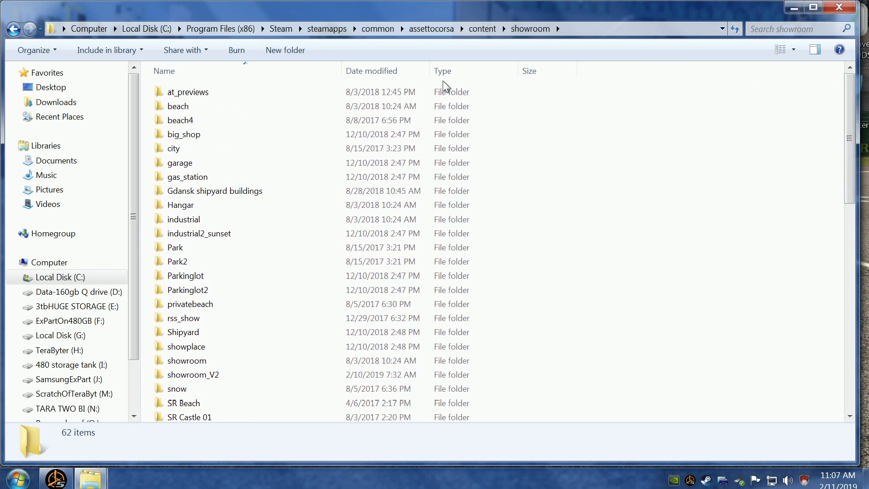
pyautogui.doubleClick(190, 93)
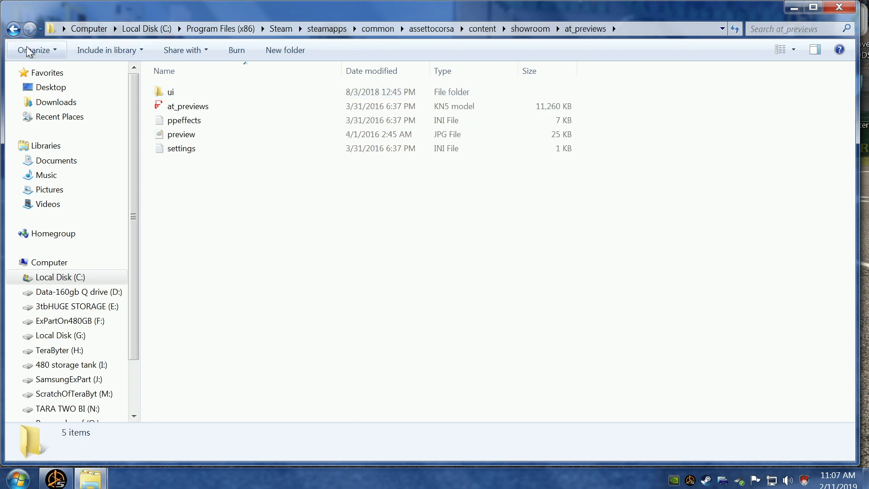
pyautogui.click(13, 30)
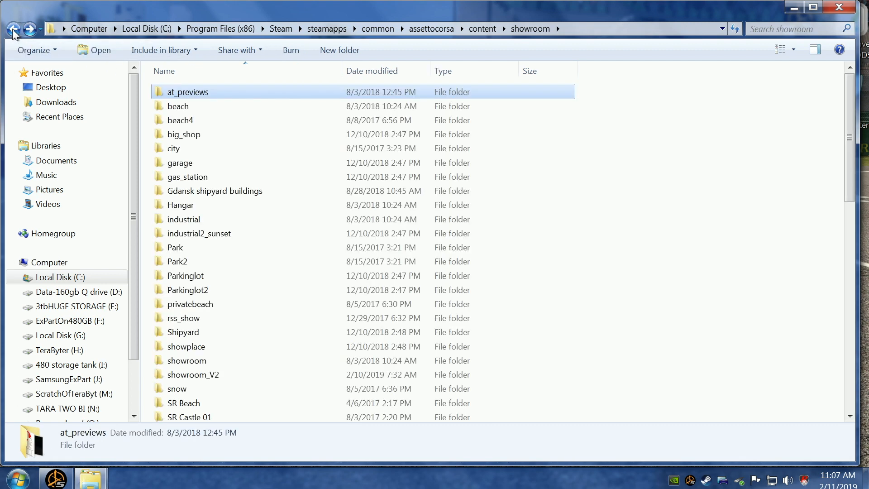
pyautogui.scroll(-1, 704, 228)
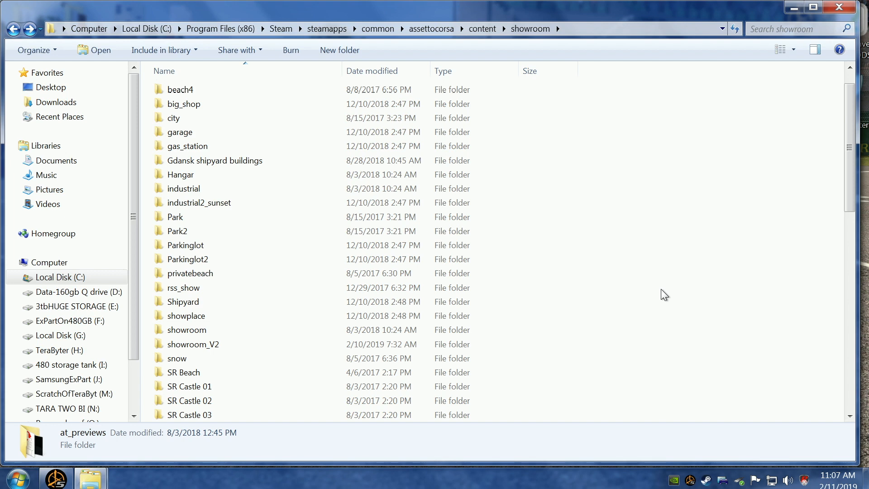
pyautogui.scroll(-3, 661, 292)
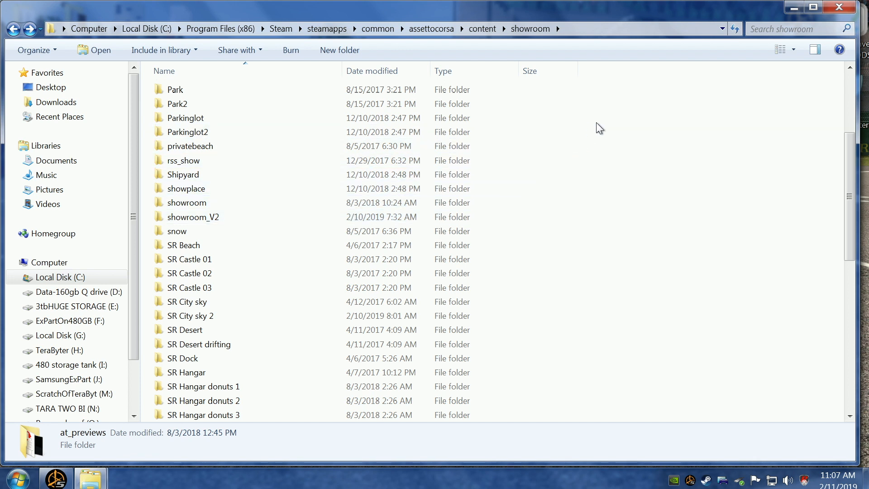
# Step: Paste the copied showroom folders into the game's showroom folder again, agreeing to merge all existing folders at once
pyautogui.rightClick(722, 152)
pyautogui.click(747, 228)
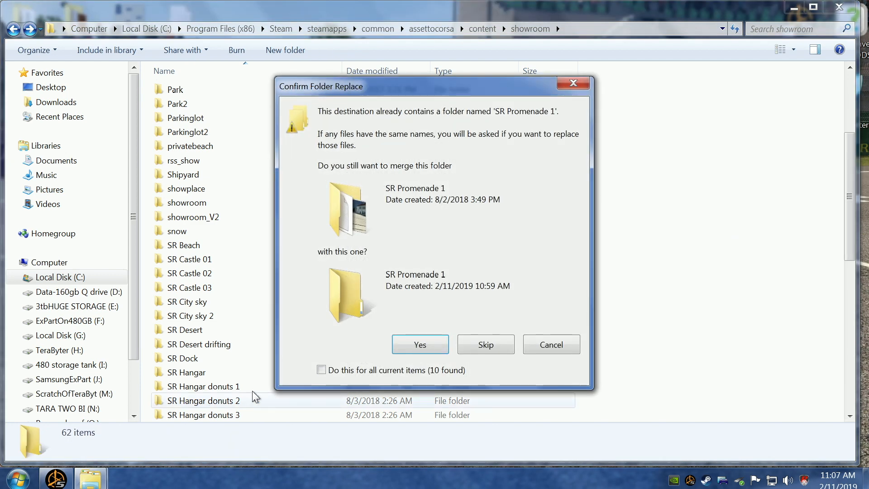
pyautogui.click(321, 370)
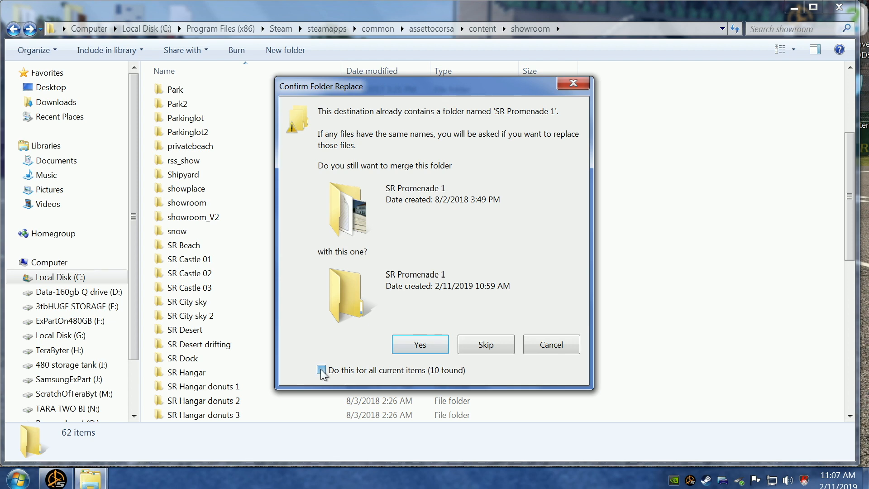
pyautogui.click(420, 345)
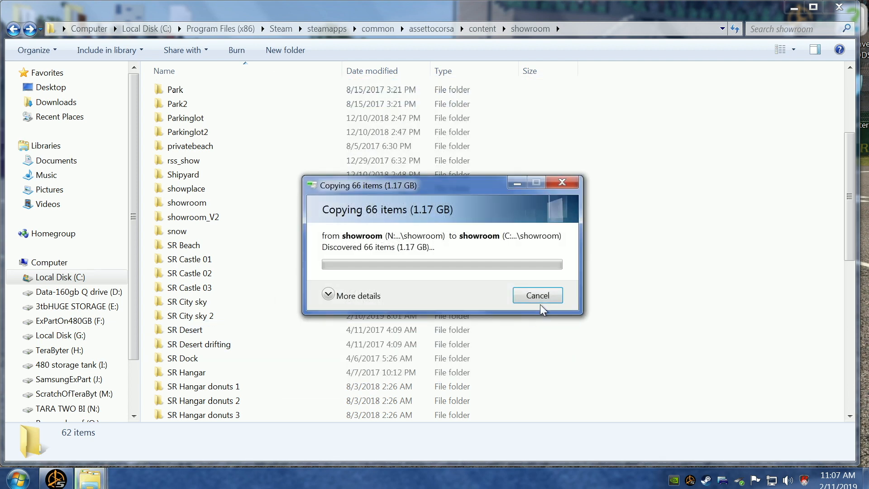
# Step: Finish the showroom paste by settling all remaining file conflicts at once, and look over the pasted SR folders
pyautogui.click(298, 407)
pyautogui.click(422, 171)
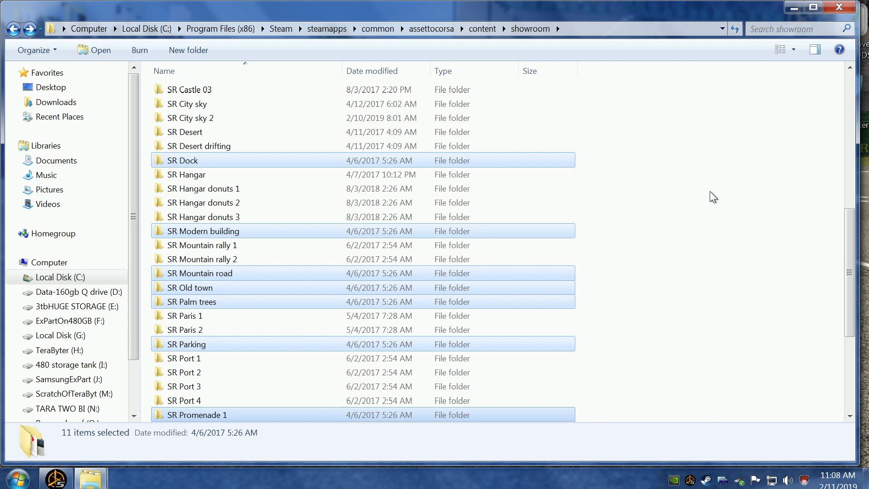
pyautogui.scroll(-4, 711, 191)
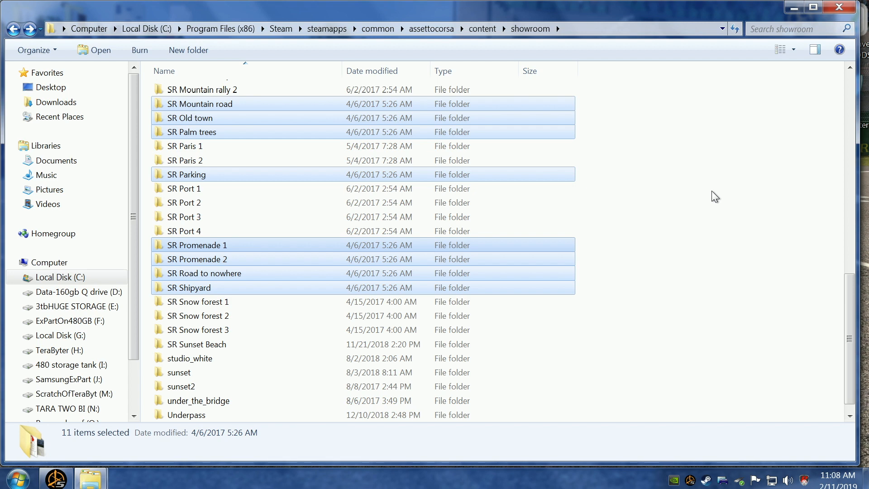
pyautogui.scroll(-1, 711, 191)
pyautogui.scroll(11, 712, 191)
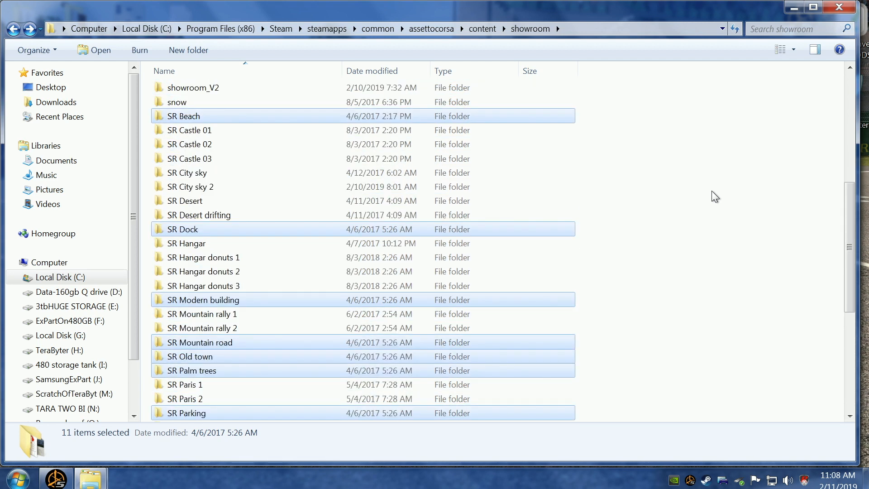
pyautogui.click(713, 188)
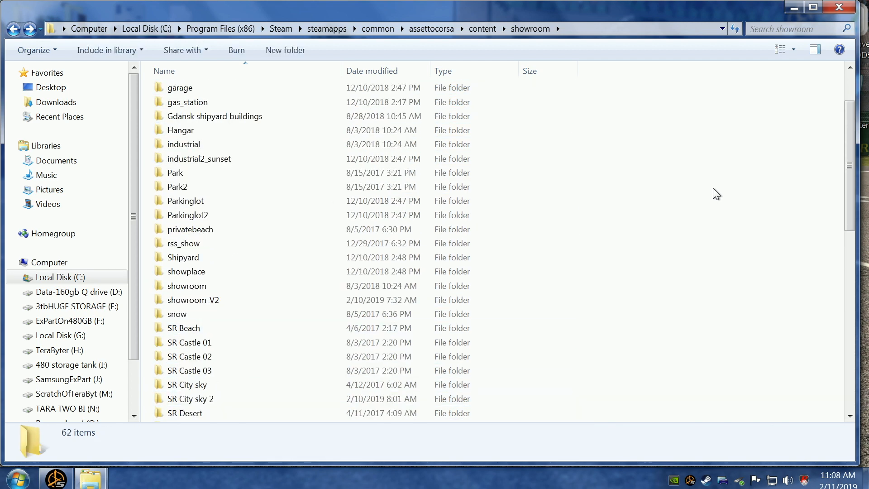
# Step: Minimize the game's showroom folder window and close the pack's folder window
pyautogui.click(794, 8)
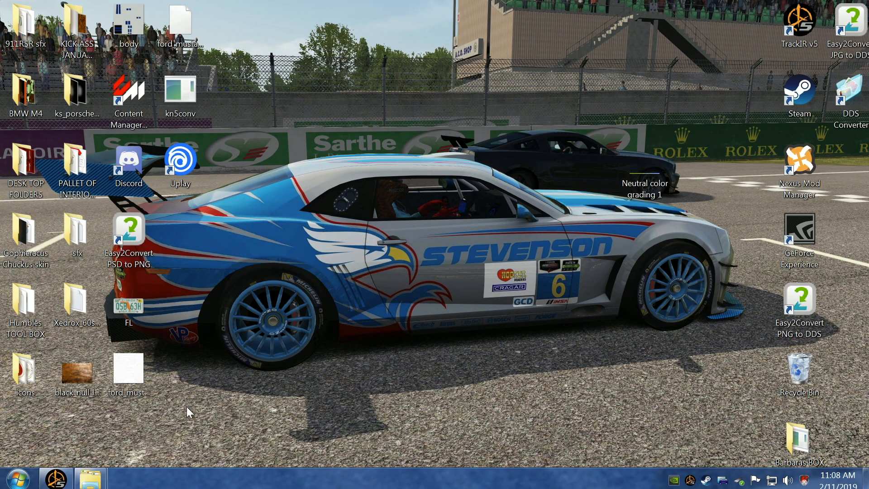
pyautogui.moveTo(92, 482)
pyautogui.moveTo(201, 403)
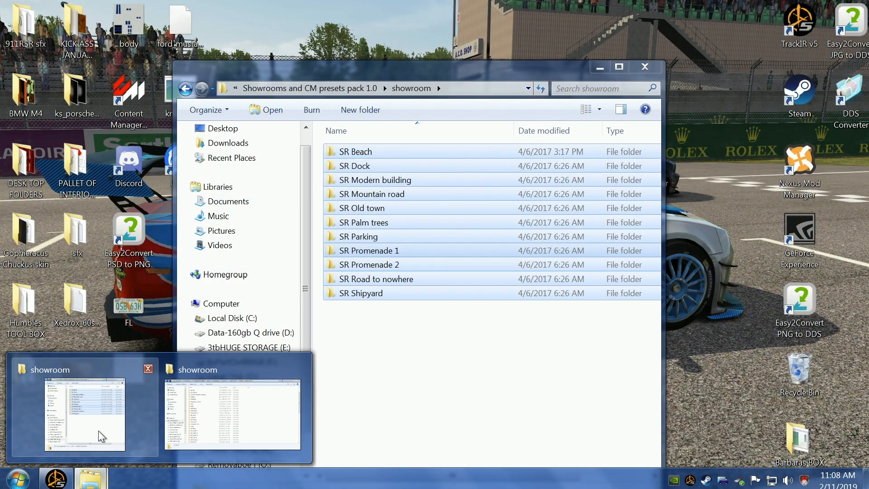
pyautogui.click(98, 430)
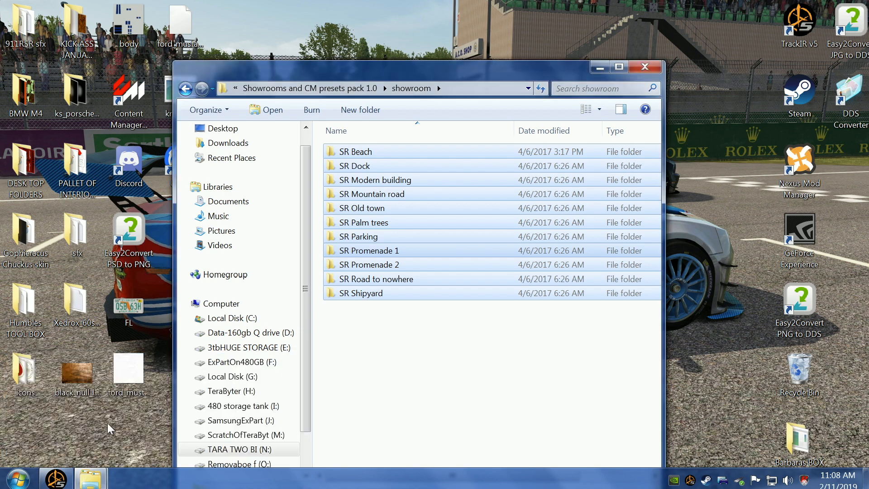
pyautogui.click(493, 362)
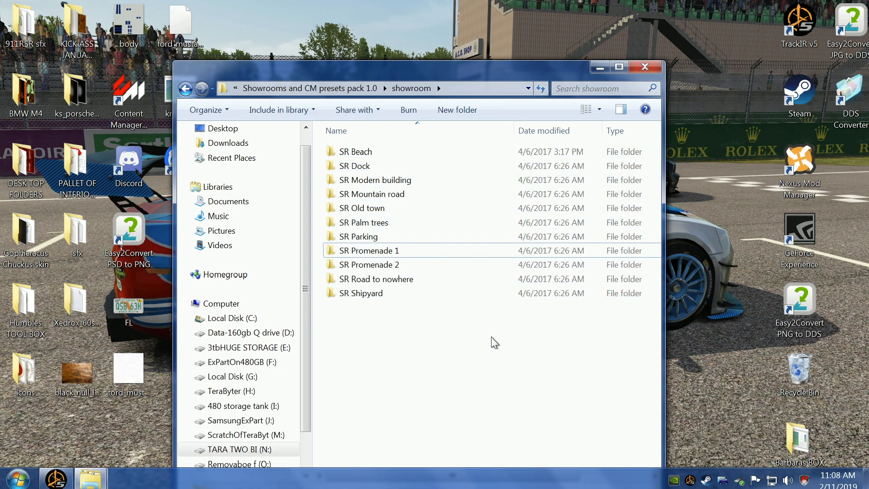
pyautogui.click(186, 89)
pyautogui.click(185, 89)
pyautogui.click(186, 89)
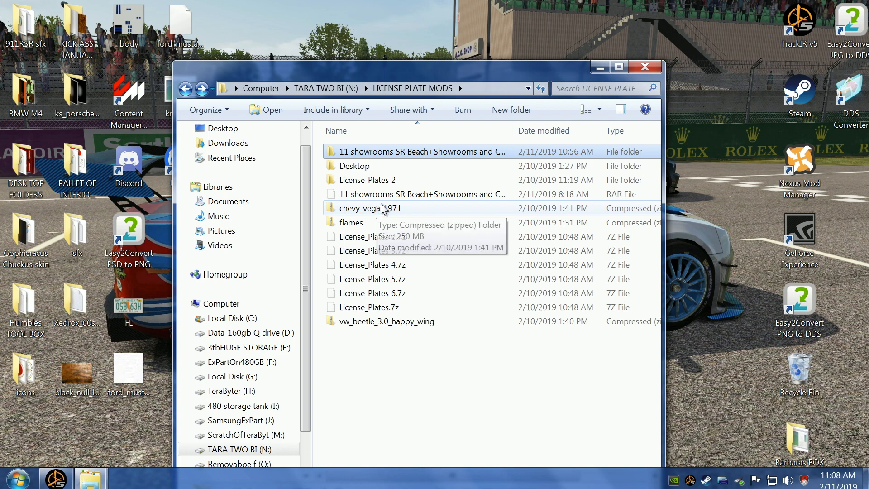
pyautogui.click(645, 67)
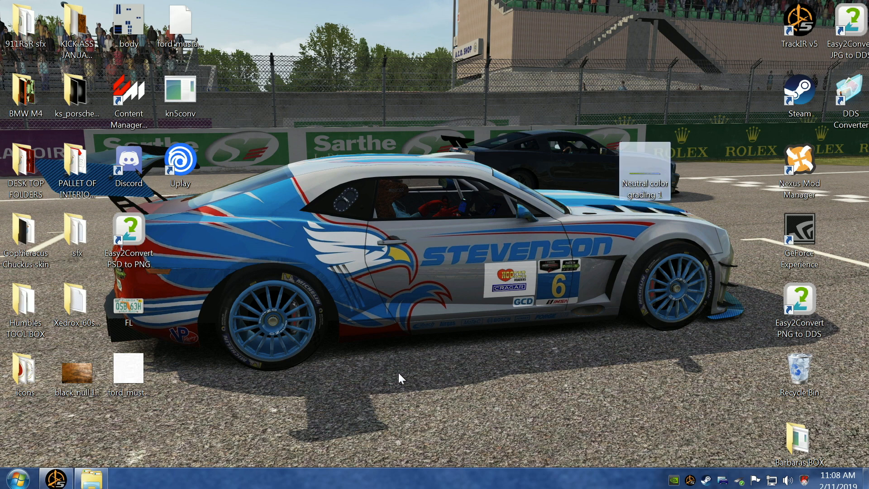
# Step: Move the Neutral color grading 1 image on the desktop to the free spot beside the TrackIR v5 shortcut
pyautogui.click(397, 374)
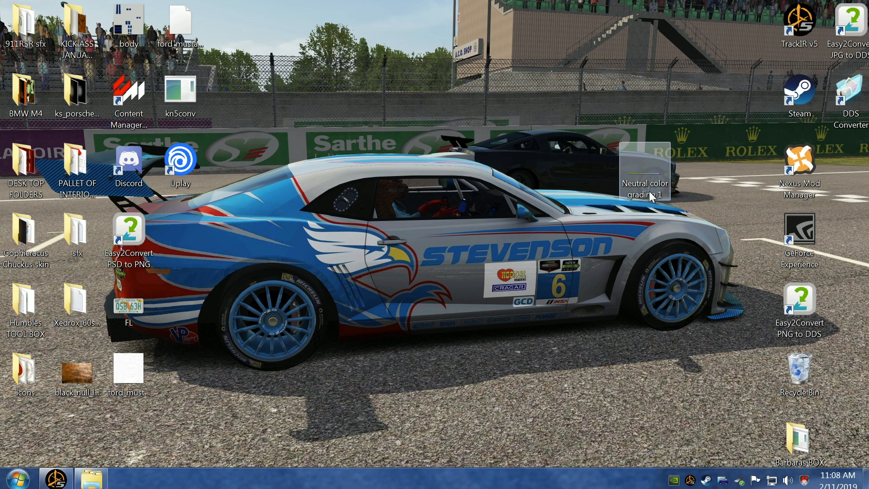
pyautogui.moveTo(641, 182)
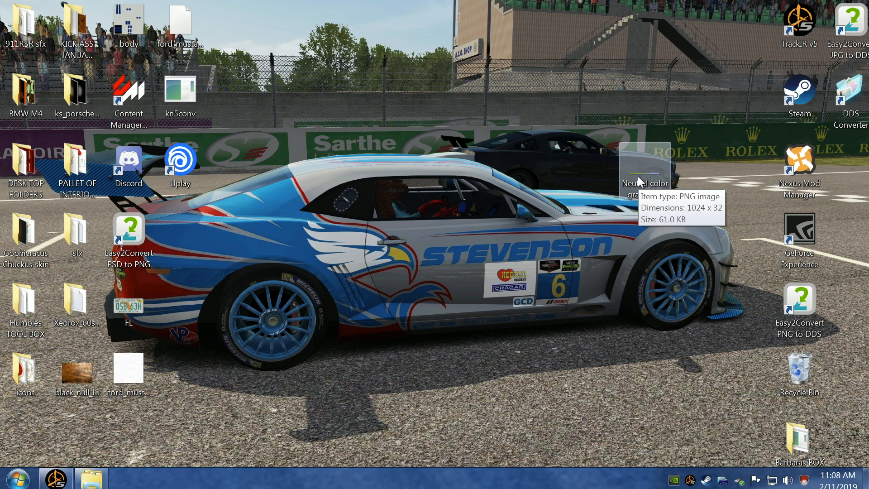
pyautogui.moveTo(639, 173); pyautogui.dragTo(676, 132)
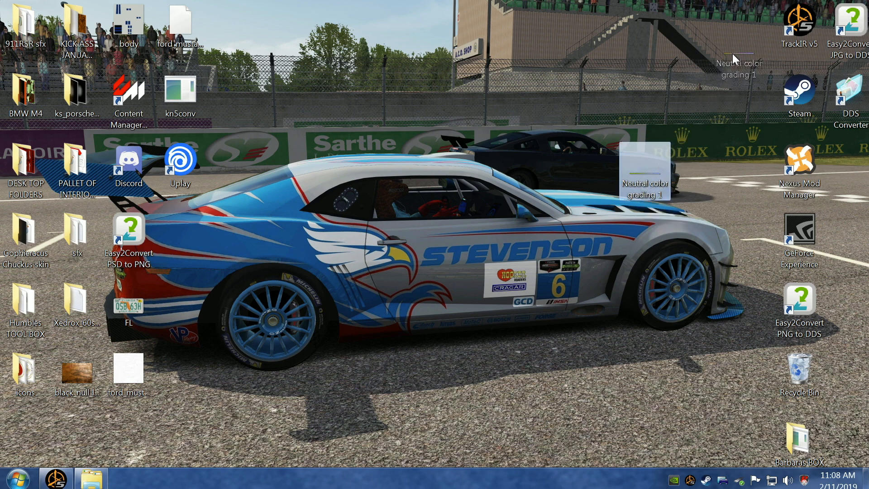
pyautogui.moveTo(729, 34); pyautogui.dragTo(730, 36)
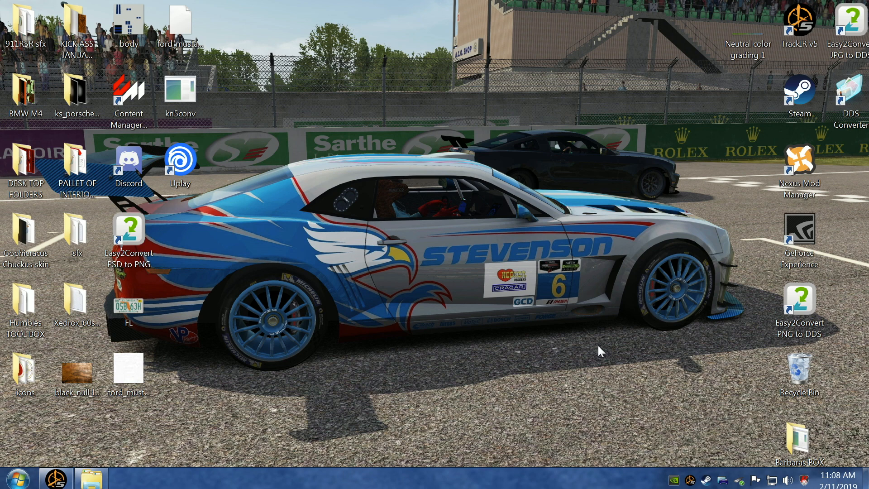
# Step: Start Content Manager and open the selected chevy_vega_1971 car in CM Showroom
pyautogui.click(136, 83)
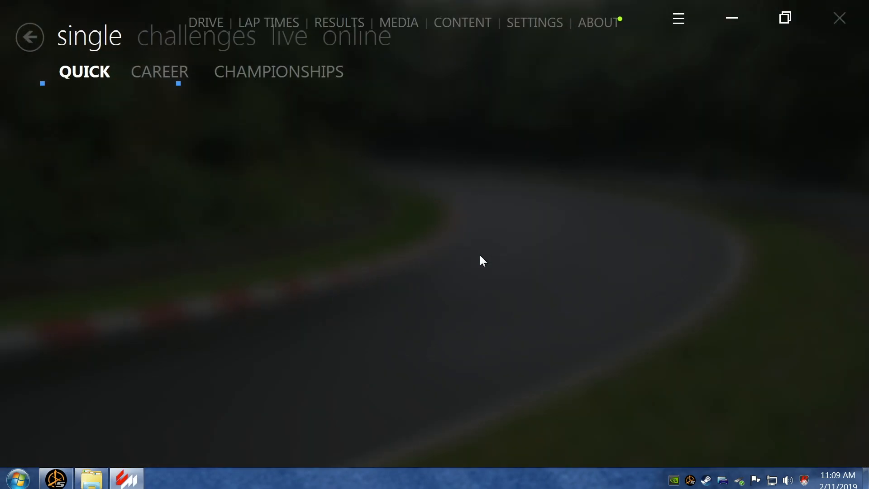
pyautogui.moveTo(92, 204)
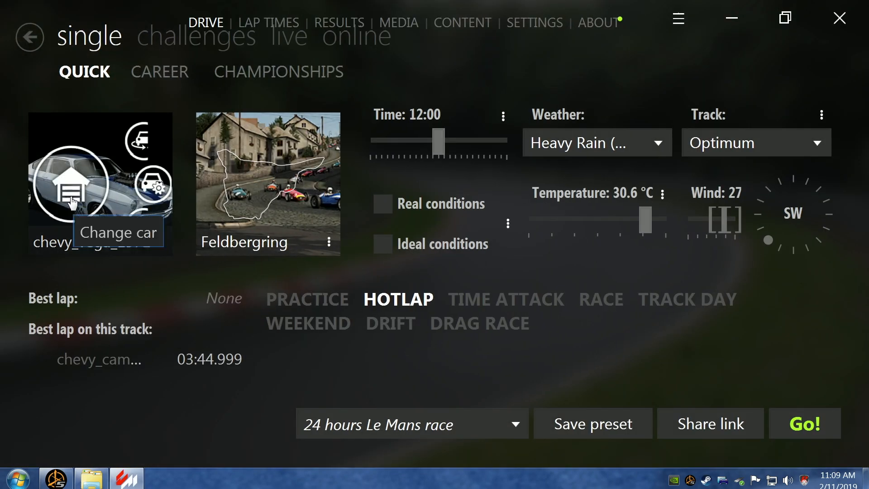
pyautogui.click(145, 223)
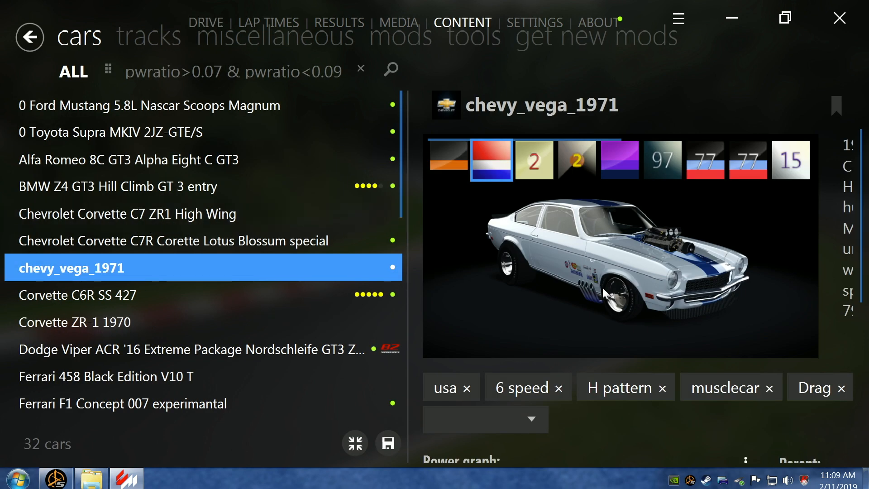
pyautogui.scroll(-5, 662, 426)
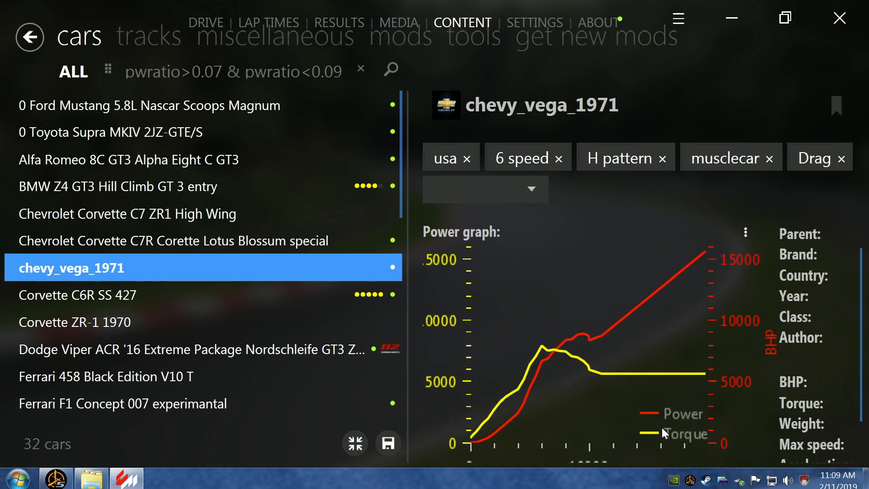
pyautogui.scroll(-2, 662, 427)
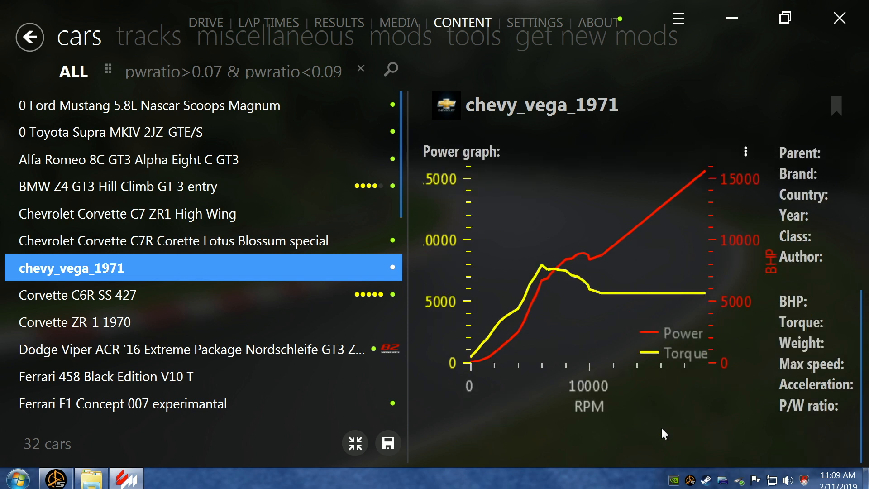
pyautogui.moveTo(590, 452)
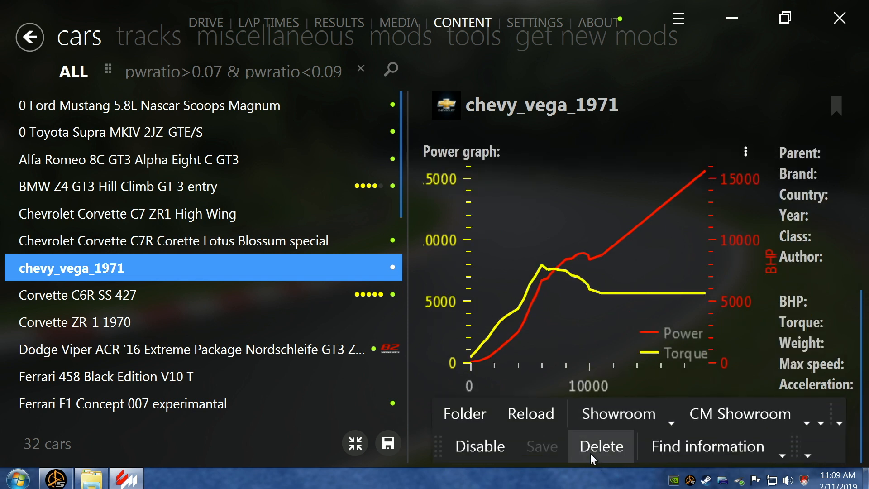
pyautogui.click(718, 413)
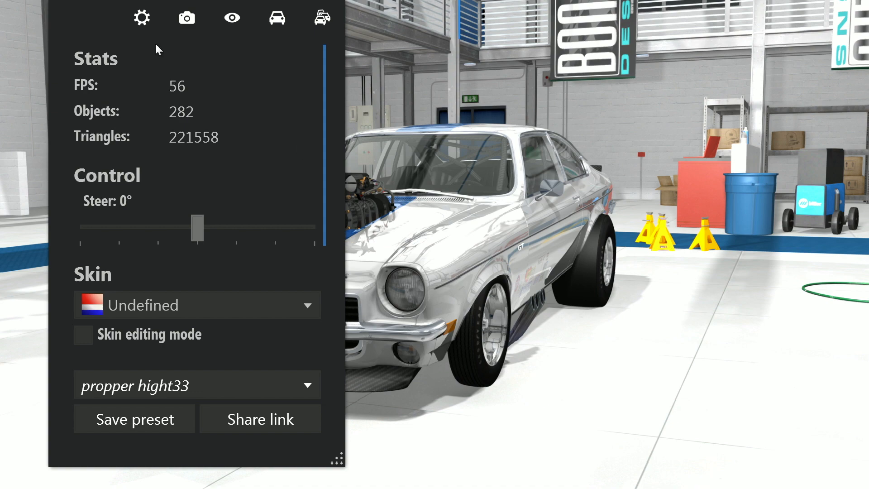
# Step: Move the showroom settings window clear of the car and view the car from its side
pyautogui.moveTo(62, 15); pyautogui.dragTo(631, 23)
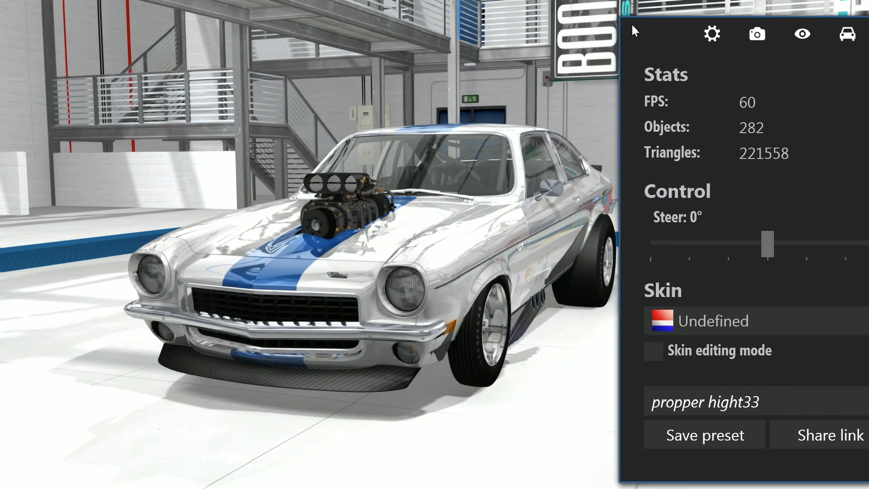
pyautogui.moveTo(458, 204); pyautogui.dragTo(332, 217)
pyautogui.scroll(-3, 333, 218)
pyautogui.moveTo(324, 257); pyautogui.dragTo(370, 265)
pyautogui.scroll(3, 361, 245)
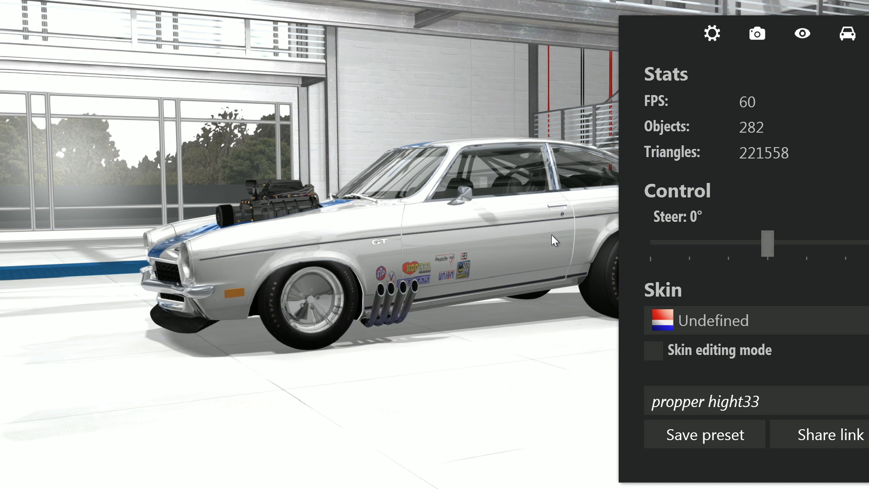
# Step: Change the showroom scene to Big Shop in the visual settings and view the car from its opposite side
pyautogui.moveTo(669, 23); pyautogui.dragTo(455, 22)
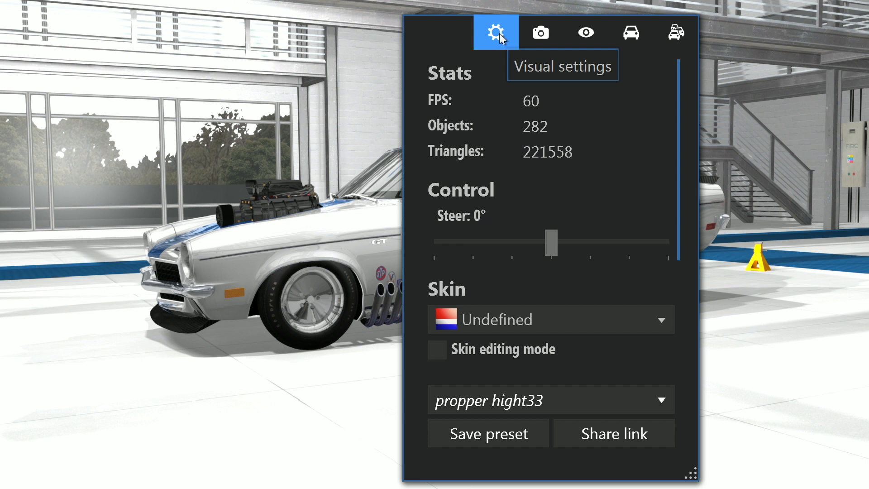
pyautogui.moveTo(681, 85); pyautogui.dragTo(682, 126)
pyautogui.moveTo(684, 160); pyautogui.dragTo(677, 75)
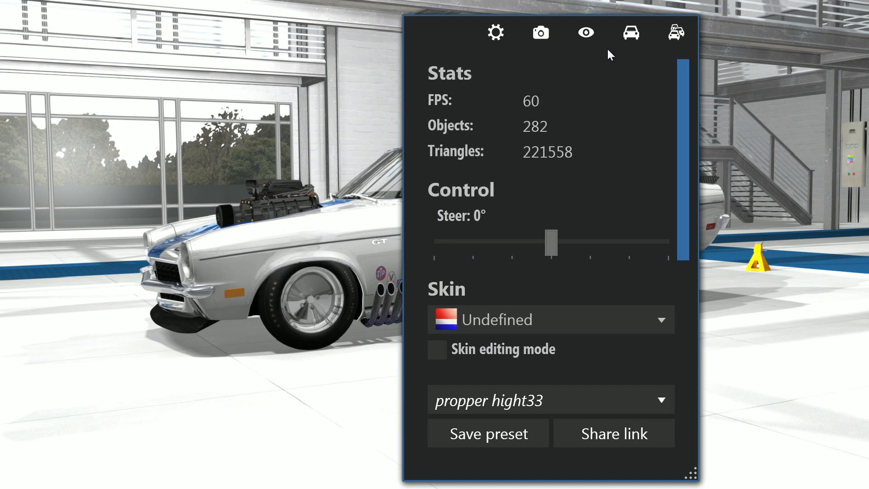
pyautogui.click(489, 34)
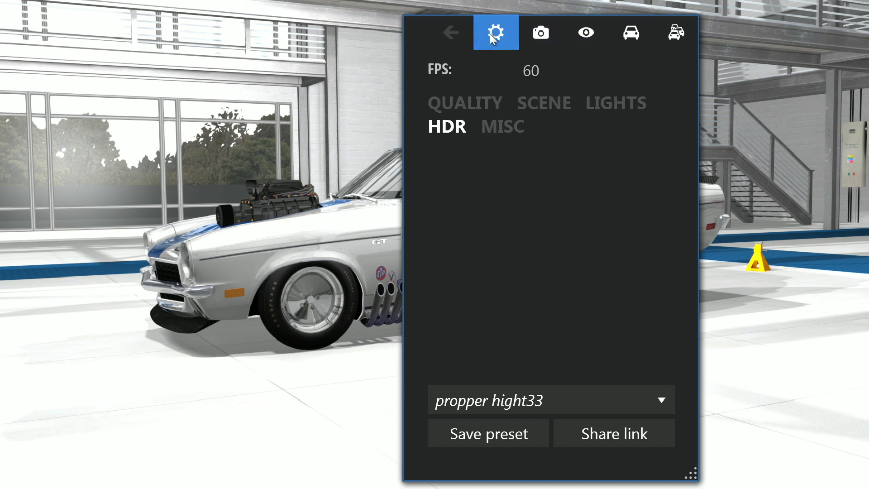
pyautogui.click(554, 102)
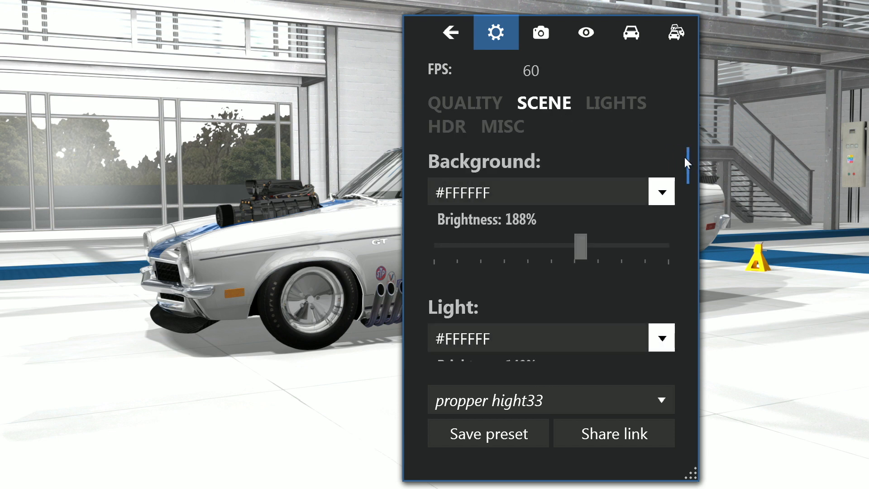
pyautogui.moveTo(688, 156); pyautogui.dragTo(701, 236)
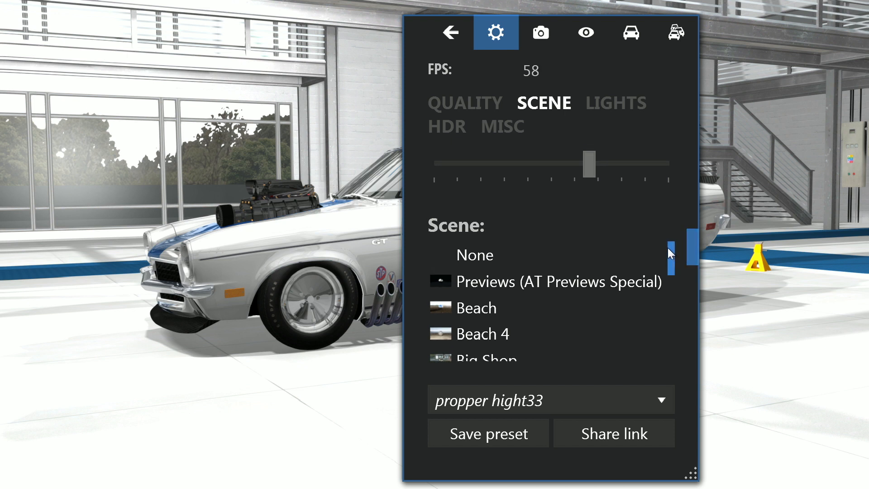
pyautogui.moveTo(670, 246); pyautogui.dragTo(670, 257)
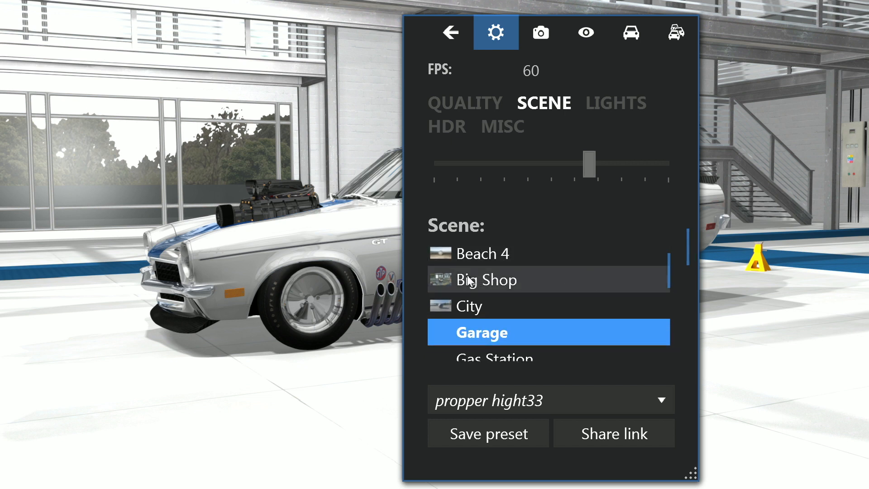
pyautogui.click(440, 281)
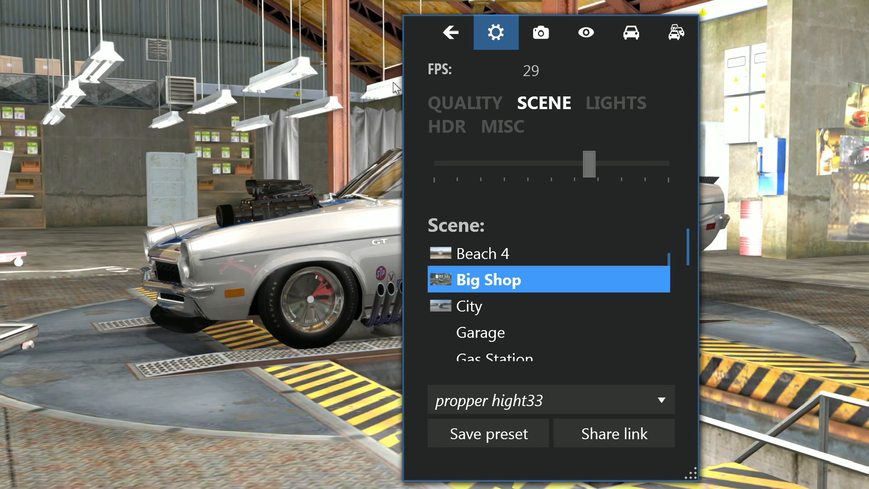
pyautogui.moveTo(413, 29); pyautogui.dragTo(585, 34)
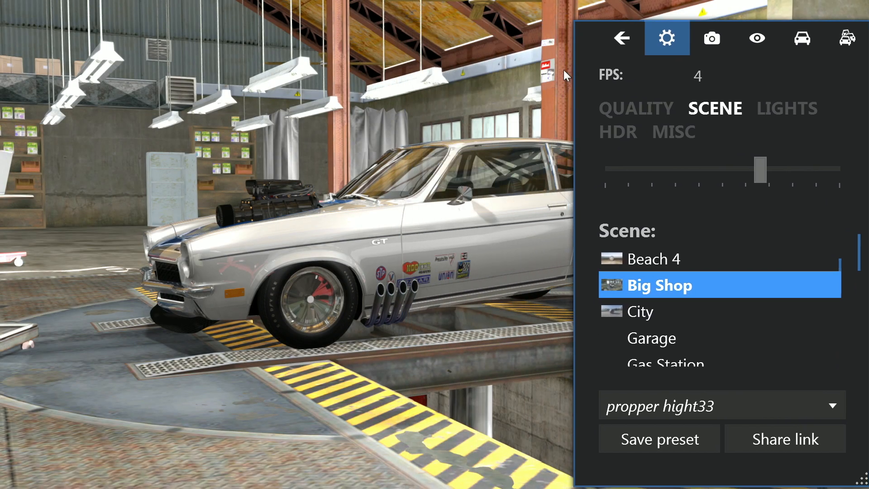
pyautogui.moveTo(267, 281); pyautogui.dragTo(430, 289)
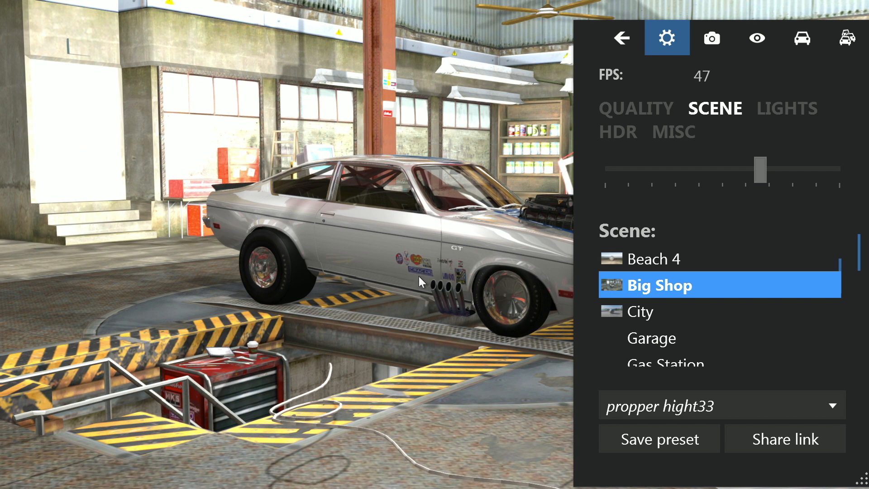
# Step: Move the settings window to the opposite side, change the showroom scene to Parkinglot, and view the car from its front
pyautogui.moveTo(581, 29); pyautogui.dragTo(48, 24)
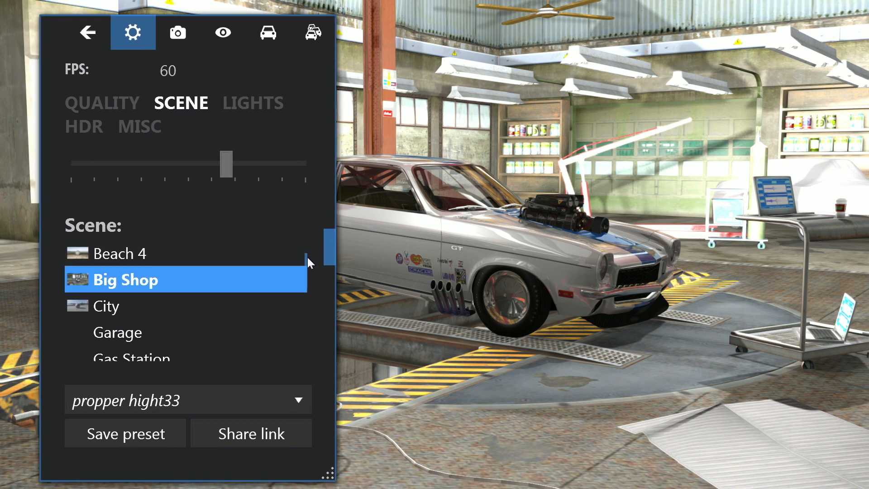
pyautogui.scroll(-1, 303, 256)
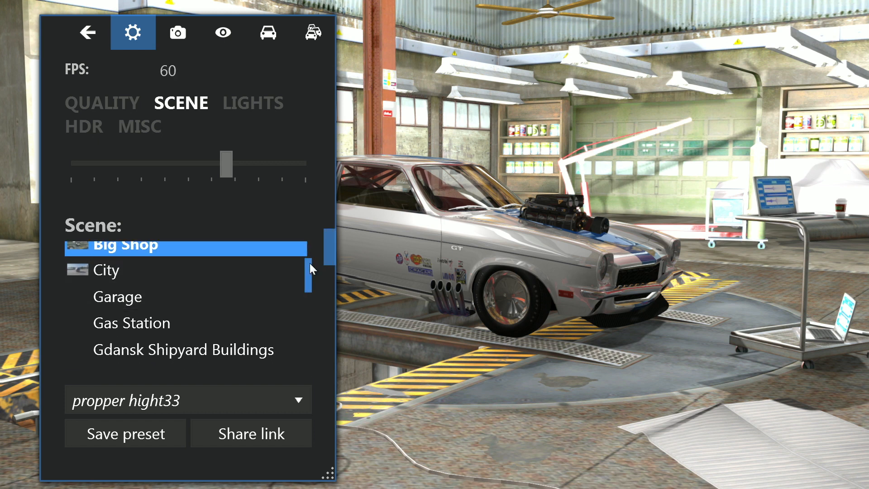
pyautogui.moveTo(309, 265); pyautogui.dragTo(308, 296)
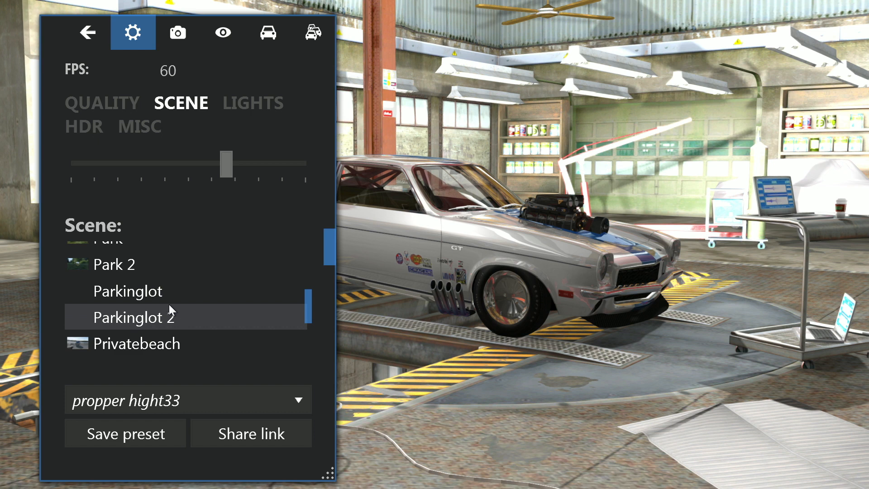
pyautogui.click(132, 294)
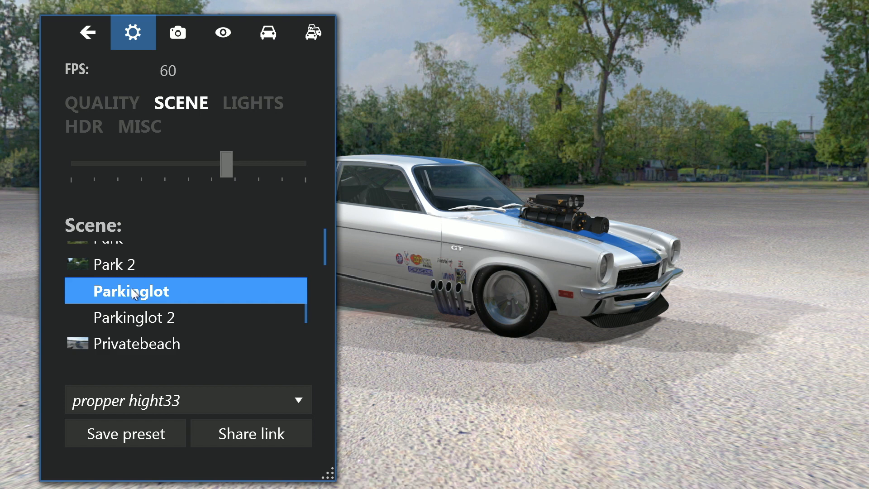
pyautogui.moveTo(583, 278); pyautogui.dragTo(508, 284)
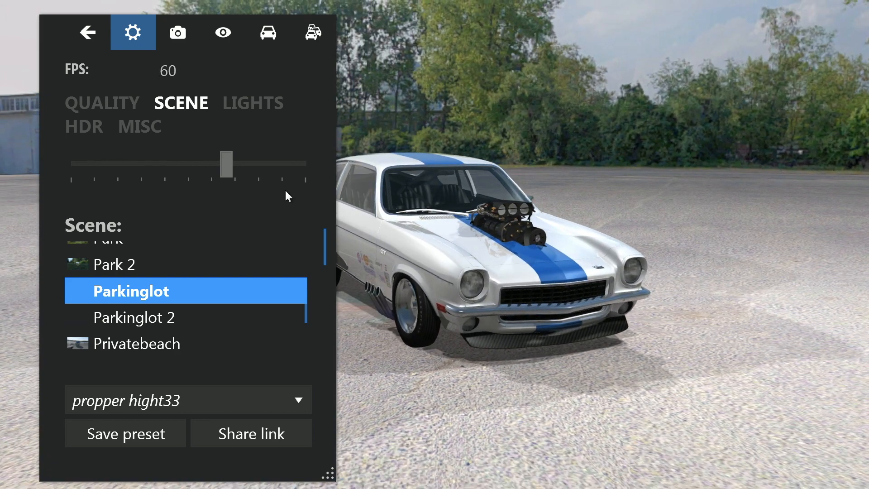
pyautogui.moveTo(57, 23); pyautogui.dragTo(30, 22)
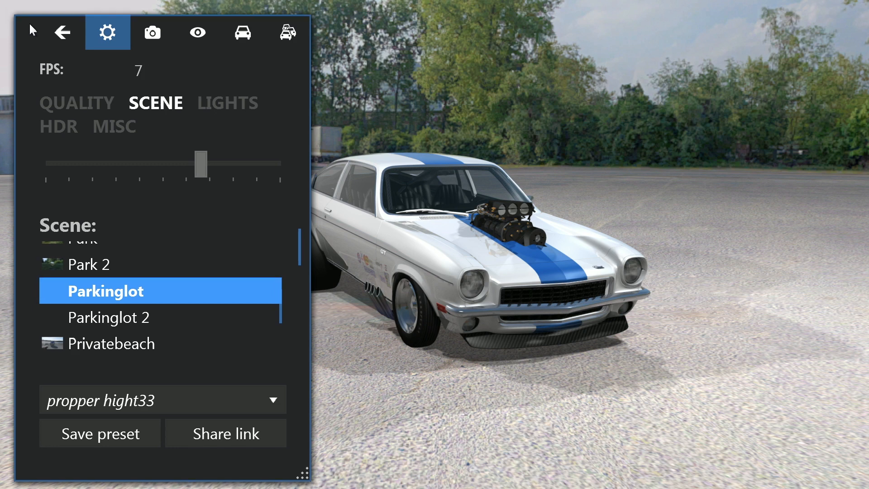
# Step: Set the screenshot format to PNG and make a shot of the car in the Parkinglot scene
pyautogui.click(153, 32)
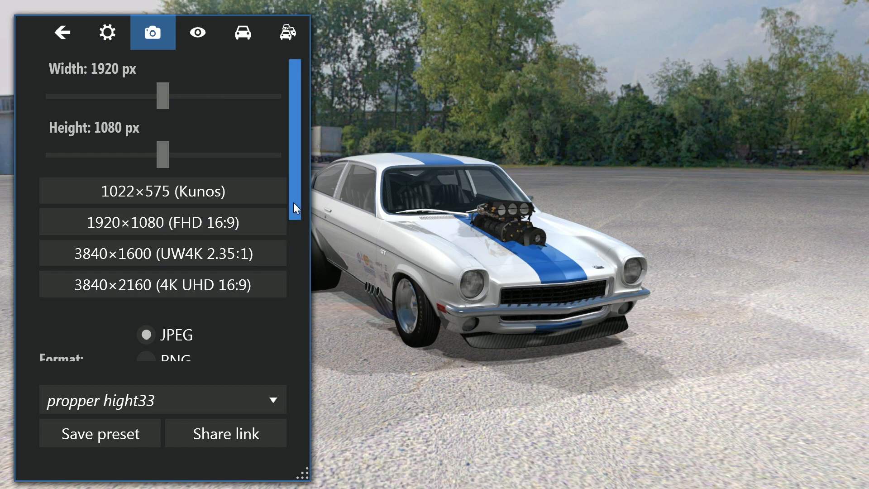
pyautogui.scroll(-5, 294, 202)
pyautogui.moveTo(287, 272); pyautogui.dragTo(287, 288)
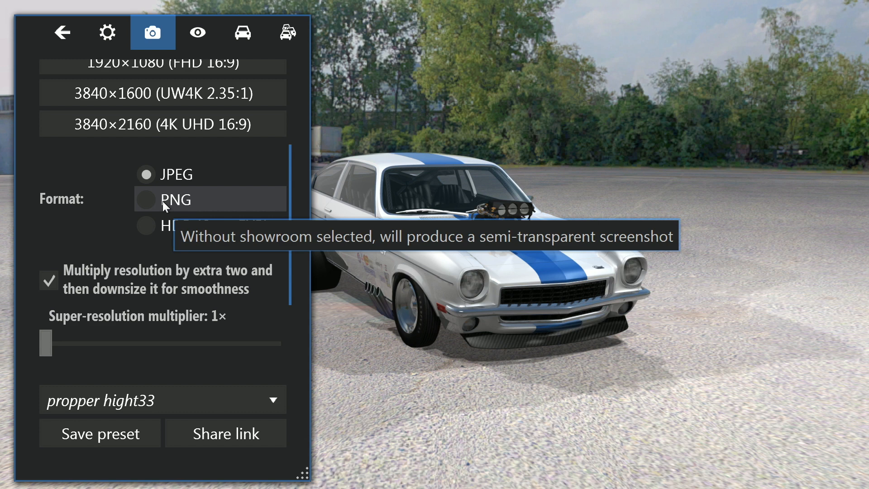
pyautogui.click(145, 200)
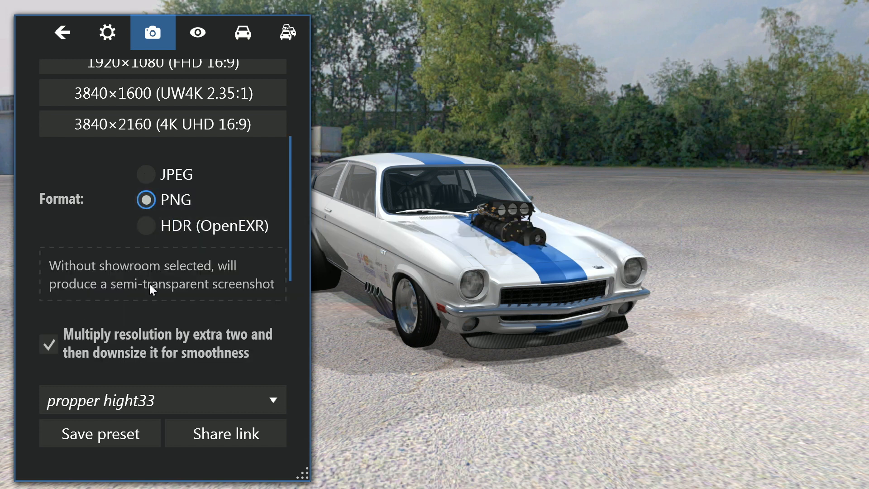
pyautogui.scroll(-1, 289, 231)
pyautogui.moveTo(292, 235); pyautogui.dragTo(288, 317)
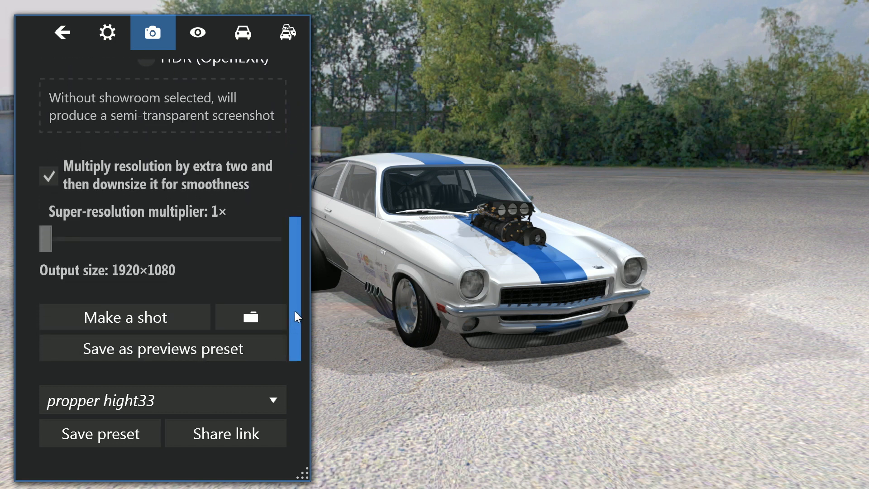
pyautogui.click(144, 314)
# Step: Set the screenshot format to JPEG and make a shot with the other front corner of the car in view
pyautogui.moveTo(296, 288); pyautogui.dragTo(303, 231)
pyautogui.click(146, 124)
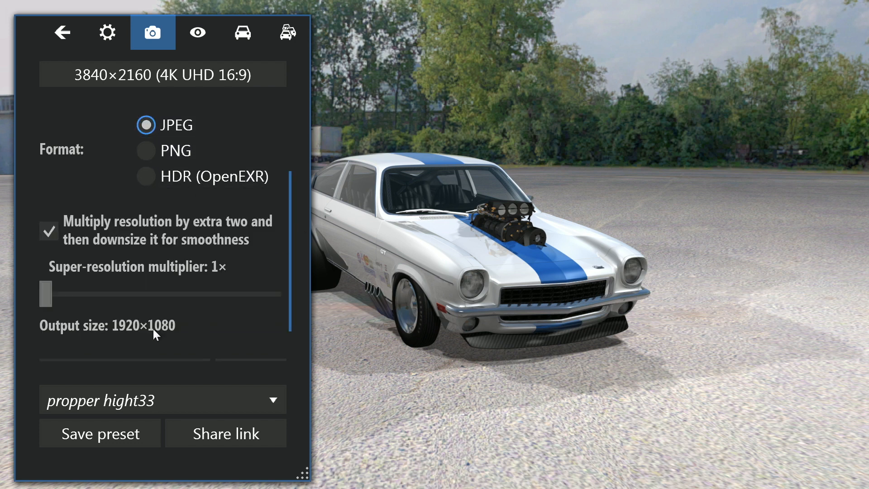
pyautogui.scroll(-2, 294, 246)
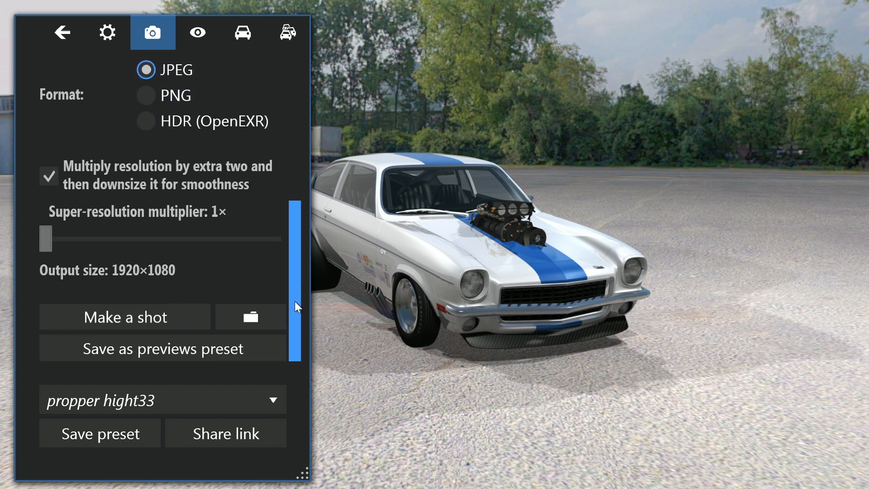
pyautogui.moveTo(580, 324); pyautogui.dragTo(428, 318)
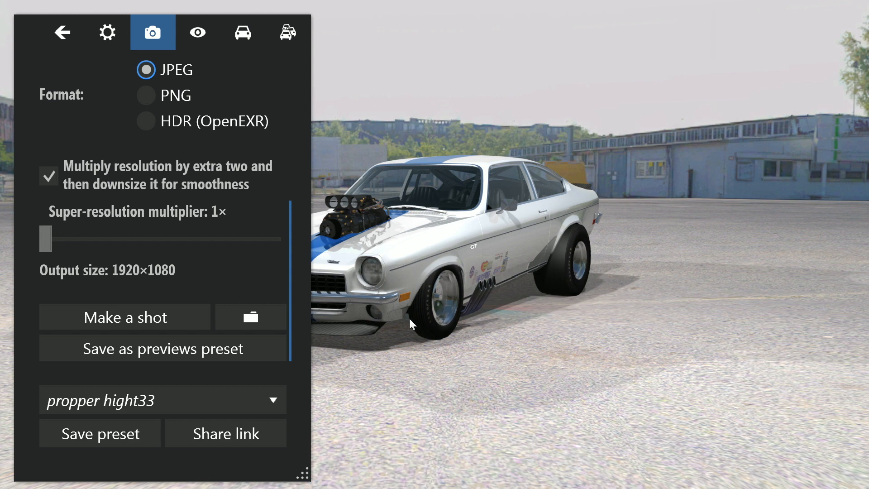
pyautogui.click(159, 316)
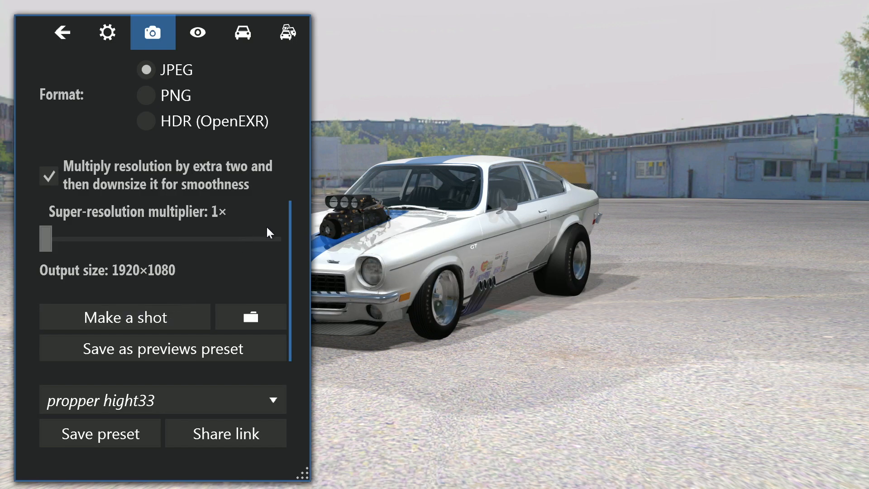
# Step: Change the showroom scene to Parkinglot 2 and move the settings window so the rear of the car is uncovered
pyautogui.moveTo(34, 26); pyautogui.dragTo(569, 49)
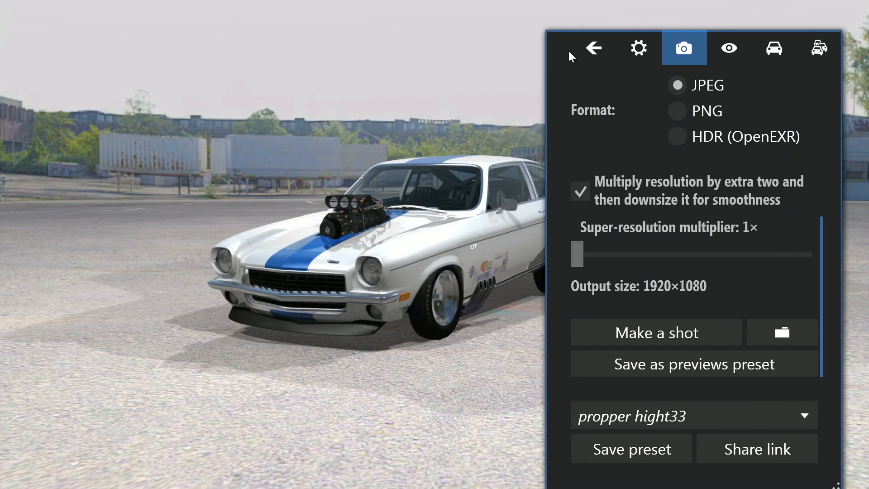
pyautogui.click(644, 49)
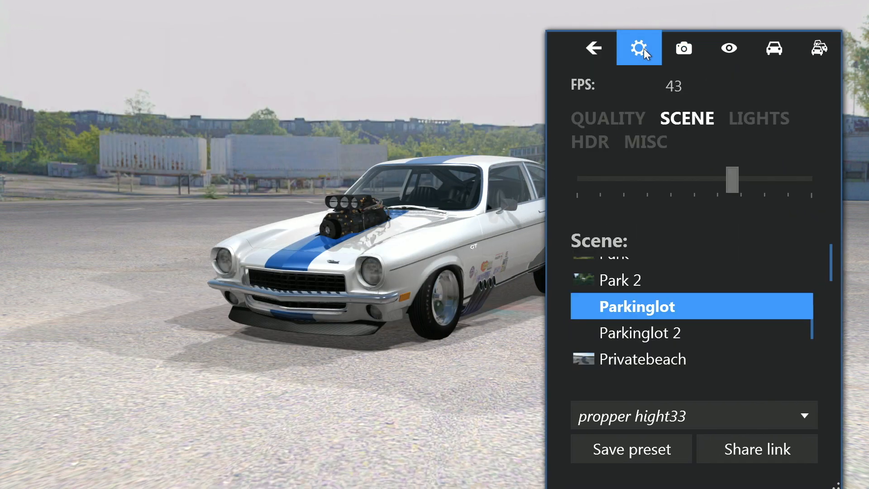
pyautogui.click(581, 334)
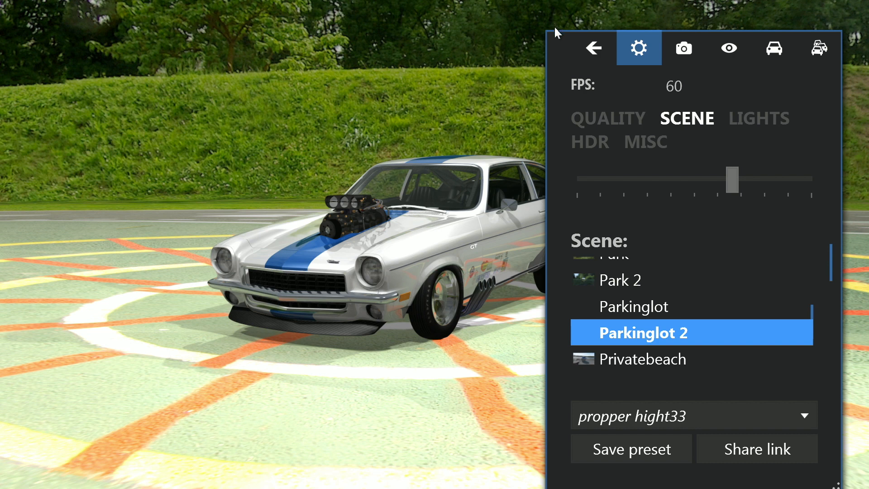
pyautogui.moveTo(555, 37); pyautogui.dragTo(21, 31)
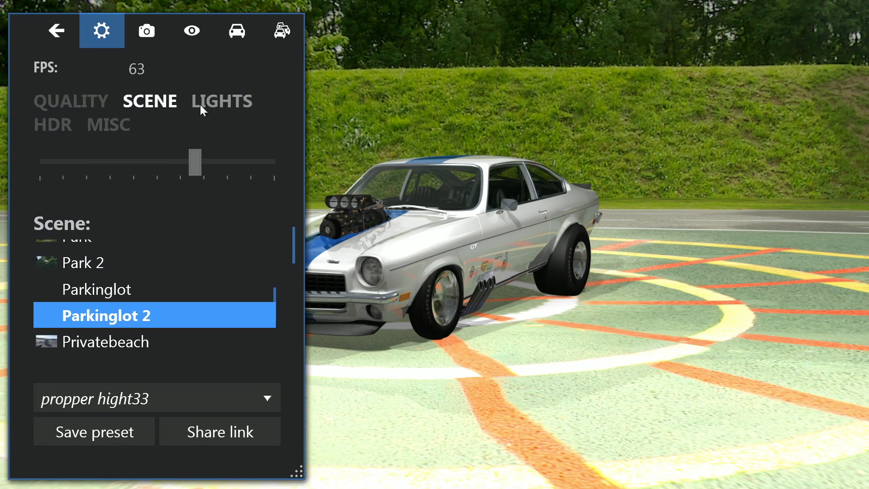
# Step: Examine the main light and extra lights settings for the Parkinglot 2 scene
pyautogui.moveTo(195, 157)
pyautogui.mouseDown()
pyautogui.moveTo(110, 157)
pyautogui.moveTo(204, 156)
pyautogui.moveTo(197, 157)
pyautogui.mouseUp()
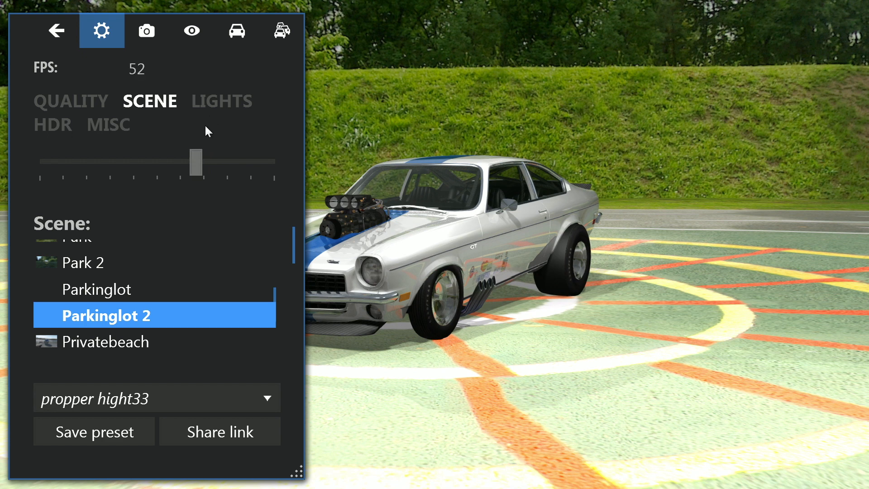
pyautogui.click(222, 100)
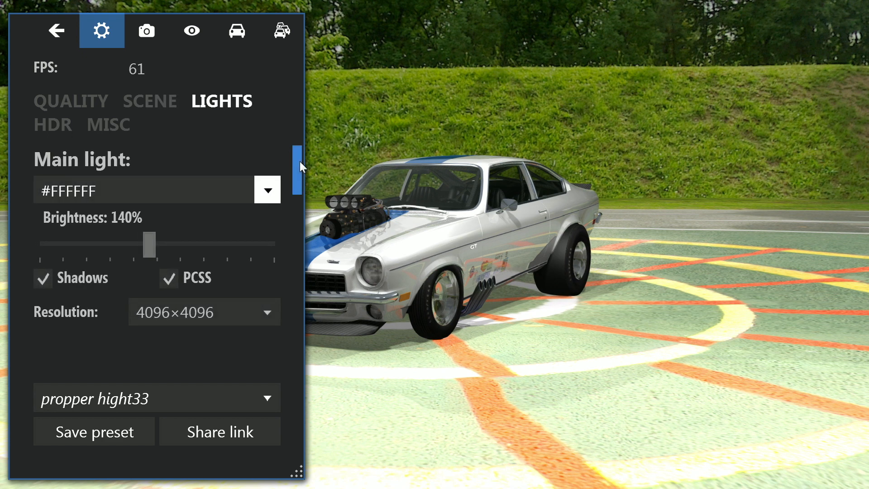
pyautogui.moveTo(145, 248); pyautogui.dragTo(127, 244)
pyautogui.moveTo(297, 172); pyautogui.dragTo(298, 207)
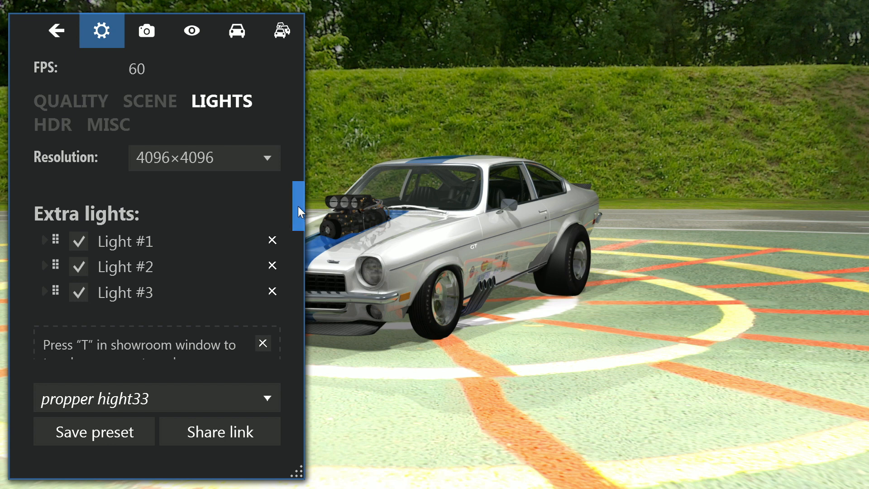
pyautogui.click(146, 104)
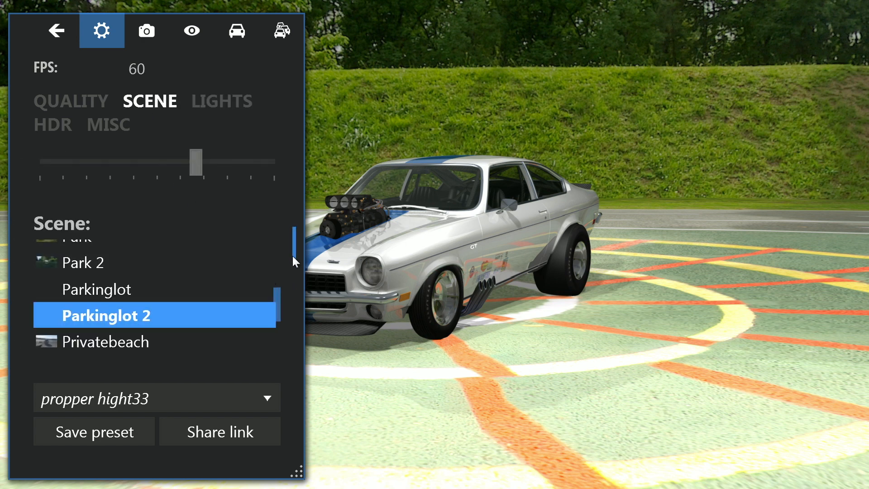
# Step: Make a JPEG shot of the car in the Parkinglot 2 scene
pyautogui.click(146, 34)
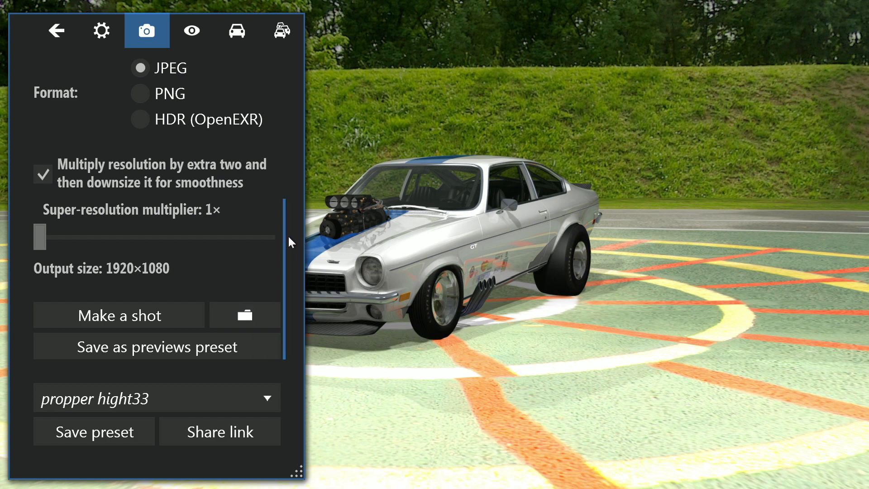
pyautogui.click(154, 311)
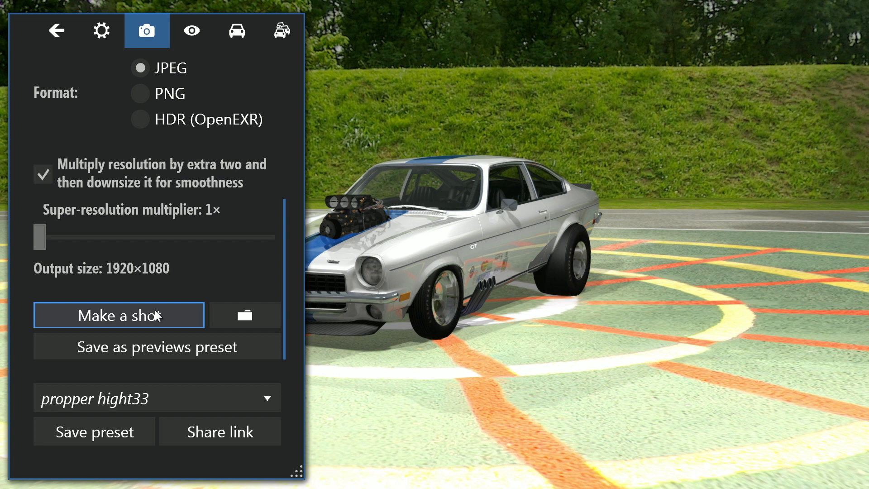
pyautogui.click(155, 310)
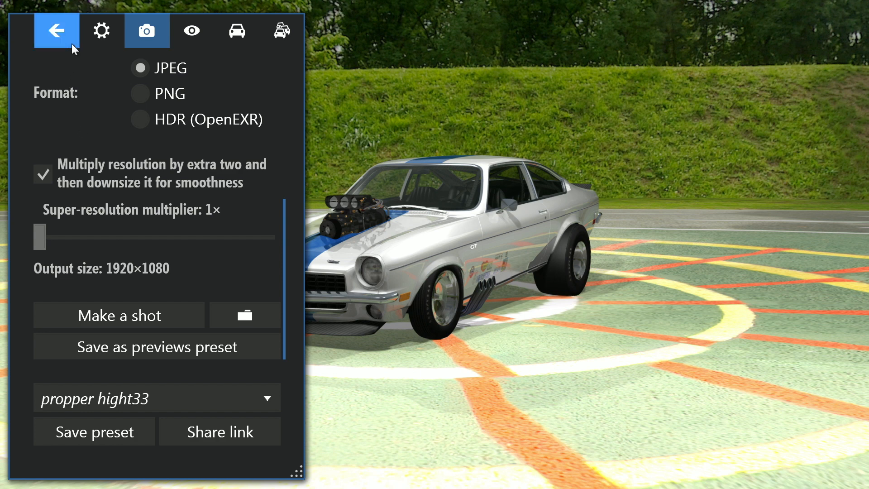
# Step: Change the showroom scene to Showplace and view the car from its front, side and rear
pyautogui.click(95, 34)
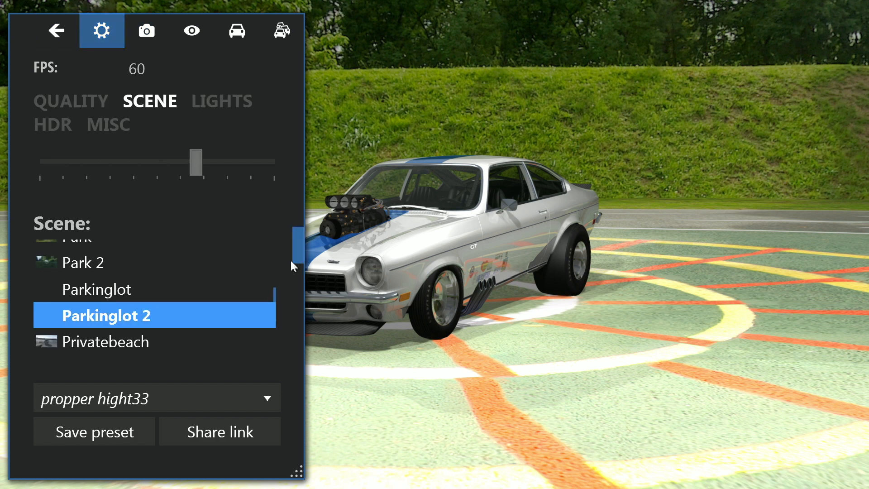
pyautogui.moveTo(297, 255); pyautogui.dragTo(297, 284)
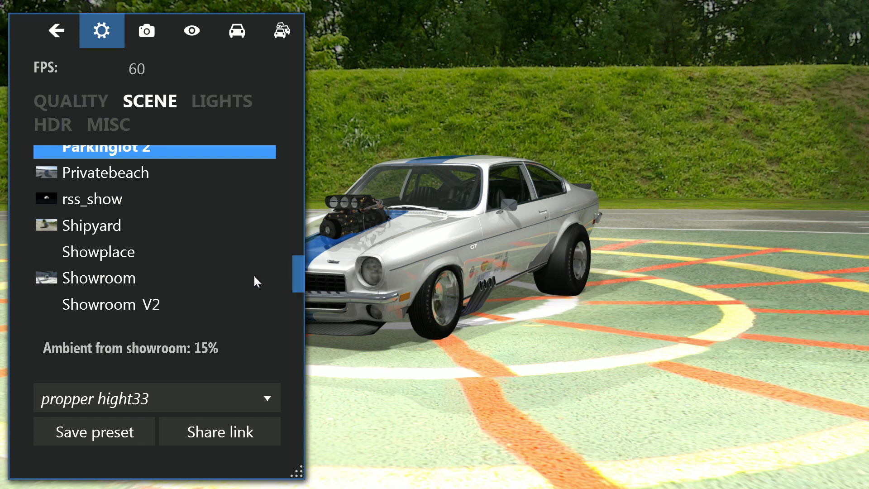
pyautogui.click(107, 255)
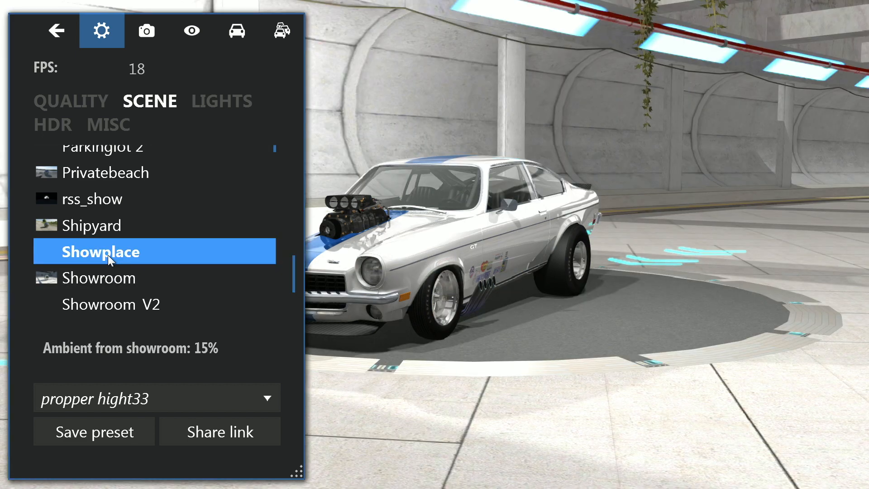
pyautogui.moveTo(378, 264); pyautogui.dragTo(504, 251)
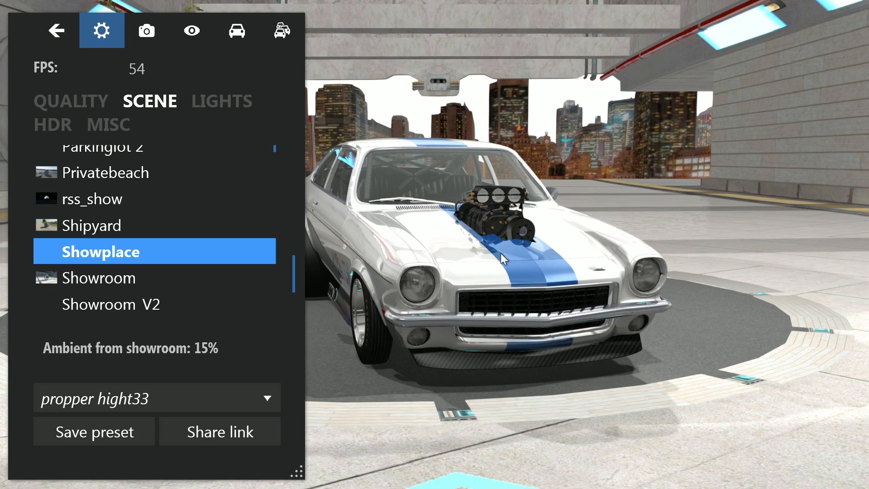
pyautogui.scroll(-3, 503, 254)
pyautogui.moveTo(509, 252); pyautogui.dragTo(209, 267)
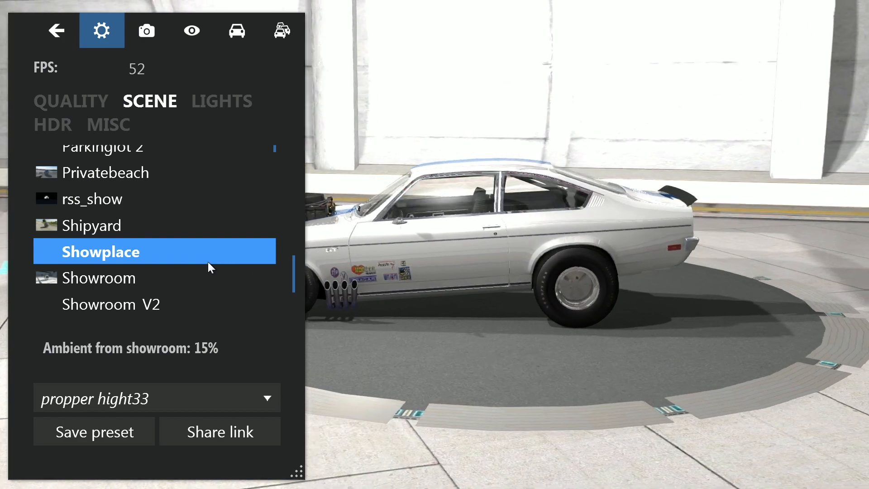
pyautogui.moveTo(507, 243); pyautogui.dragTo(317, 238)
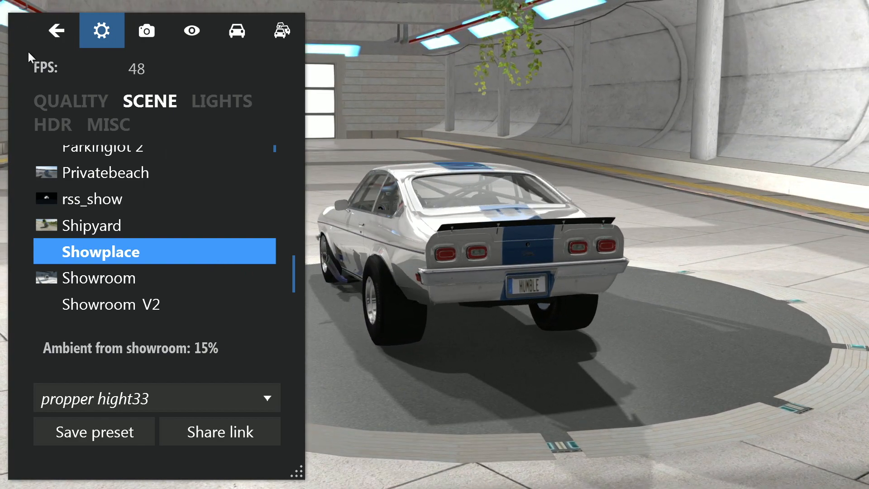
# Step: Move the settings window to the opposite side and turn the car itself around on the Showplace platform, keeping the camera fixed
pyautogui.moveTo(20, 28); pyautogui.dragTo(609, 34)
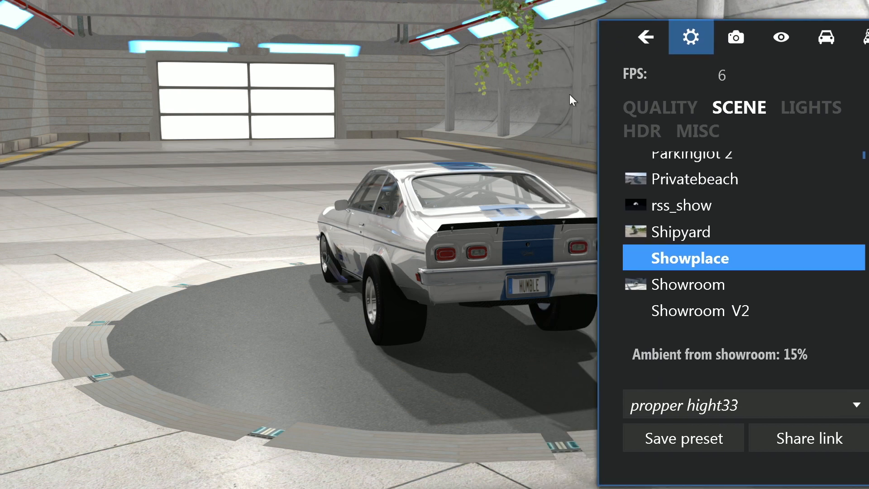
pyautogui.moveTo(426, 279); pyautogui.dragTo(452, 279)
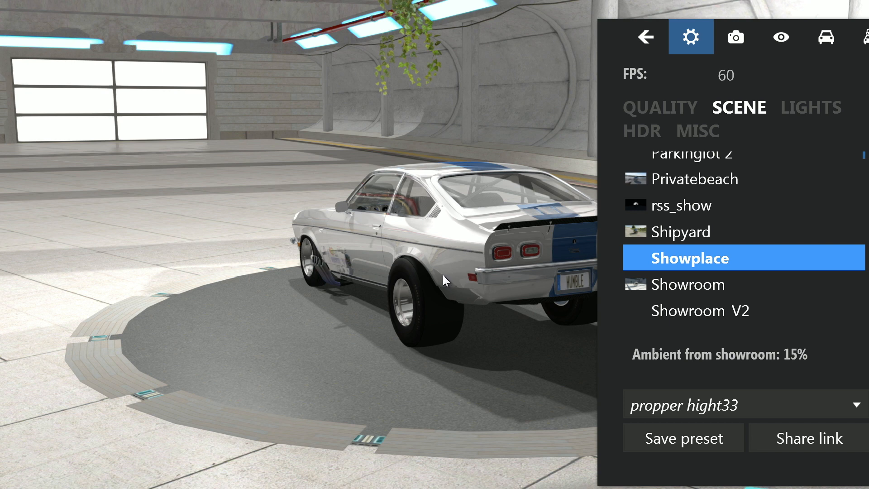
pyautogui.press('ctrl')
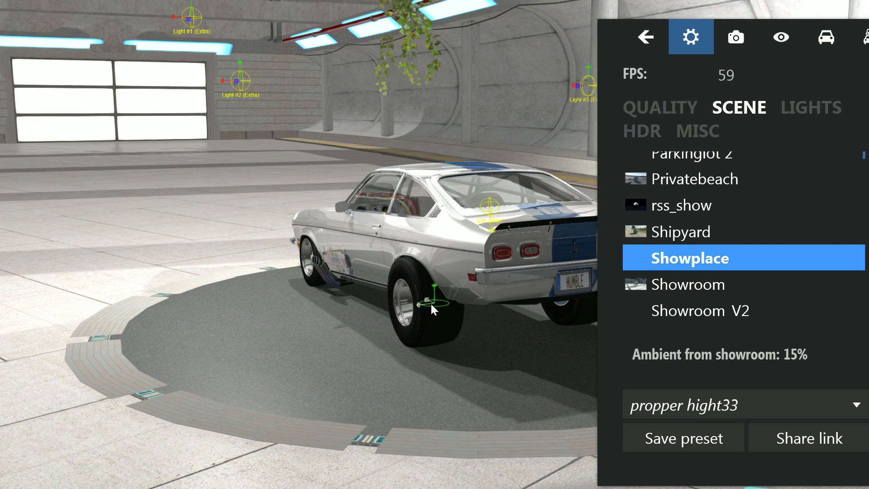
pyautogui.moveTo(433, 310); pyautogui.dragTo(162, 310)
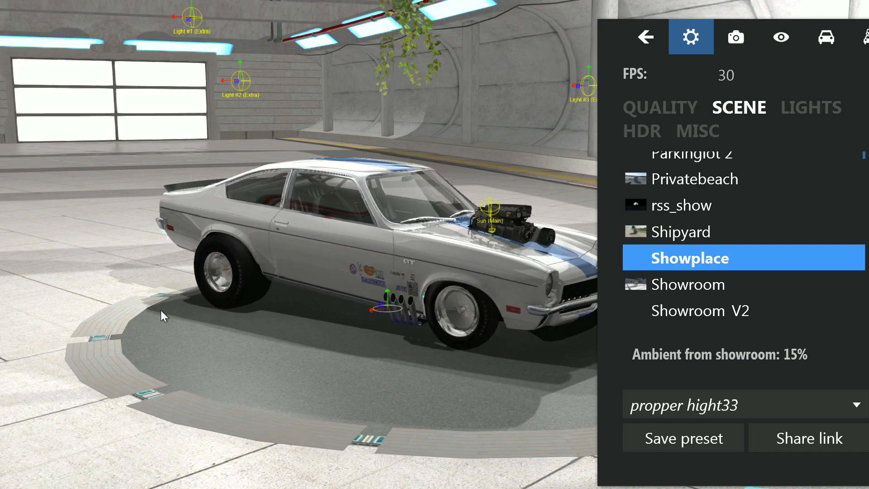
# Step: Make a JPEG shot of the car from its rear side in the Showplace scene, with the city skyline behind it
pyautogui.moveTo(83, 315); pyautogui.dragTo(549, 308)
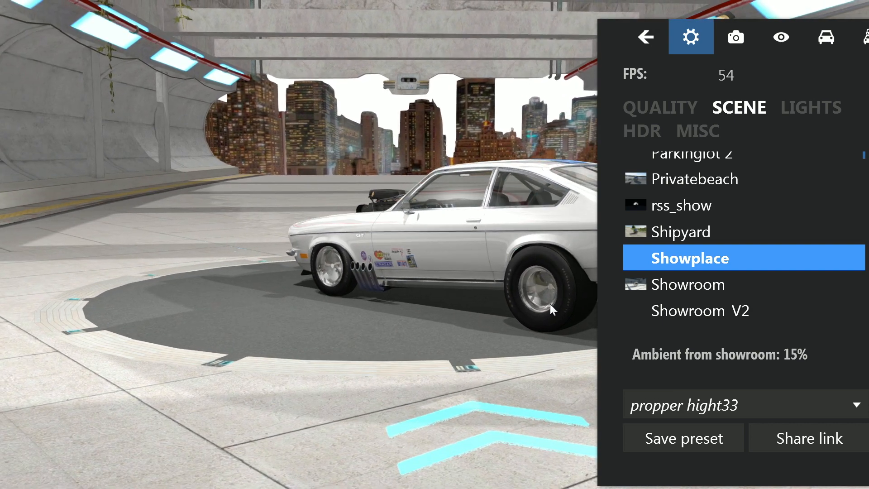
pyautogui.scroll(-1, 549, 304)
pyautogui.moveTo(476, 304); pyautogui.dragTo(485, 304)
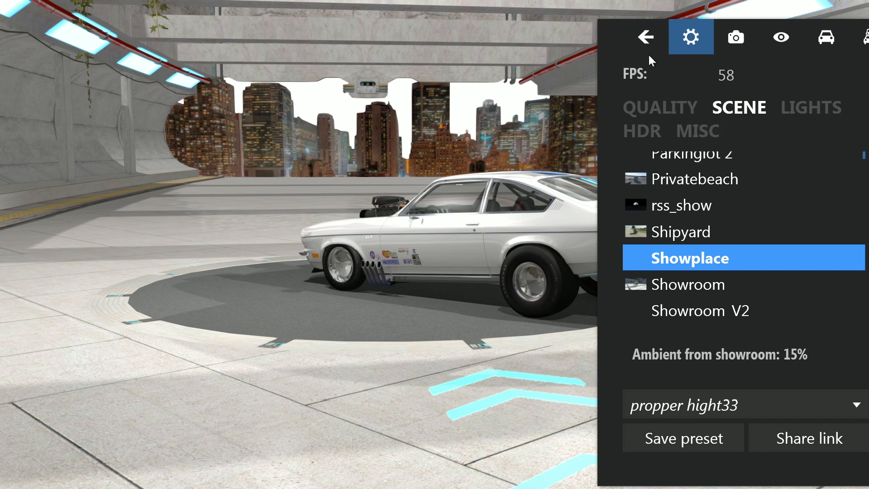
pyautogui.click(737, 37)
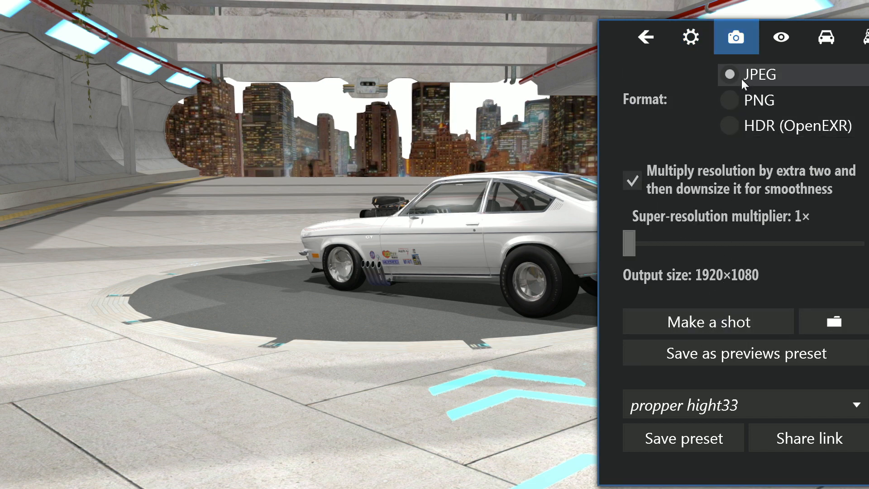
pyautogui.click(710, 325)
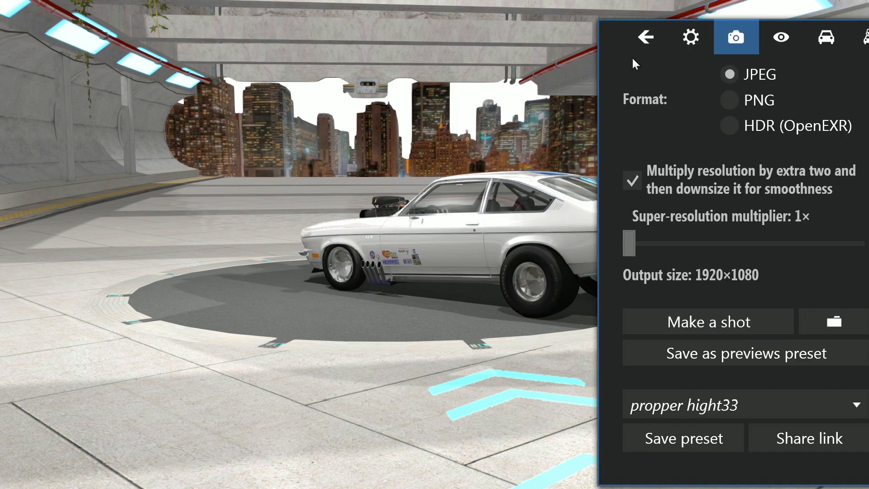
# Step: Move the settings window to the opposite side and try the Showroom and Showroom_V2 scenes on the car
pyautogui.moveTo(614, 28); pyautogui.dragTo(89, 29)
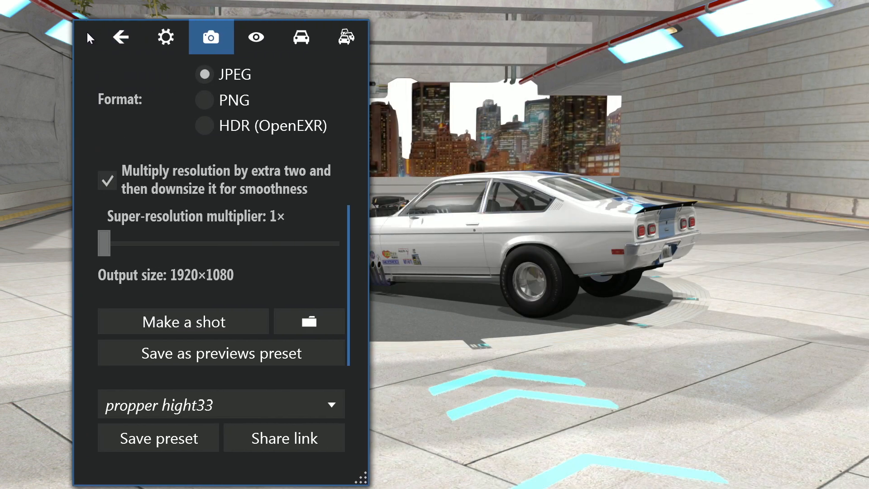
pyautogui.click(170, 38)
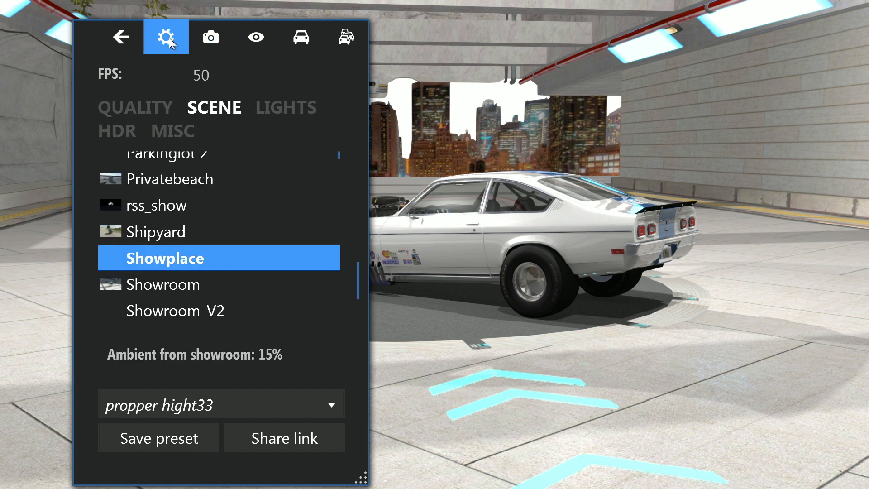
pyautogui.click(178, 285)
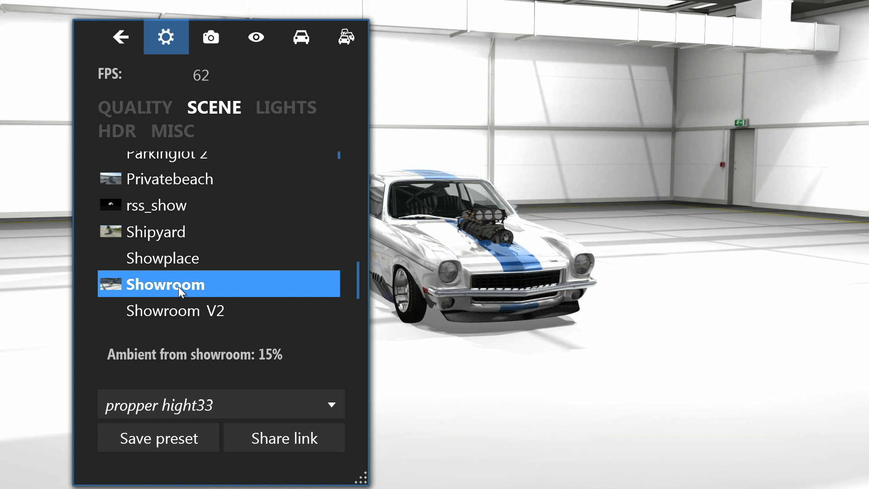
pyautogui.click(165, 308)
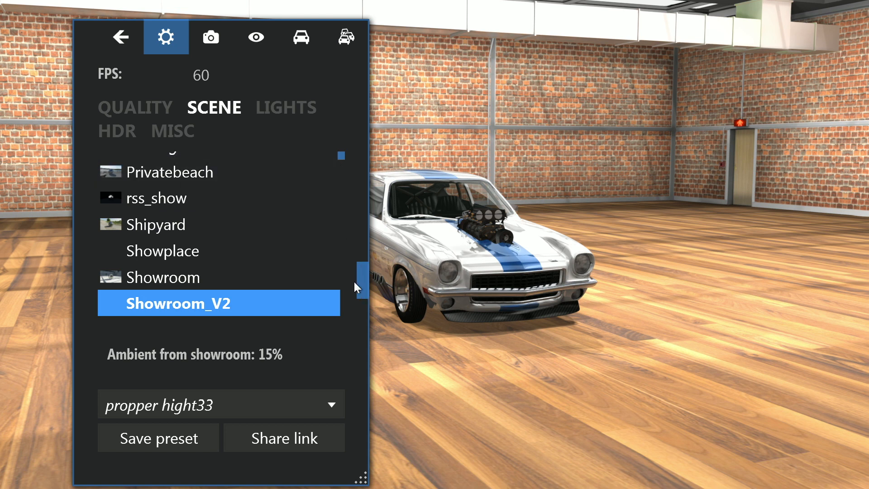
# Step: Look through the reflection, shadow and ambient settings of the scene, and change the showroom scene to SR Mountain rally 1
pyautogui.moveTo(363, 283); pyautogui.dragTo(364, 327)
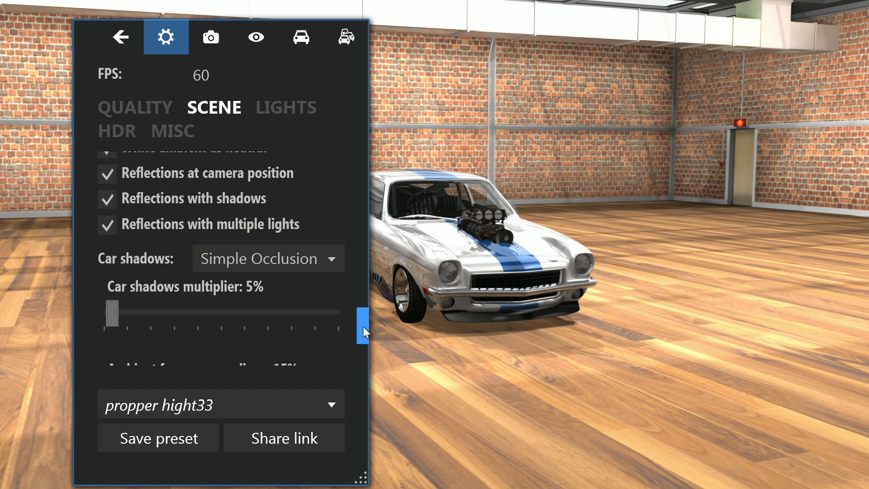
pyautogui.moveTo(363, 327); pyautogui.dragTo(363, 353)
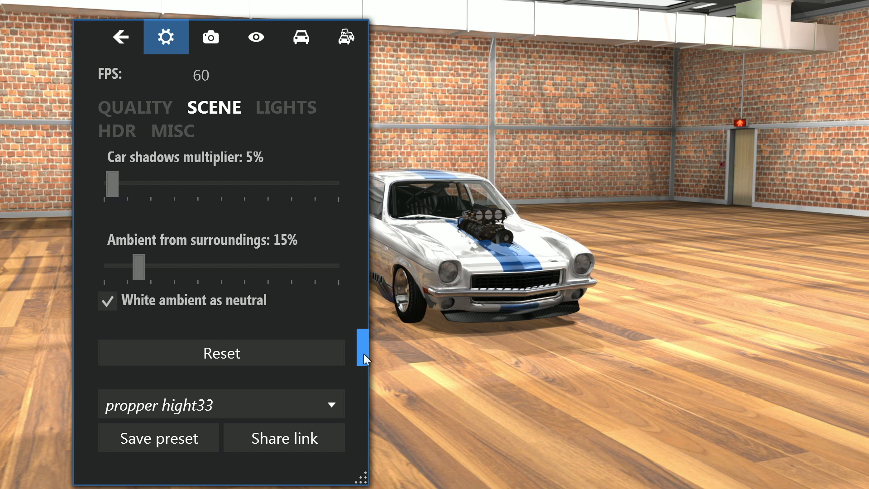
pyautogui.moveTo(363, 352); pyautogui.dragTo(371, 278)
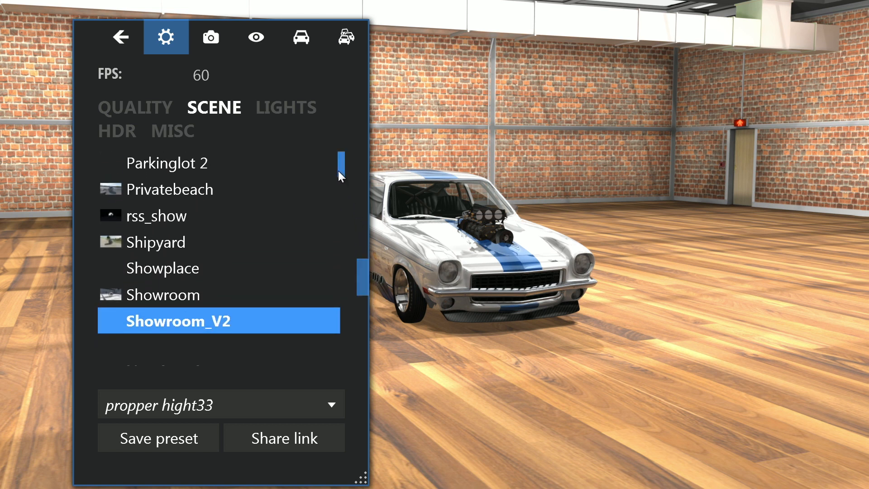
pyautogui.moveTo(338, 171); pyautogui.dragTo(335, 243)
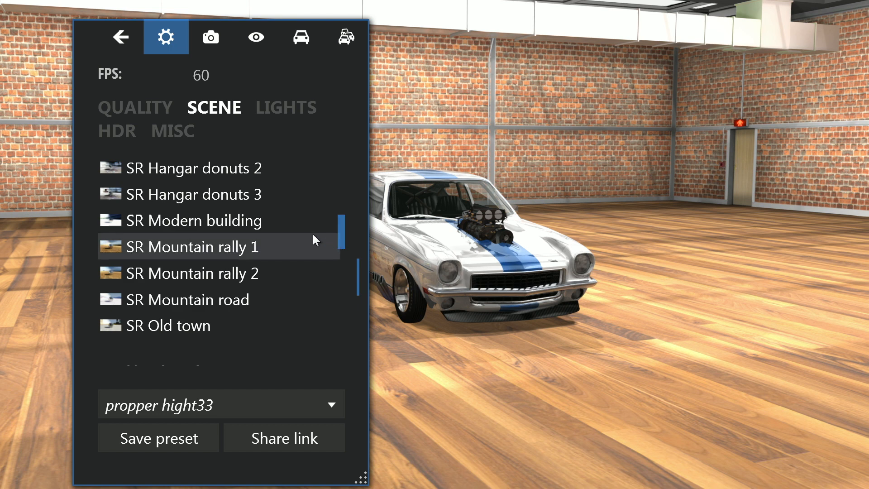
pyautogui.click(189, 245)
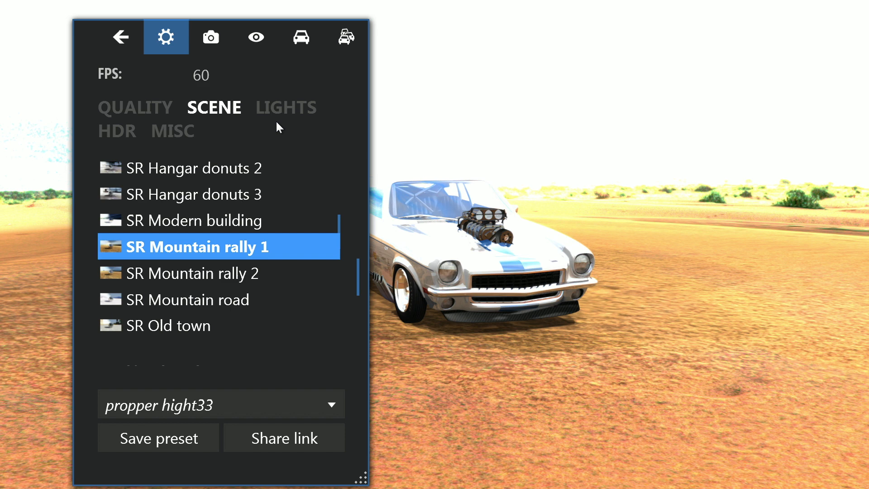
# Step: Delete all three extra lights, Light #1, Light #2 and Light #3, from the SR Mountain rally 1 scene
pyautogui.click(284, 108)
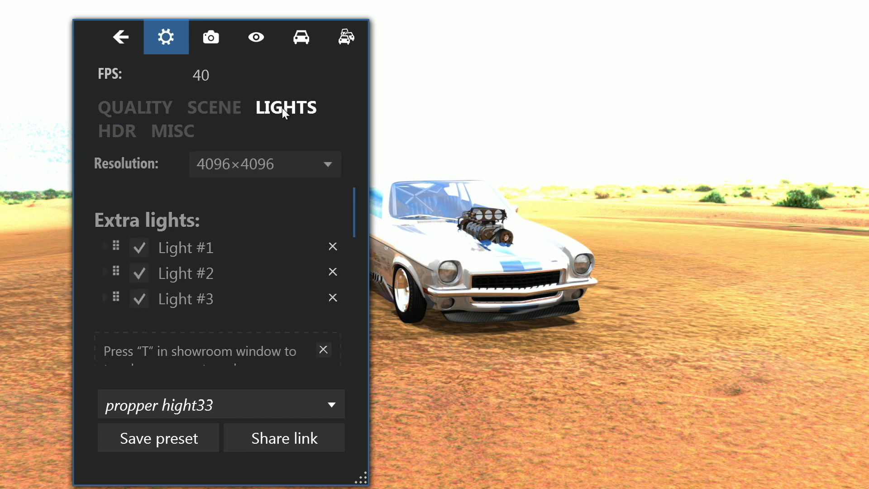
pyautogui.click(333, 247)
pyautogui.click(335, 247)
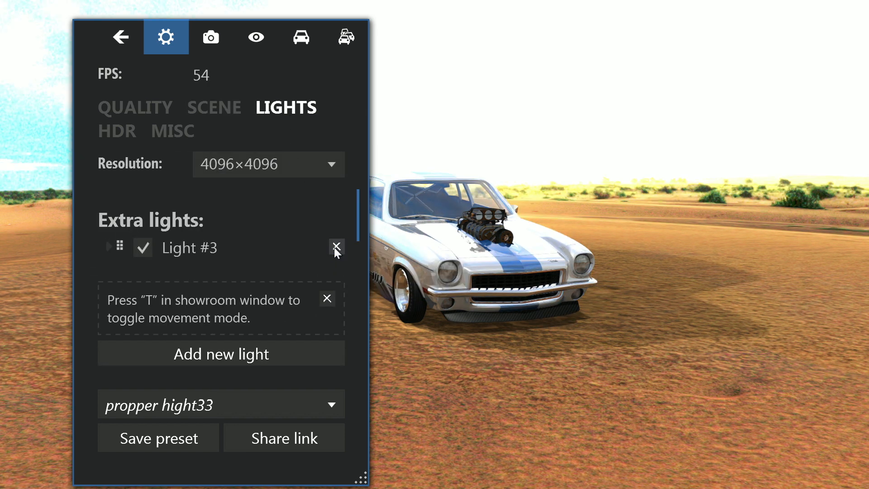
pyautogui.click(336, 247)
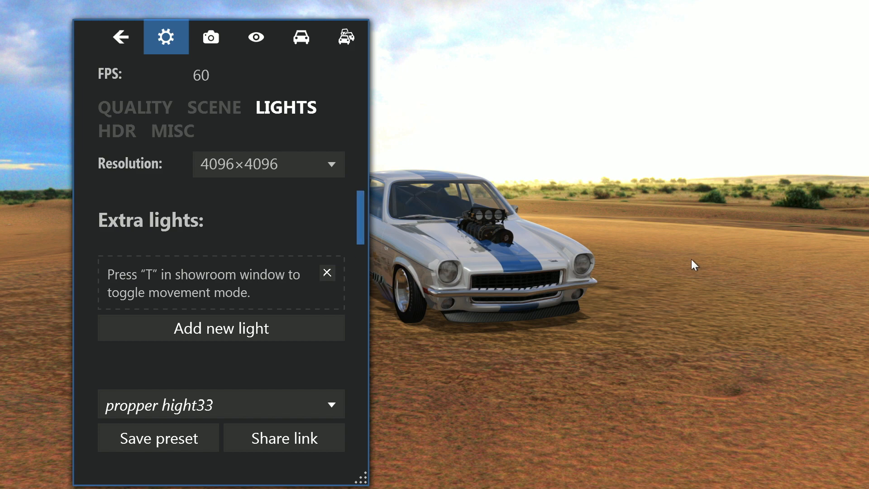
pyautogui.moveTo(667, 258); pyautogui.dragTo(531, 259)
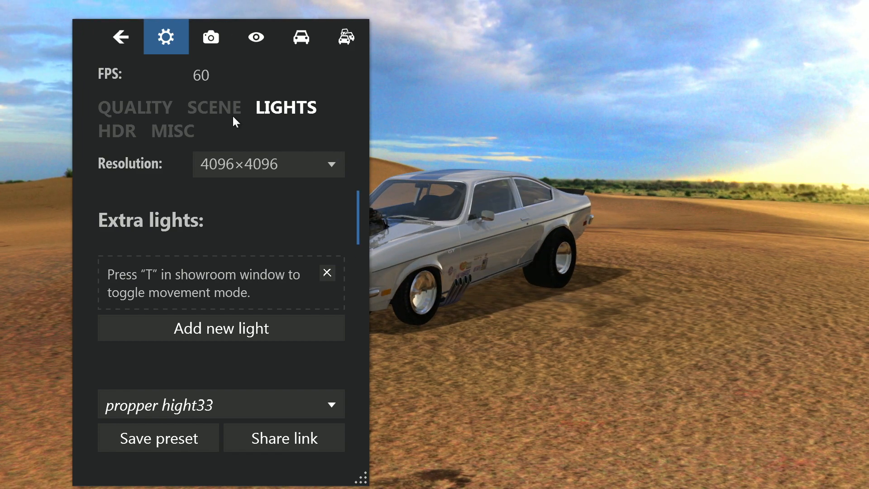
# Step: Move the settings window clear of the car and set the lights' resolution to 8192×8192
pyautogui.moveTo(83, 26); pyautogui.dragTo(620, 52)
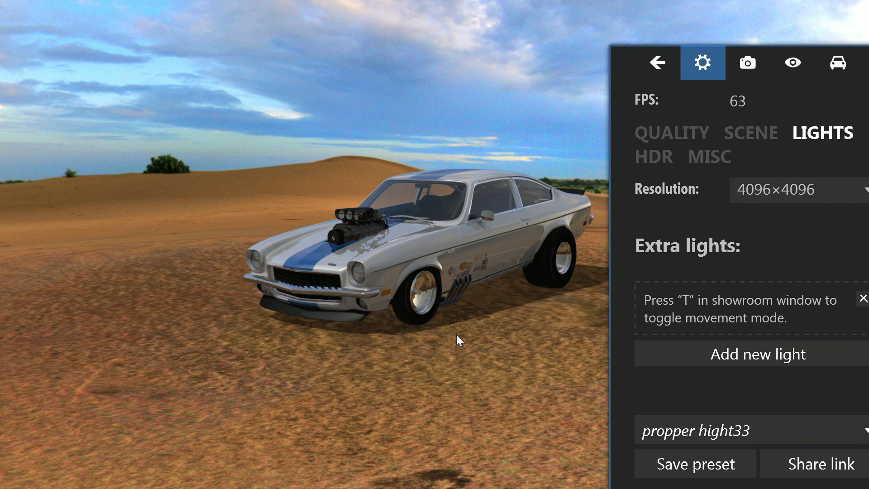
pyautogui.moveTo(458, 338); pyautogui.dragTo(519, 319)
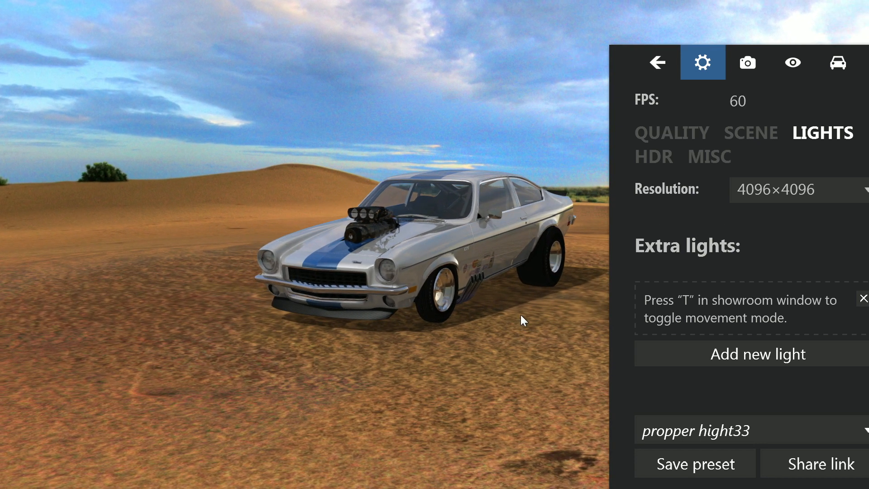
pyautogui.moveTo(624, 51); pyautogui.dragTo(581, 55)
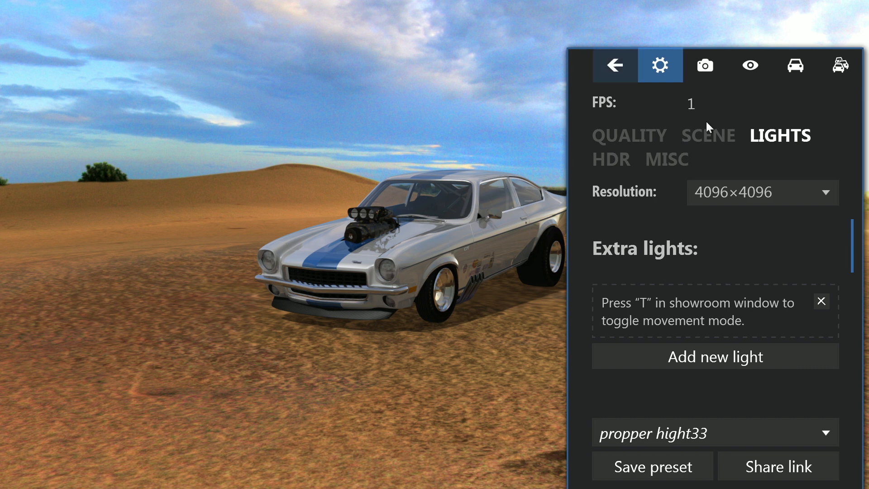
pyautogui.click(827, 189)
pyautogui.click(826, 189)
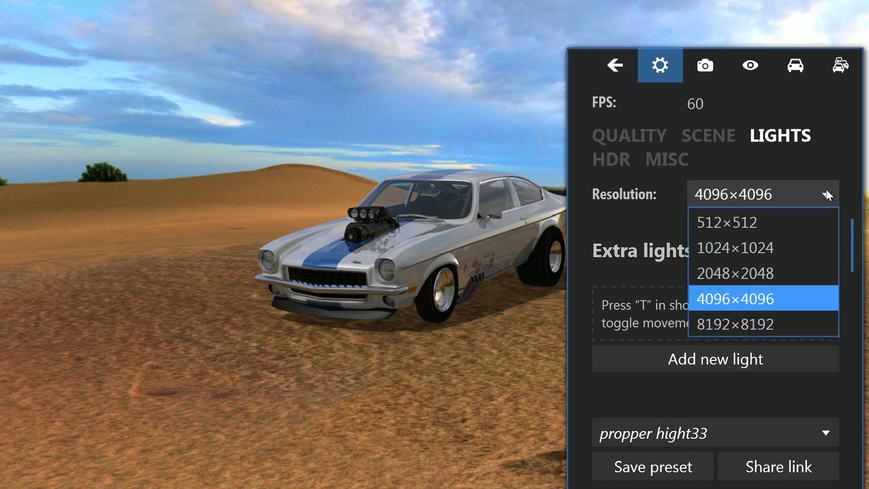
pyautogui.click(793, 322)
# Step: Inspect the car's rear and side up close, and make a close JPEG shot of its front in the desert scene
pyautogui.moveTo(411, 320); pyautogui.dragTo(421, 316)
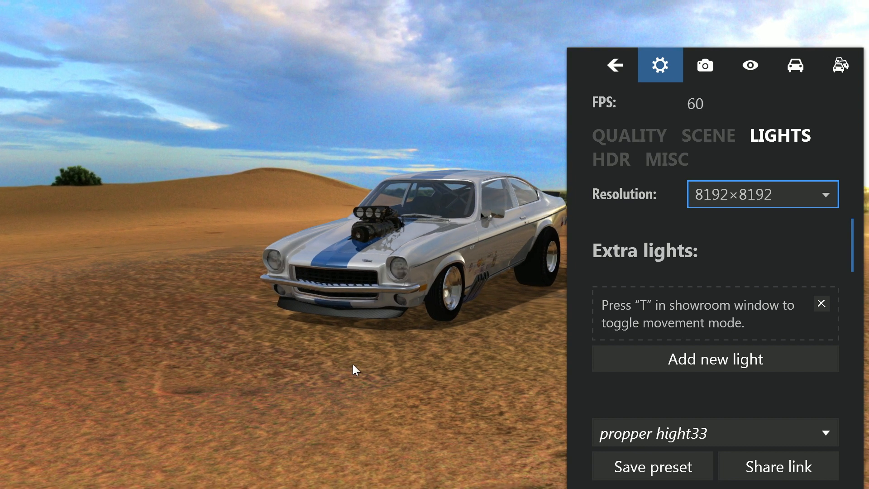
pyautogui.moveTo(457, 332); pyautogui.dragTo(0, 346)
pyautogui.moveTo(220, 305); pyautogui.dragTo(293, 330)
pyautogui.scroll(4, 342, 284)
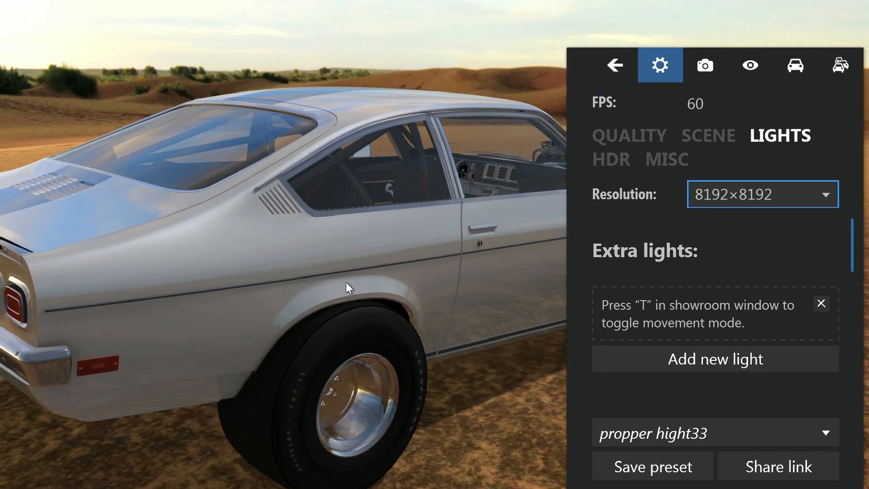
pyautogui.moveTo(368, 268); pyautogui.dragTo(233, 261)
pyautogui.moveTo(95, 253); pyautogui.dragTo(62, 246)
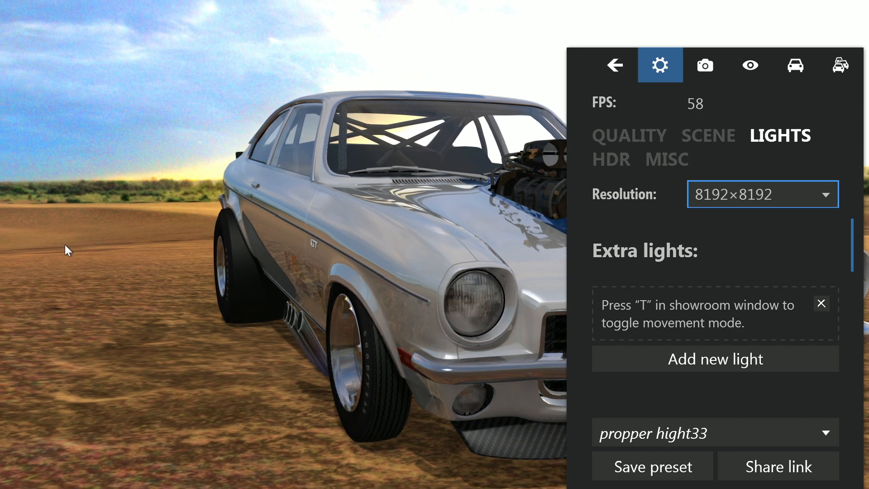
pyautogui.moveTo(89, 243); pyautogui.dragTo(126, 240)
pyautogui.moveTo(374, 259)
pyautogui.mouseDown()
pyautogui.moveTo(364, 258)
pyautogui.moveTo(373, 260)
pyautogui.mouseUp()
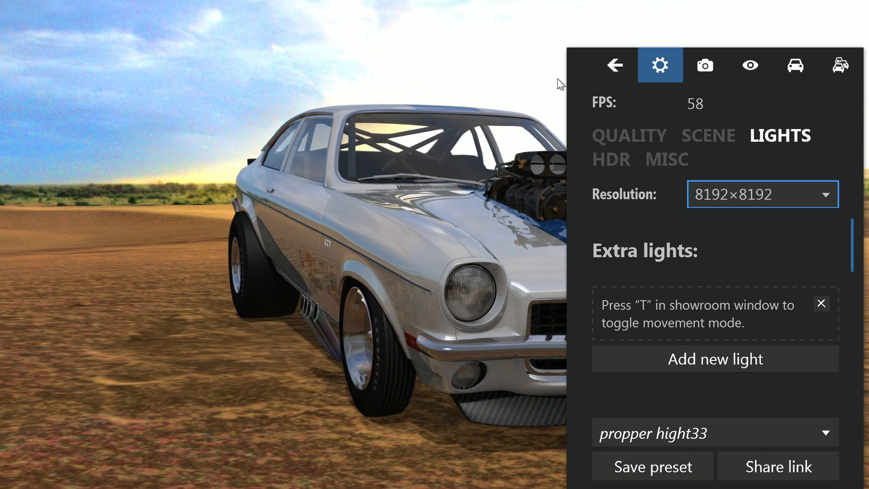
pyautogui.moveTo(575, 59); pyautogui.dragTo(31, 36)
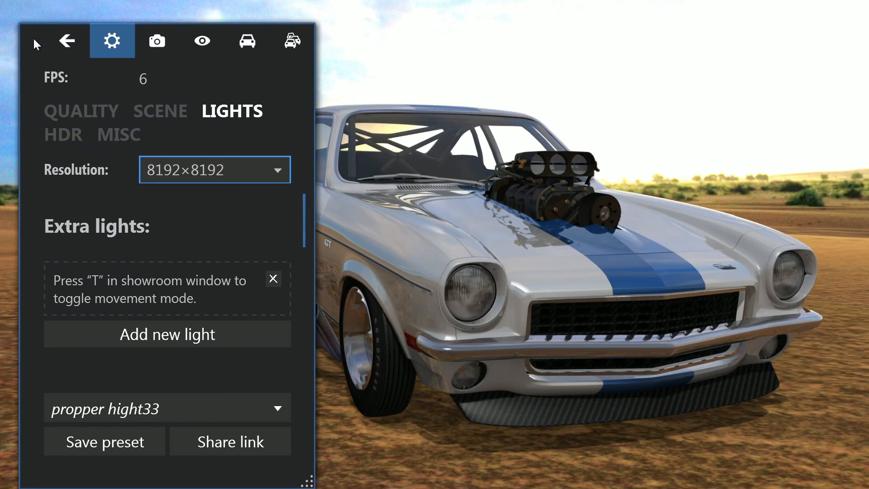
pyautogui.click(162, 43)
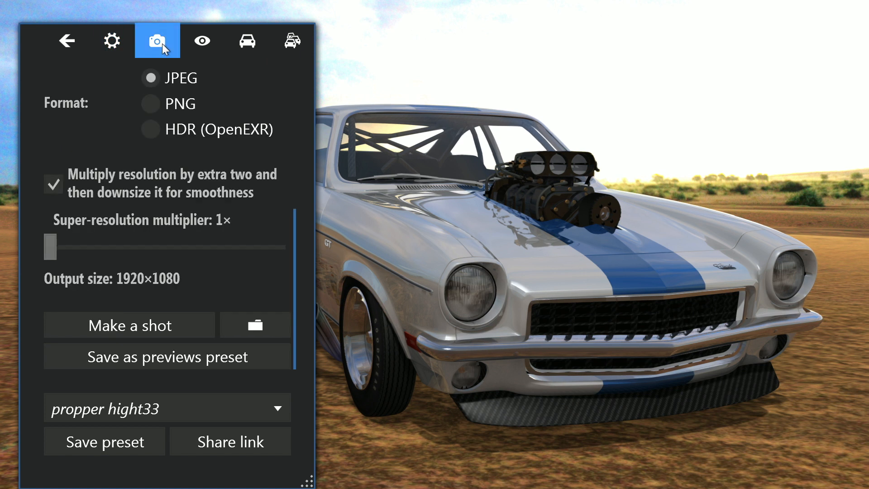
pyautogui.click(116, 327)
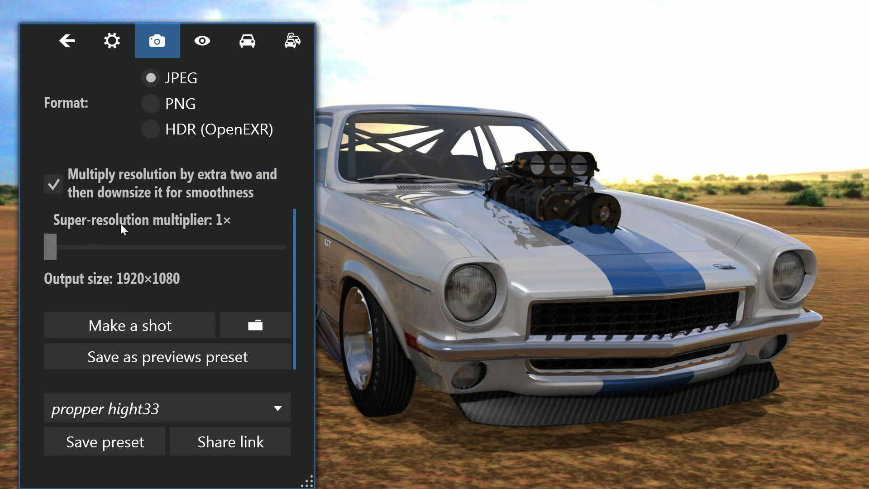
# Step: Try a super-resolution multiplier of 2× for the shots and set it back to 1×
pyautogui.moveTo(52, 254); pyautogui.dragTo(73, 256)
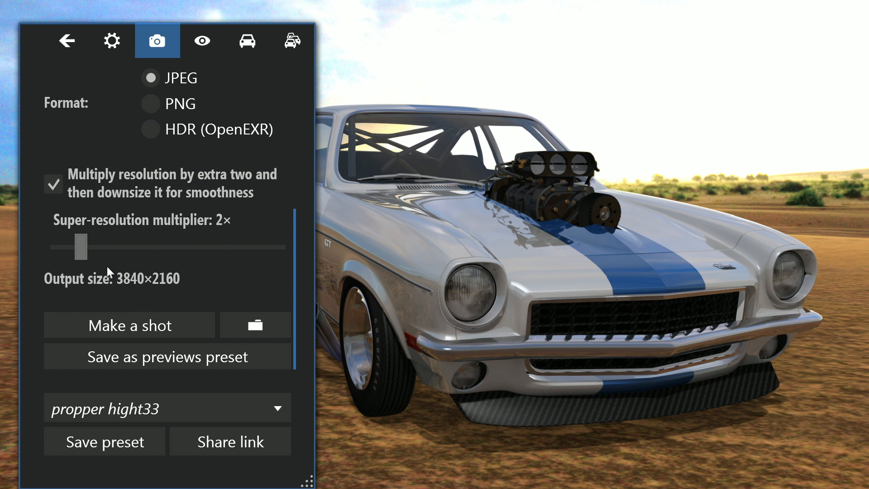
pyautogui.moveTo(78, 252); pyautogui.dragTo(56, 250)
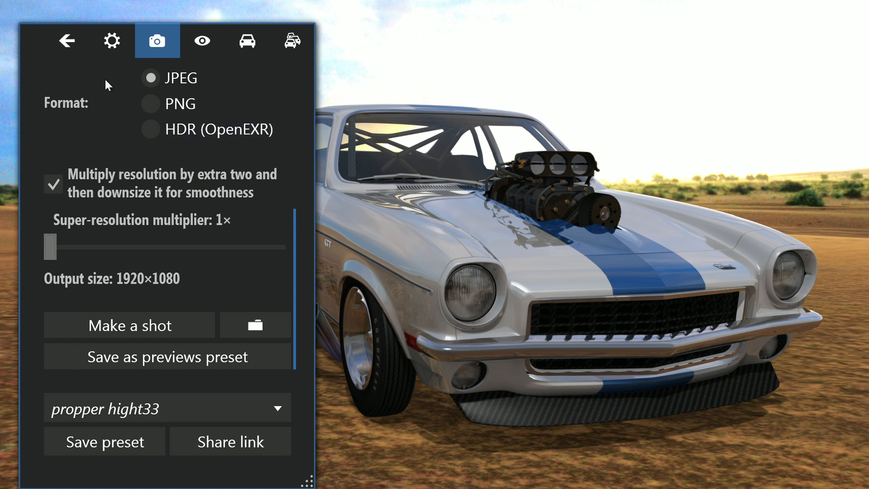
# Step: Set the lights' resolution to 4096×4096 and move the settings window off the car's front
pyautogui.click(113, 42)
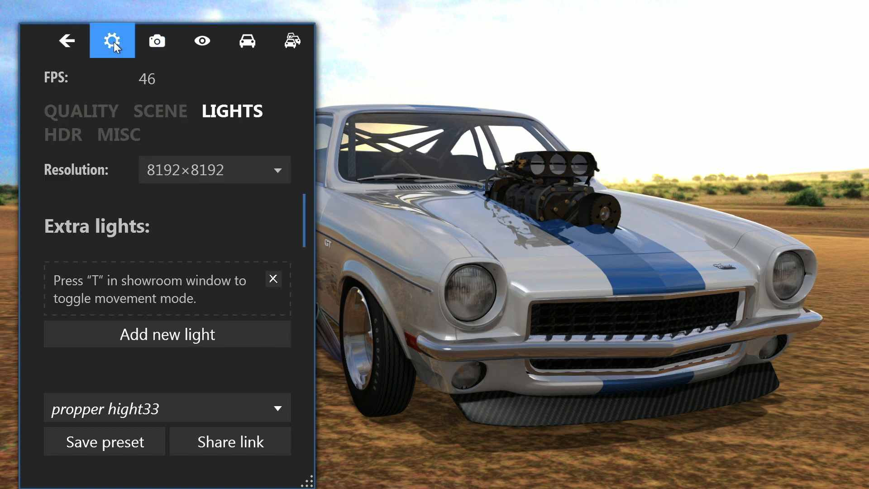
pyautogui.click(277, 170)
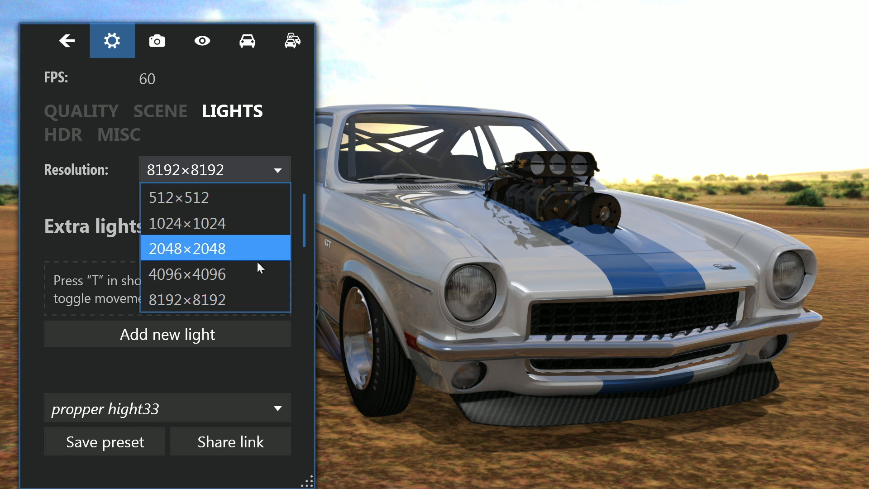
pyautogui.click(254, 274)
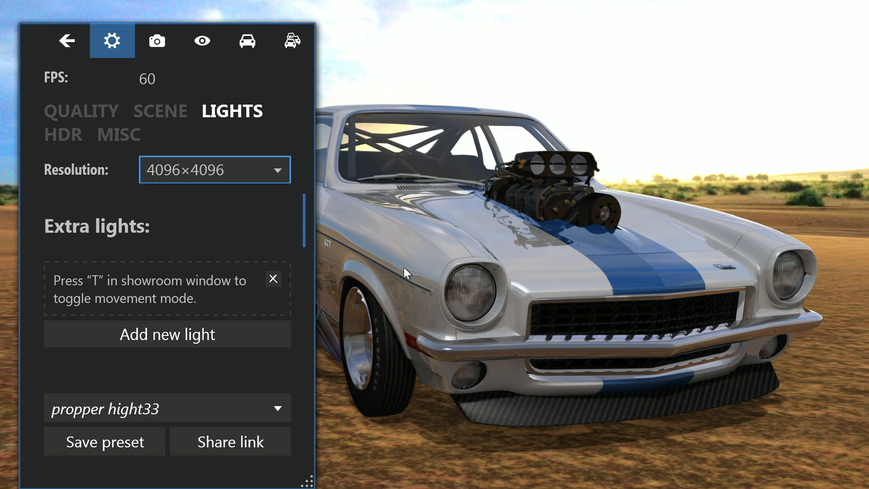
pyautogui.moveTo(528, 273); pyautogui.dragTo(460, 189)
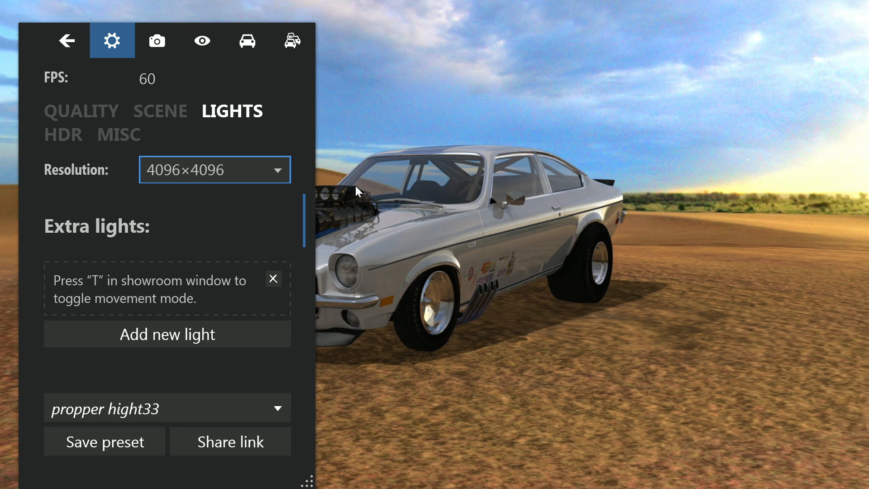
pyautogui.moveTo(30, 30); pyautogui.dragTo(612, 51)
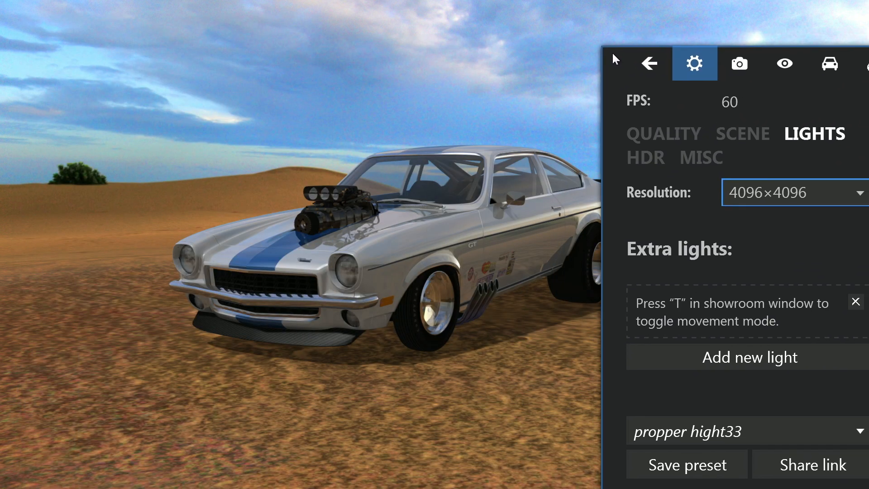
# Step: Show the miscellaneous render settings and move the settings window fully into view
pyautogui.moveTo(395, 289); pyautogui.dragTo(320, 281)
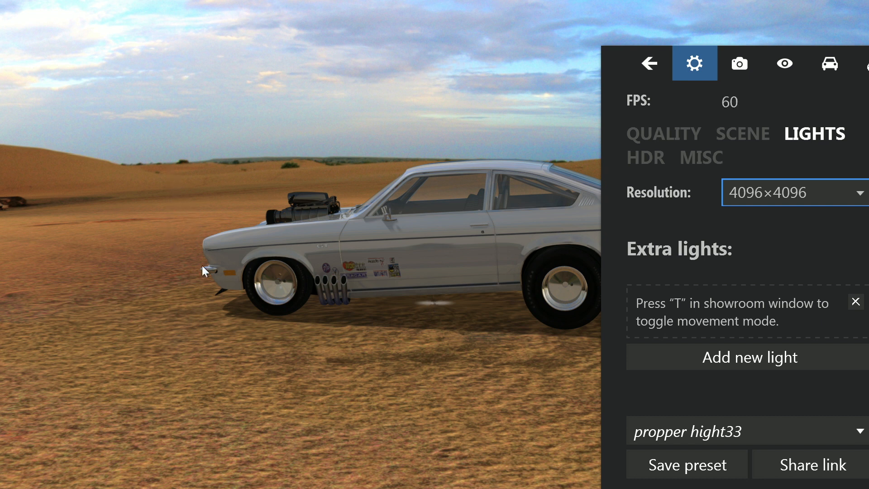
pyautogui.moveTo(340, 338); pyautogui.dragTo(355, 336)
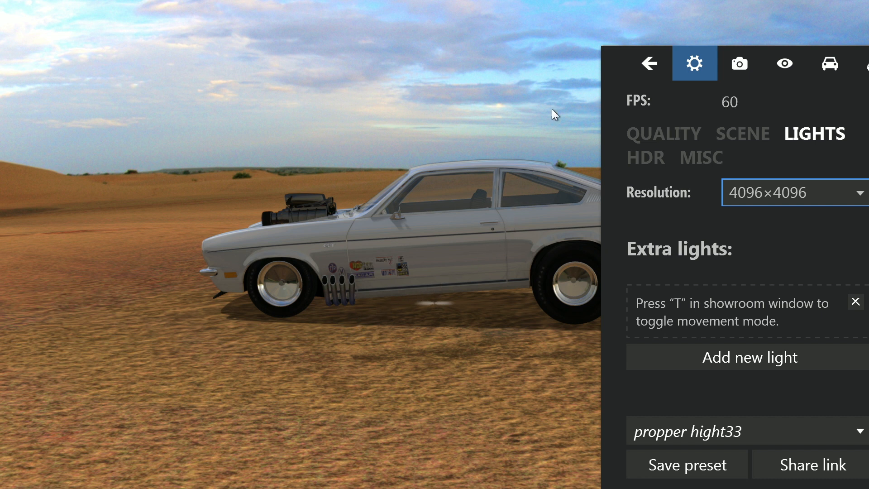
pyautogui.moveTo(622, 51)
pyautogui.mouseDown()
pyautogui.moveTo(534, 42)
pyautogui.moveTo(622, 50)
pyautogui.mouseUp()
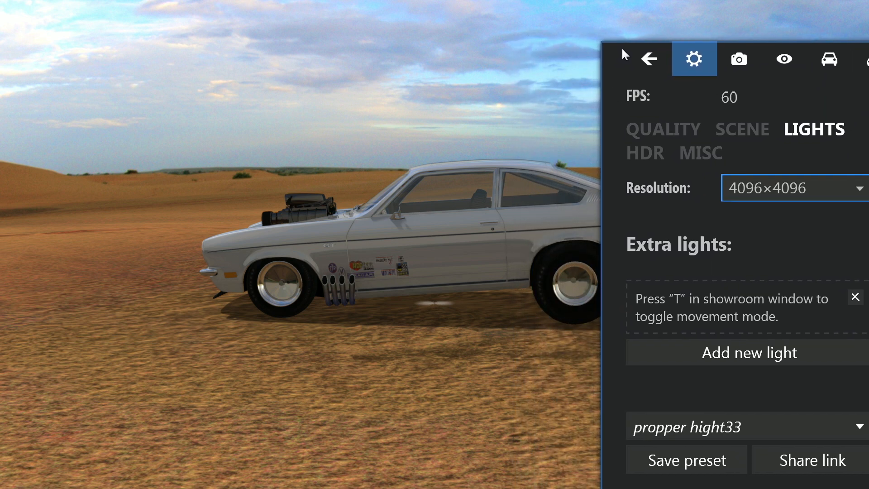
pyautogui.click(705, 156)
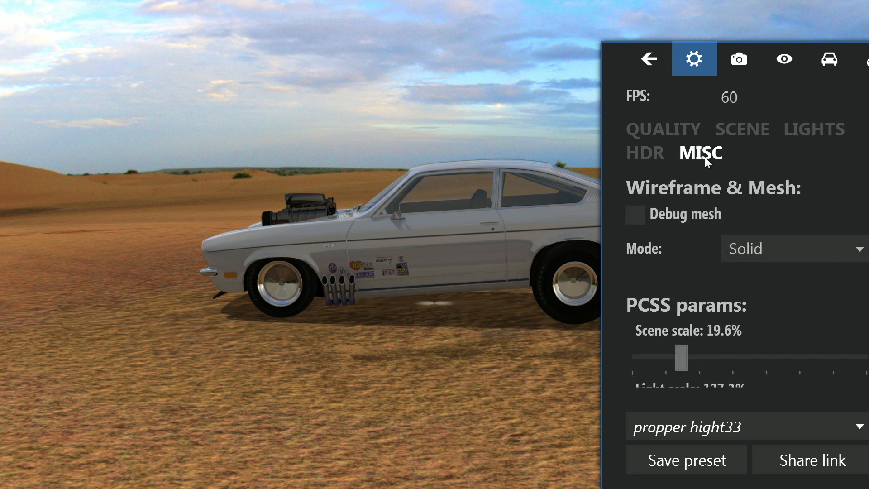
pyautogui.moveTo(611, 45); pyautogui.dragTo(498, 28)
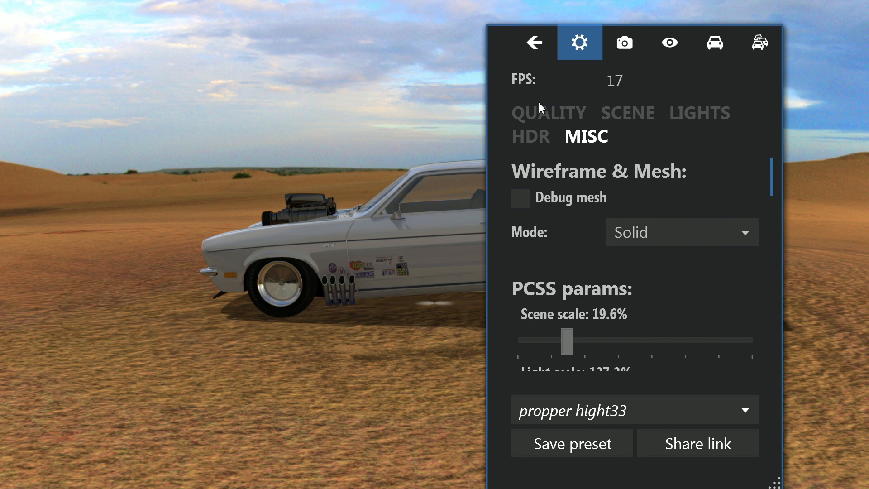
# Step: Try the Wireframe only and Combined display modes and set the mode back to Solid
pyautogui.click(746, 231)
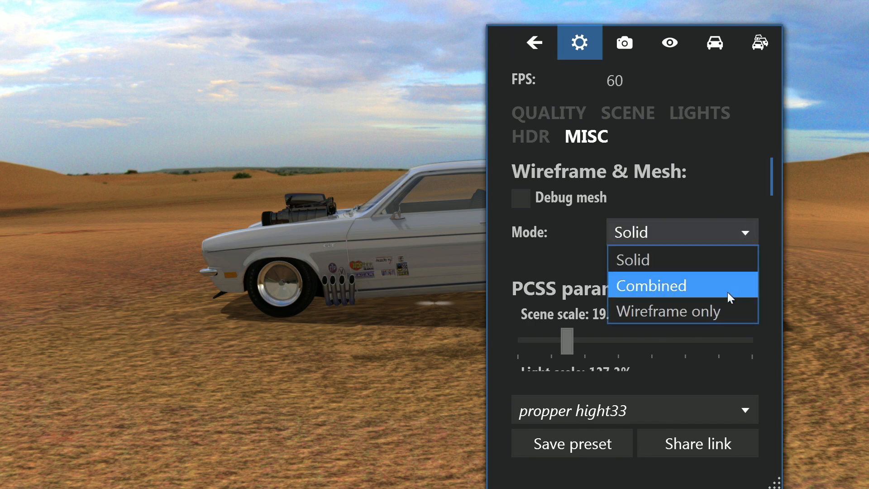
pyautogui.click(722, 311)
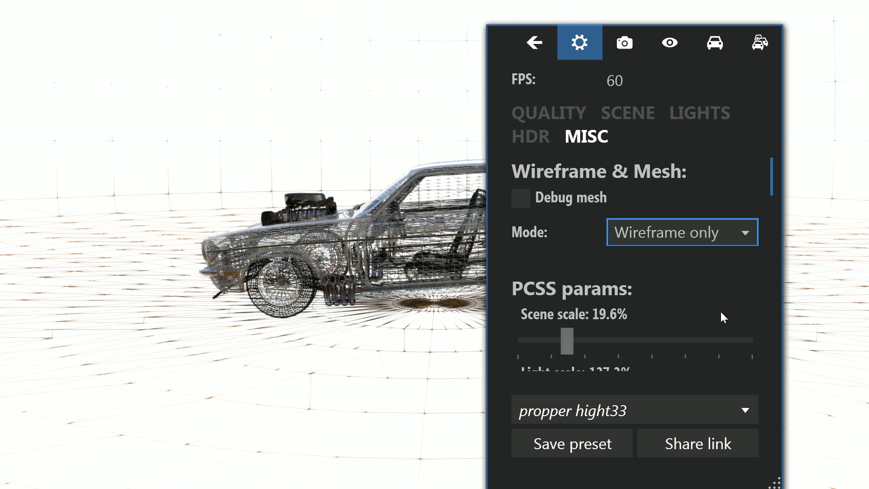
pyautogui.click(742, 235)
pyautogui.click(739, 285)
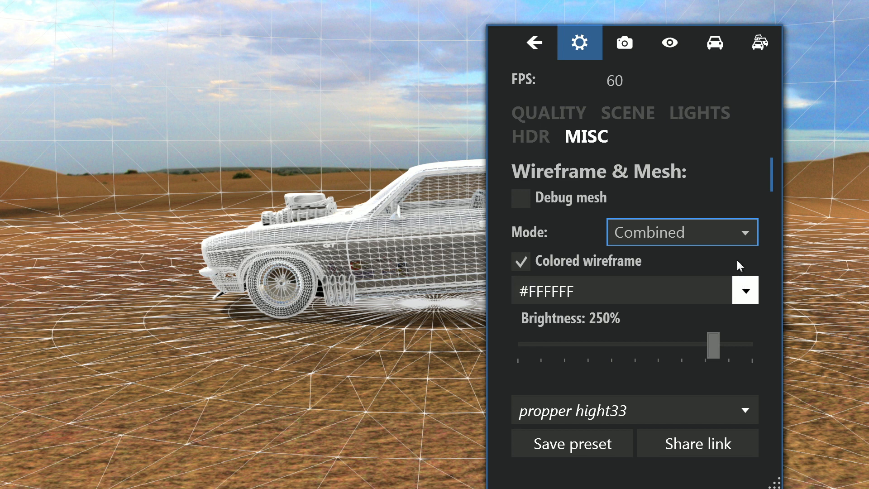
pyautogui.click(743, 234)
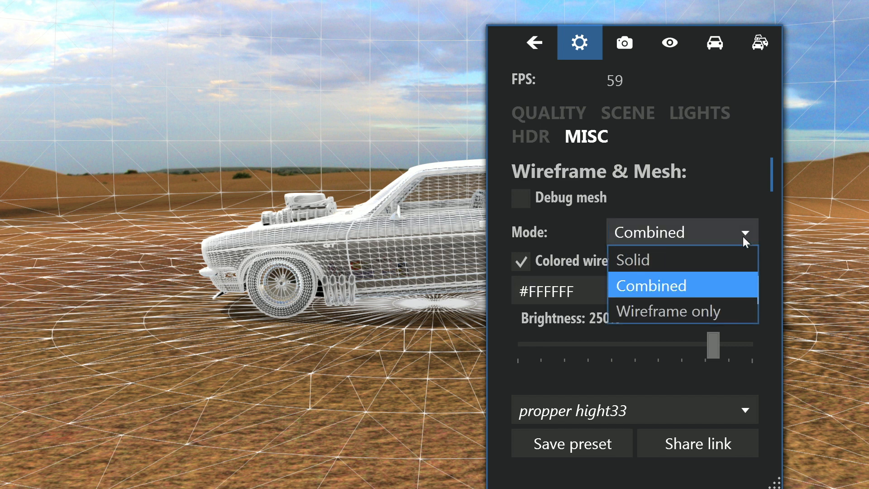
pyautogui.click(739, 260)
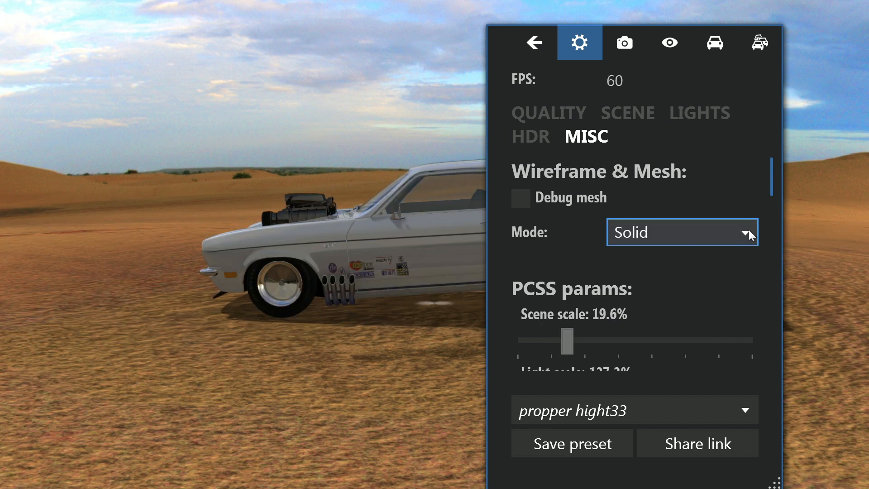
# Step: Set the PCSS scene scale to 19.9% and the light scale to 90.8%
pyautogui.moveTo(775, 176); pyautogui.dragTo(775, 189)
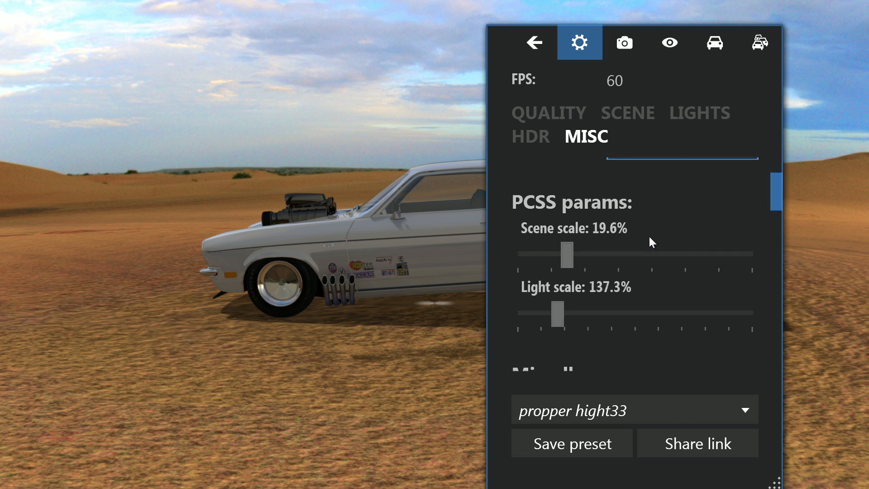
pyautogui.moveTo(570, 259)
pyautogui.mouseDown()
pyautogui.moveTo(700, 258)
pyautogui.moveTo(560, 263)
pyautogui.moveTo(571, 265)
pyautogui.mouseUp()
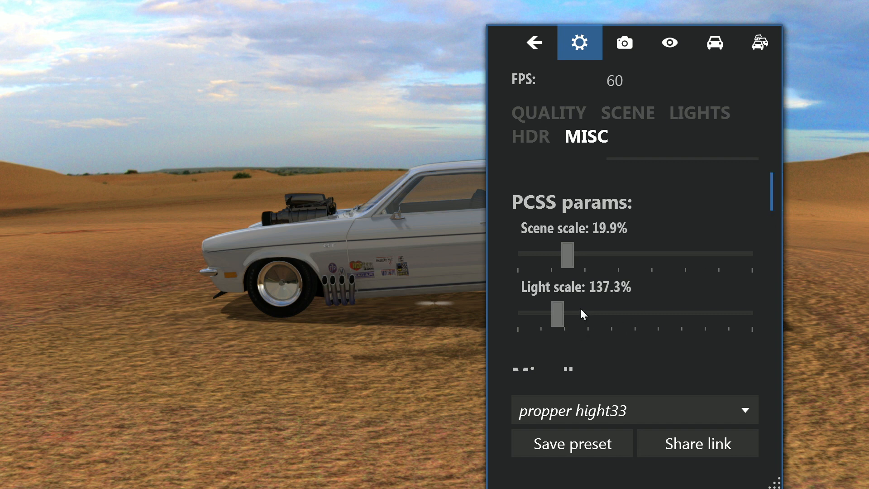
pyautogui.moveTo(560, 317); pyautogui.dragTo(542, 314)
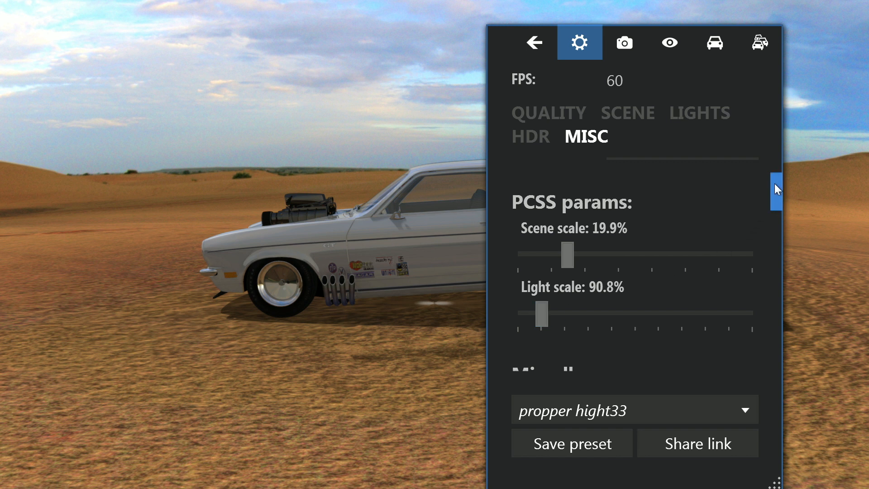
# Step: Set the depth-of-field focus plane to 2.04 m
pyautogui.moveTo(777, 181); pyautogui.dragTo(778, 219)
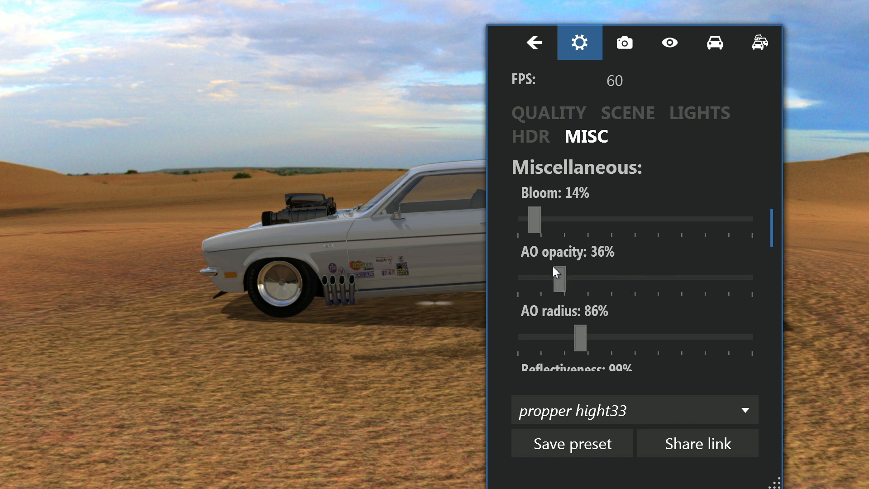
pyautogui.moveTo(772, 234); pyautogui.dragTo(773, 275)
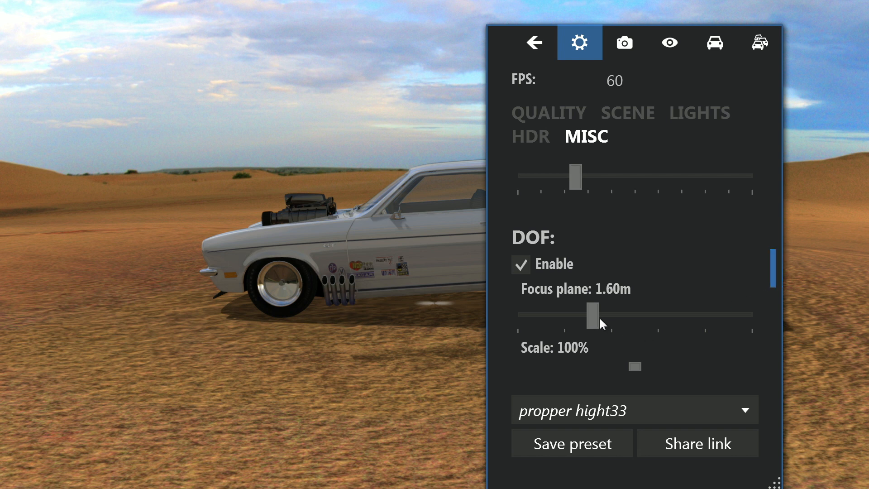
pyautogui.moveTo(594, 316); pyautogui.dragTo(616, 322)
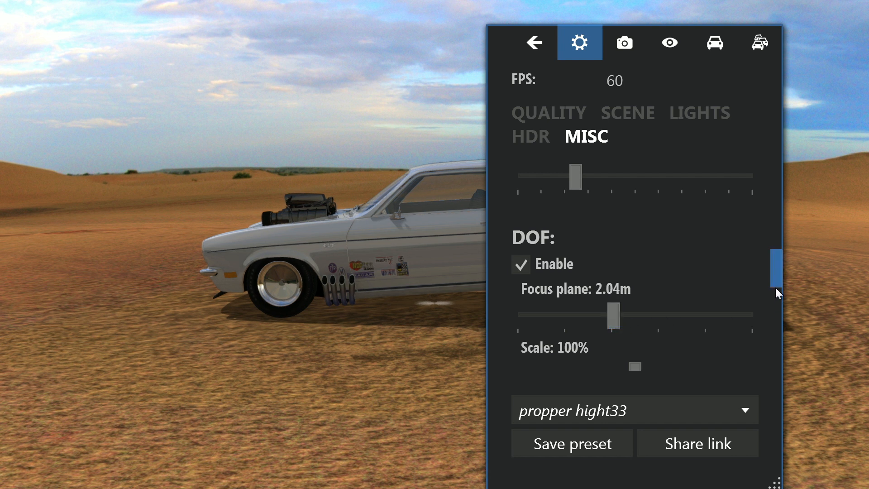
# Step: Try a depth-of-field scale of 23% and lower, and set it back to 100%
pyautogui.moveTo(776, 281); pyautogui.dragTo(776, 303)
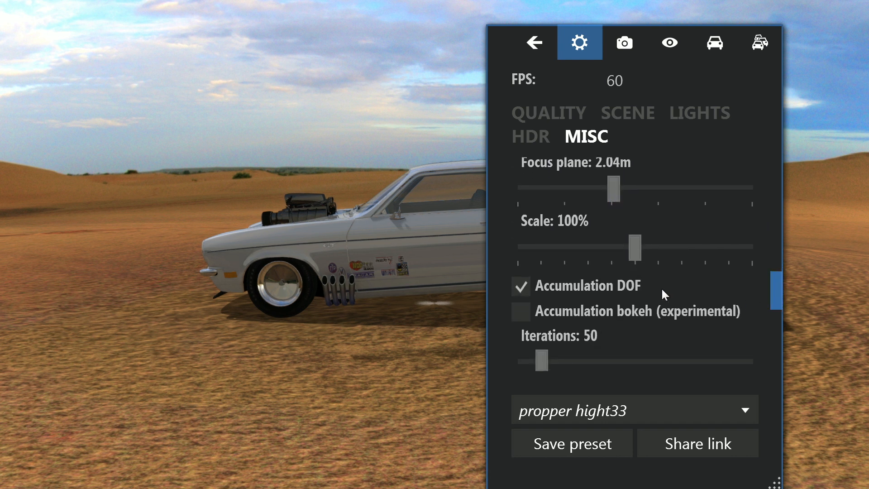
pyautogui.moveTo(636, 256); pyautogui.dragTo(549, 256)
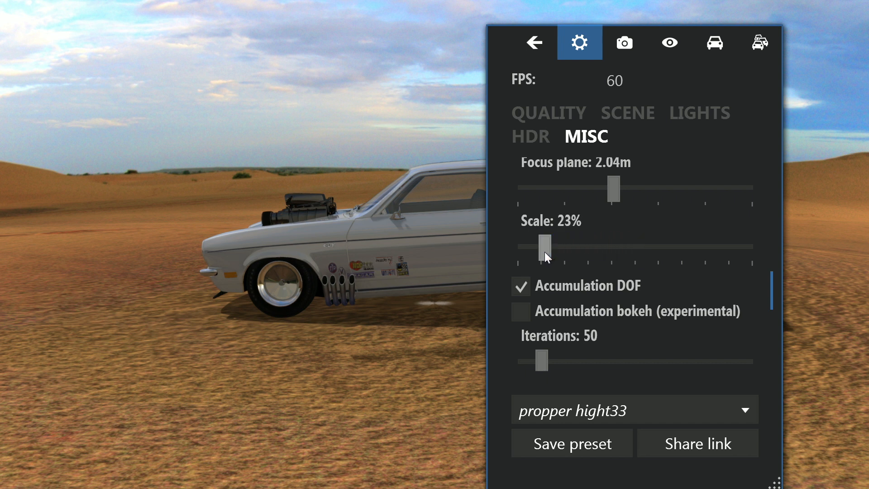
pyautogui.moveTo(545, 252); pyautogui.dragTo(534, 252)
pyautogui.moveTo(532, 254); pyautogui.dragTo(640, 252)
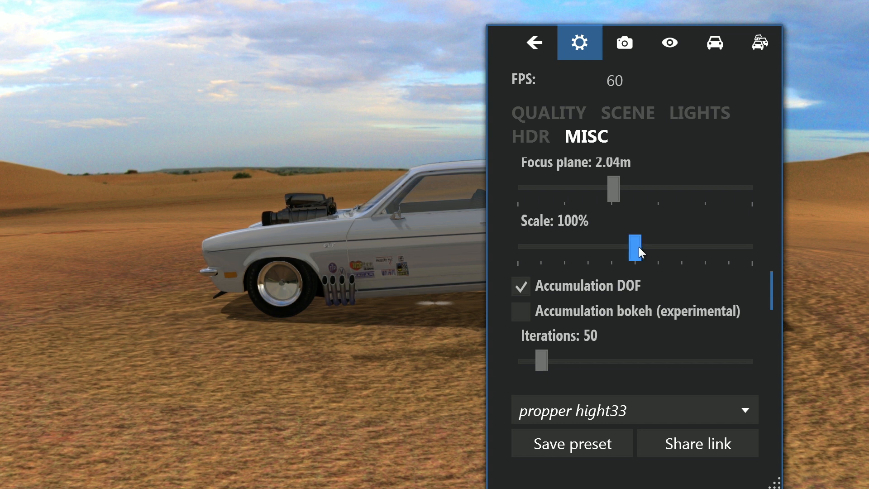
# Step: Set the depth-of-field aperture size to 0.6 cm
pyautogui.moveTo(772, 297); pyautogui.dragTo(772, 321)
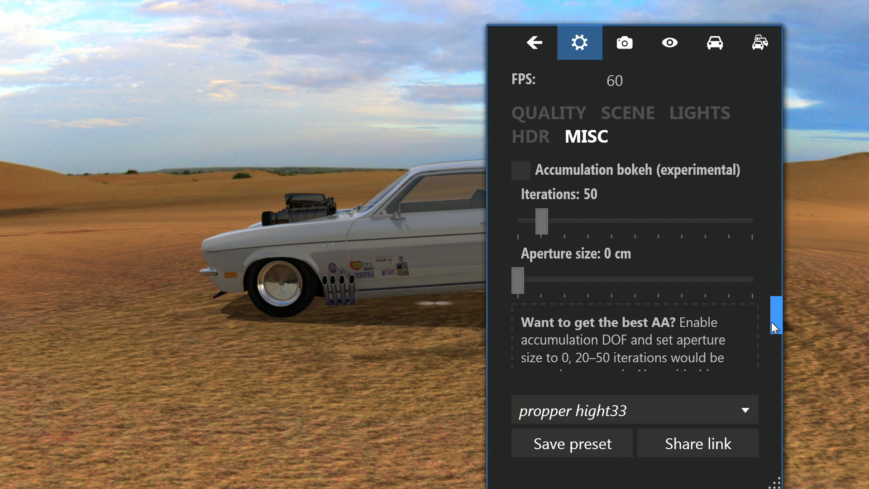
pyautogui.moveTo(520, 287); pyautogui.dragTo(586, 287)
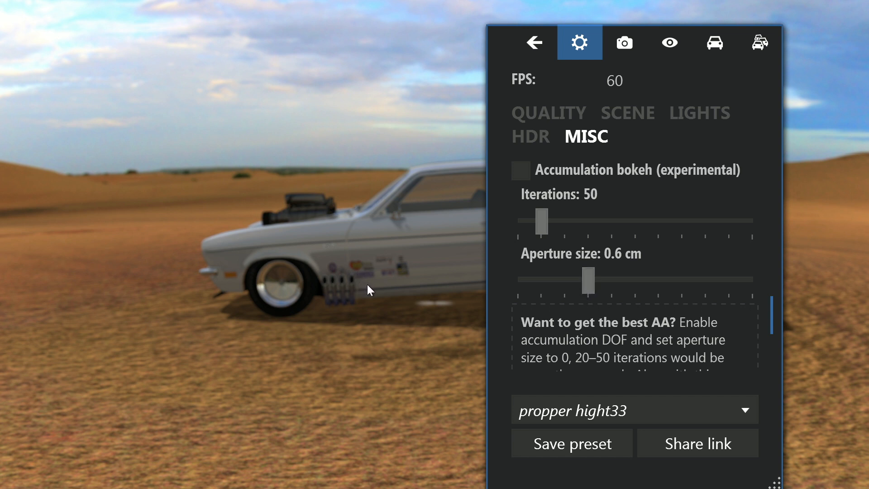
# Step: Examine the blur on the car's side decals, front wheel and front end up close
pyautogui.click(713, 53)
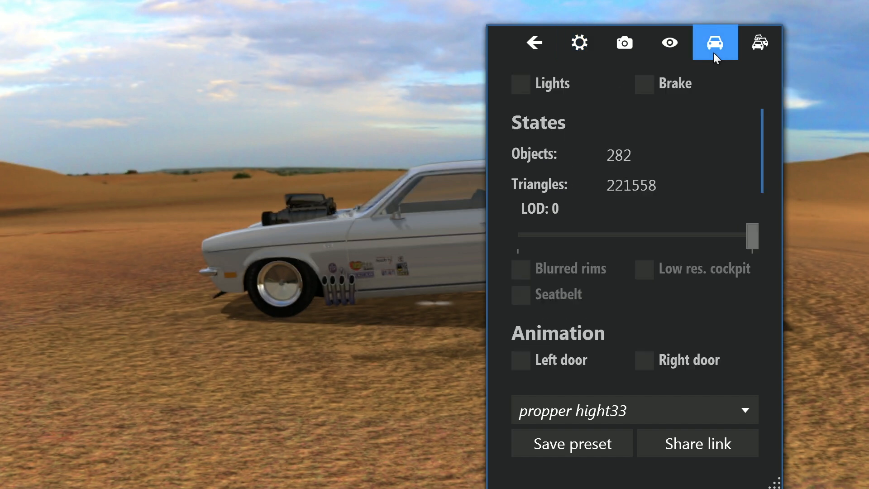
pyautogui.click(376, 278)
pyautogui.scroll(5, 375, 278)
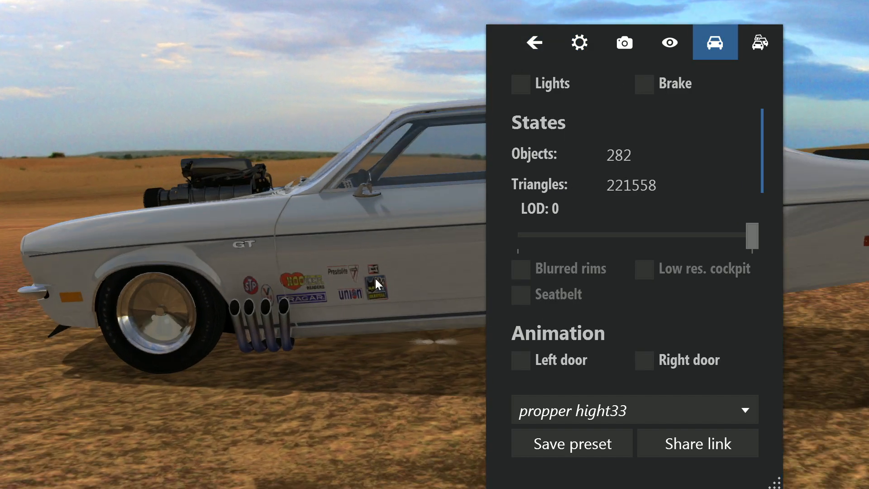
pyautogui.scroll(2, 369, 277)
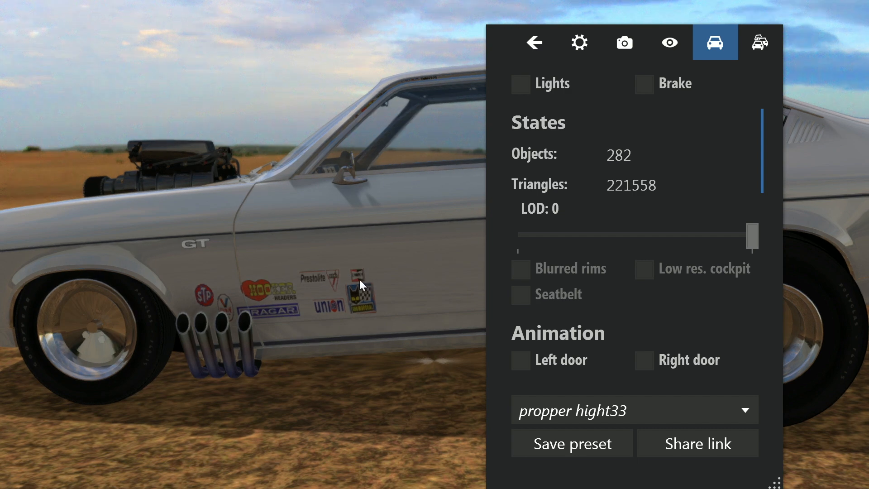
pyautogui.scroll(2, 360, 278)
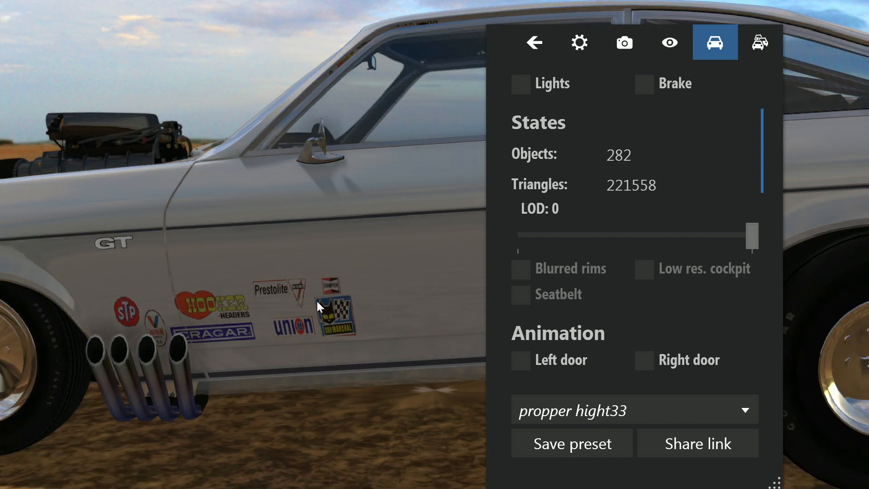
pyautogui.scroll(3, 320, 304)
pyautogui.scroll(-5, 422, 286)
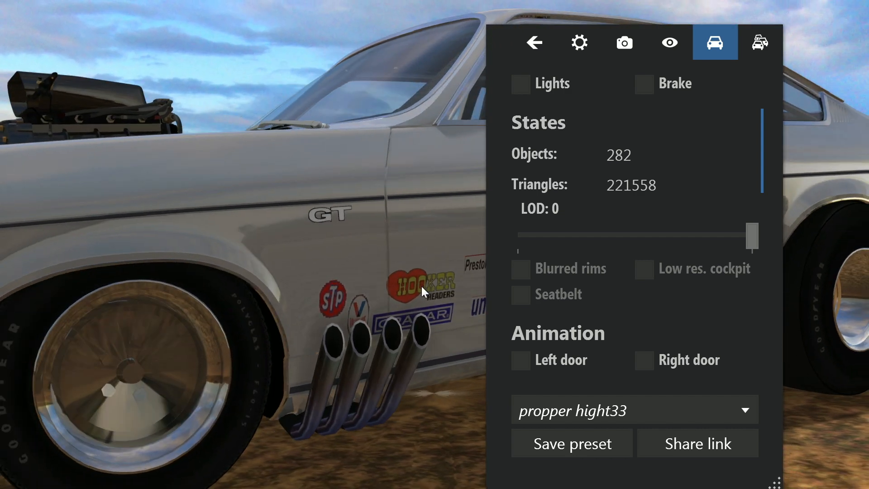
pyautogui.scroll(3, 321, 317)
pyautogui.moveTo(331, 319); pyautogui.dragTo(379, 319)
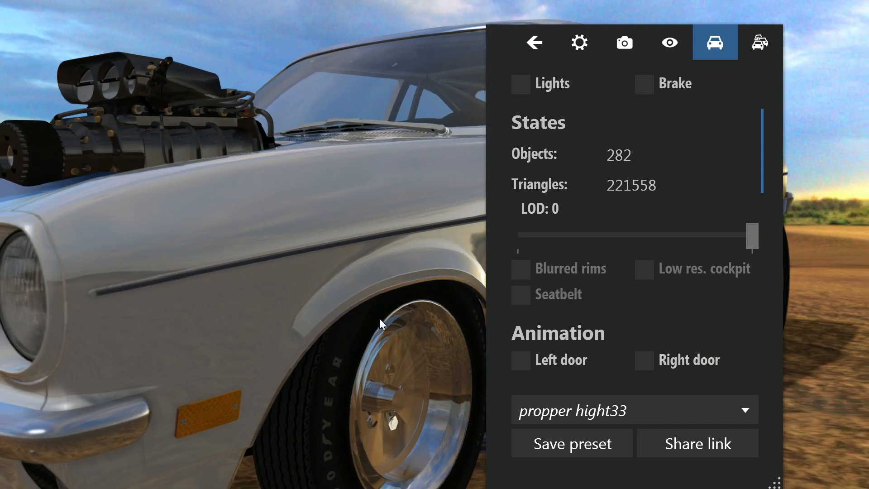
pyautogui.scroll(-1, 379, 318)
pyautogui.scroll(-2, 379, 319)
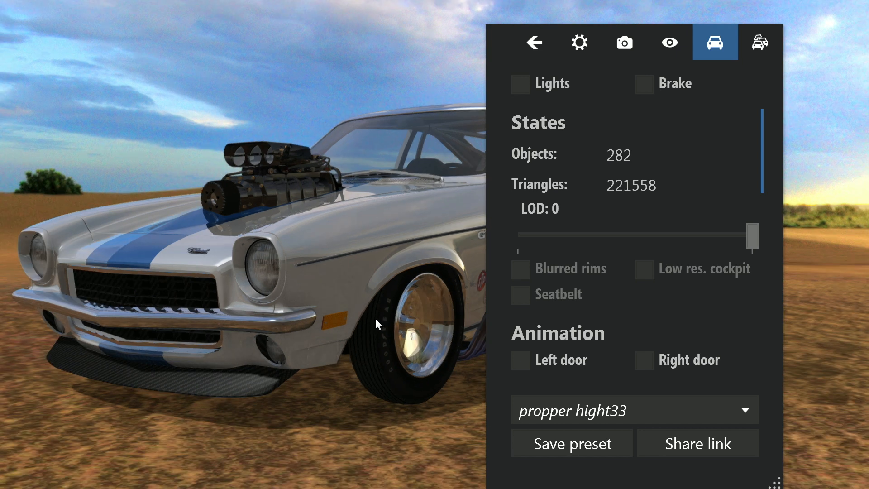
pyautogui.moveTo(363, 317); pyautogui.dragTo(372, 316)
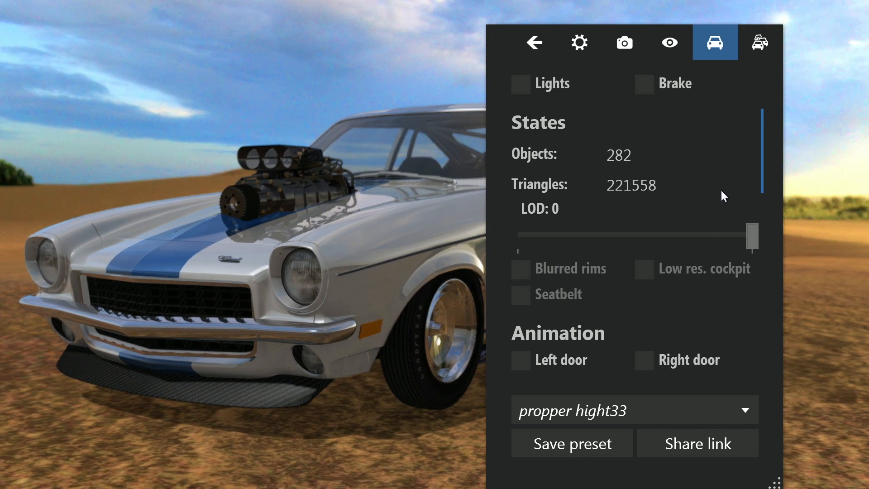
# Step: Set the depth-of-field aperture size back to 0 cm
pyautogui.click(574, 48)
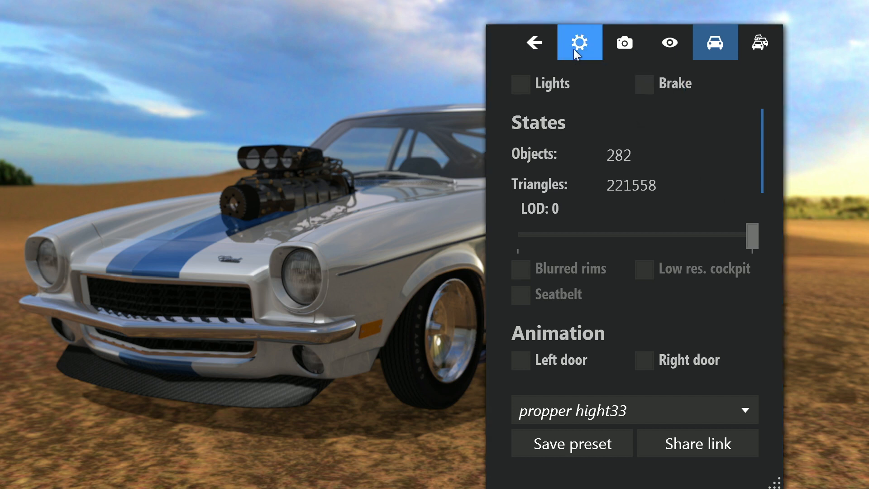
pyautogui.moveTo(586, 278); pyautogui.dragTo(520, 278)
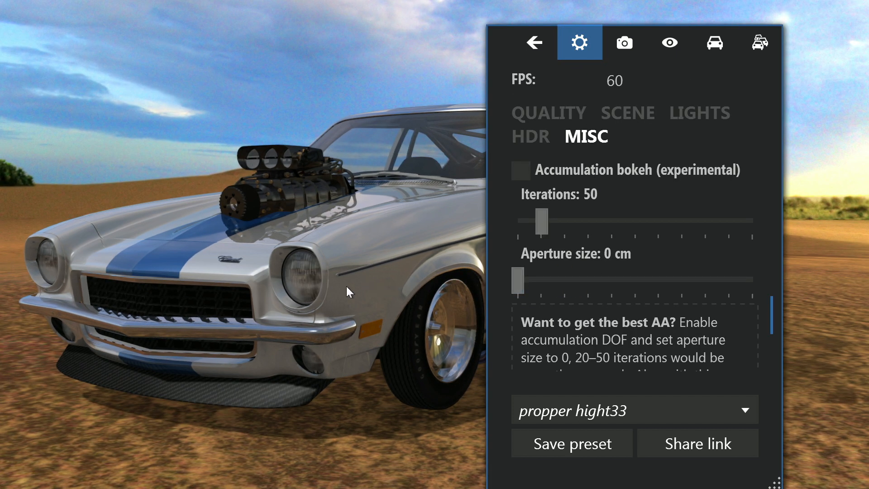
# Step: Switch the scene behind the car to the SR Mountain rally 2 preset
pyautogui.moveTo(318, 287); pyautogui.dragTo(294, 287)
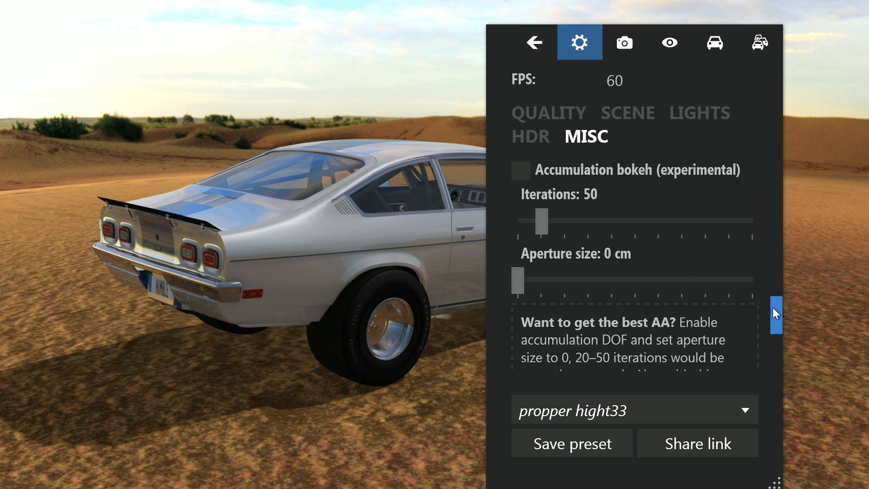
pyautogui.moveTo(772, 309); pyautogui.dragTo(783, 165)
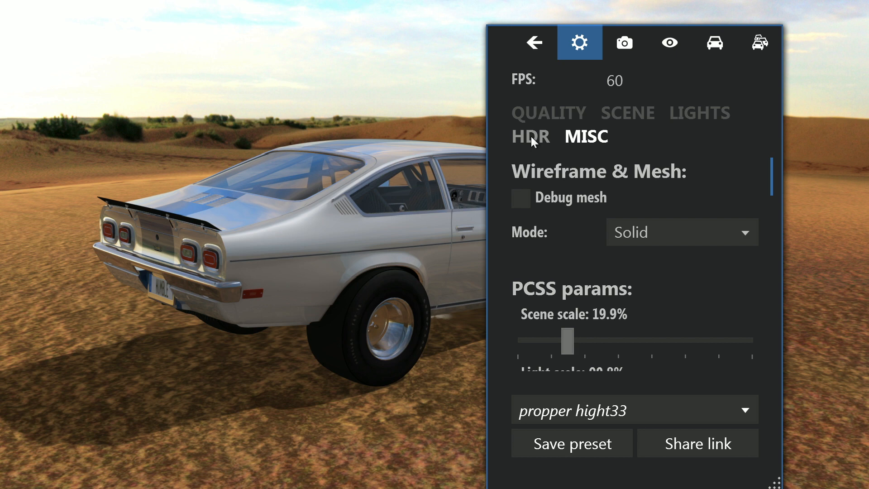
pyautogui.click(638, 114)
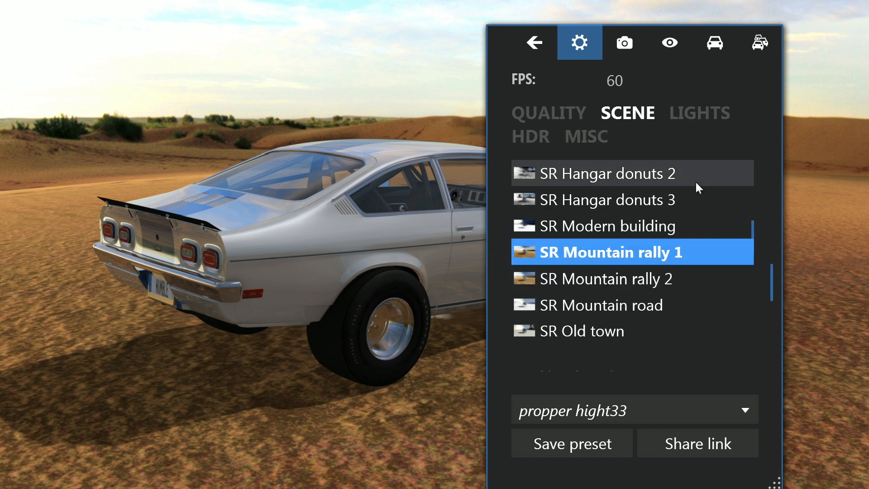
pyautogui.click(616, 281)
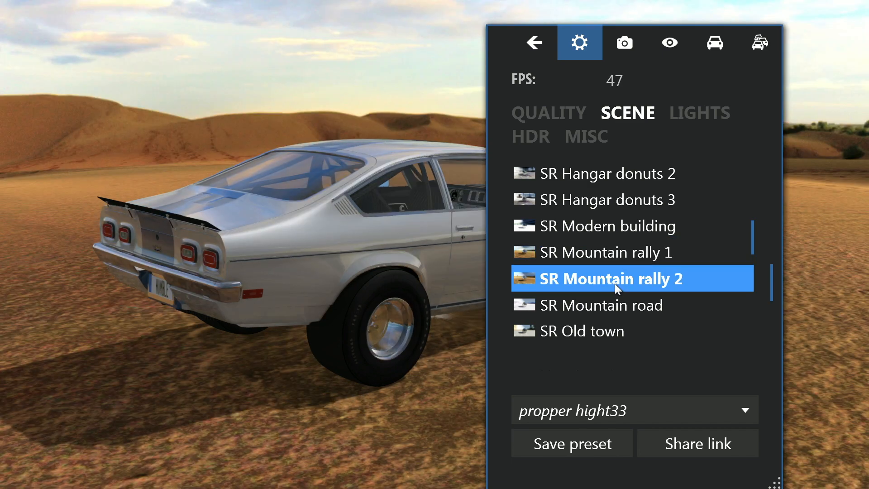
# Step: Switch the scene behind the car to the SR Old town preset
pyautogui.moveTo(281, 257); pyautogui.dragTo(675, 250)
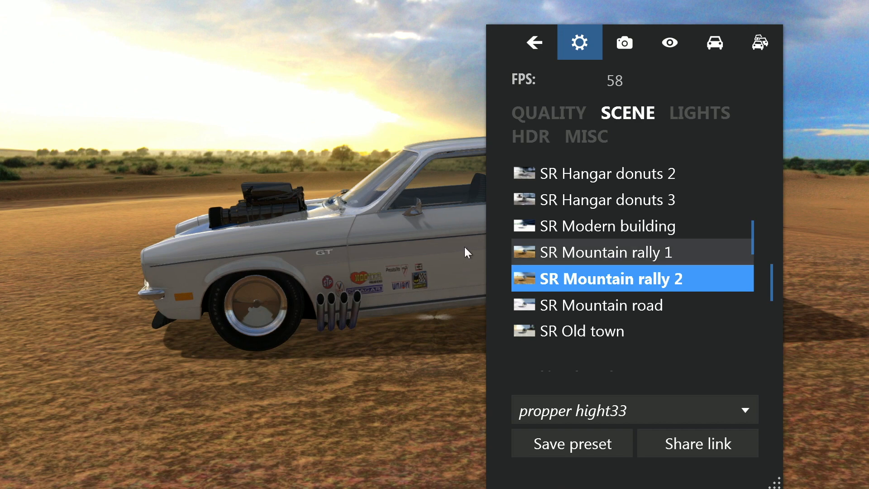
pyautogui.moveTo(228, 248); pyautogui.dragTo(330, 241)
pyautogui.scroll(-2, 316, 236)
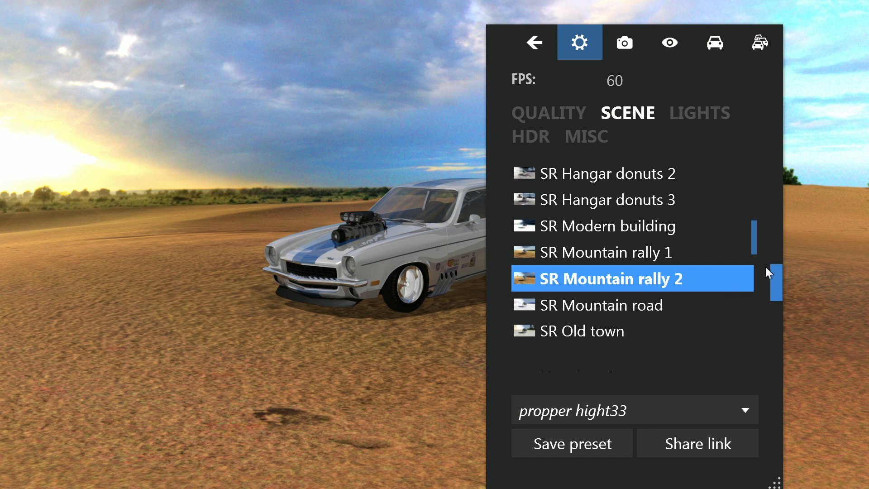
pyautogui.moveTo(755, 238); pyautogui.dragTo(757, 248)
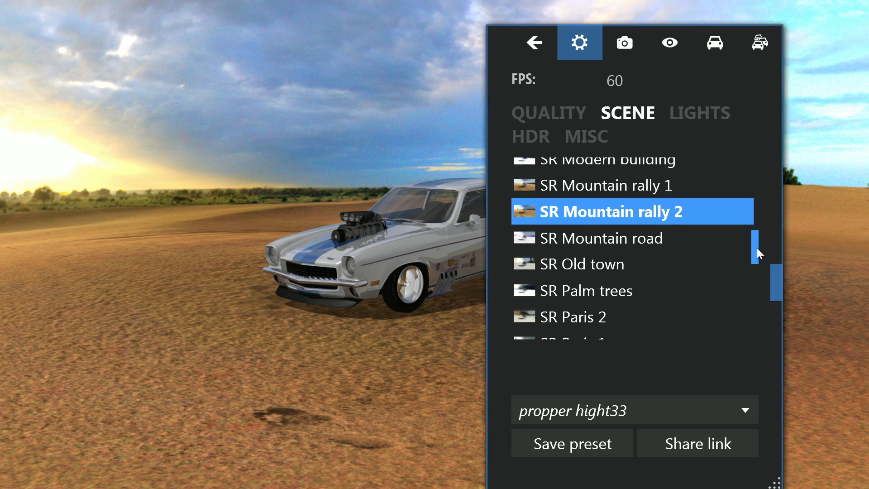
pyautogui.click(610, 266)
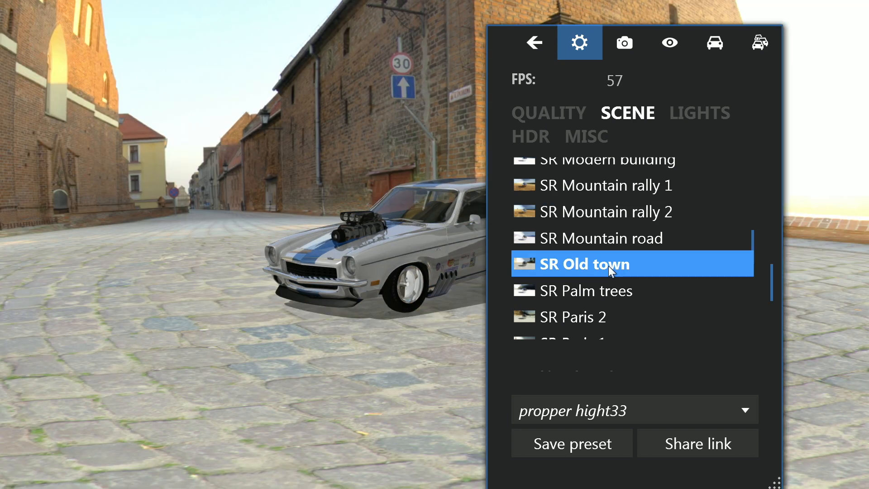
# Step: Examine the car's side and rear against the statue and brick buildings of the old town scene
pyautogui.moveTo(392, 278); pyautogui.dragTo(87, 284)
pyautogui.moveTo(263, 291); pyautogui.dragTo(1, 286)
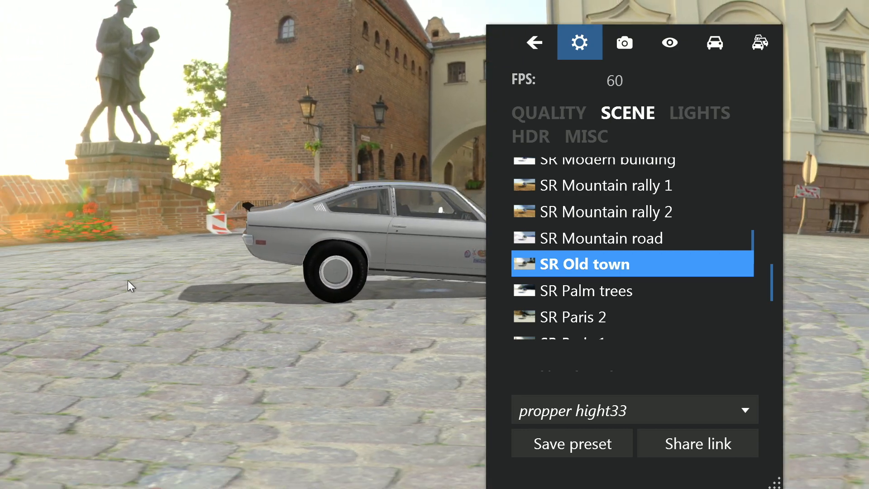
pyautogui.moveTo(128, 281); pyautogui.dragTo(104, 277)
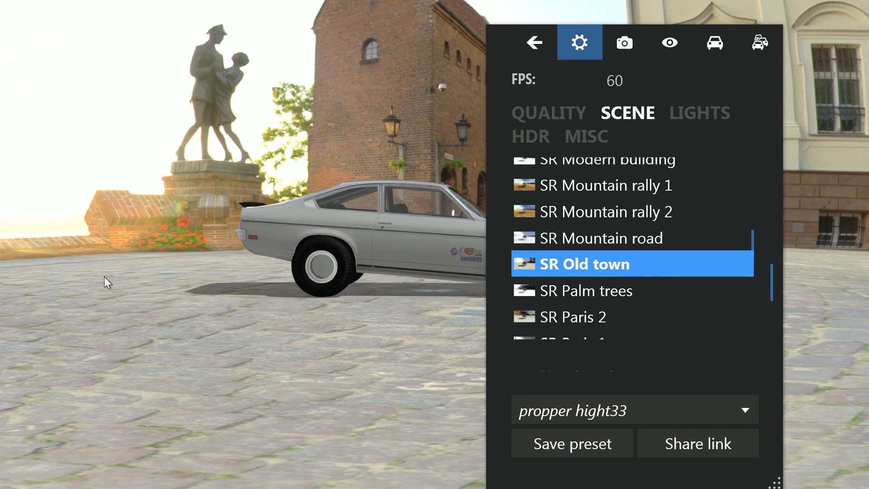
pyautogui.moveTo(202, 294); pyautogui.dragTo(177, 294)
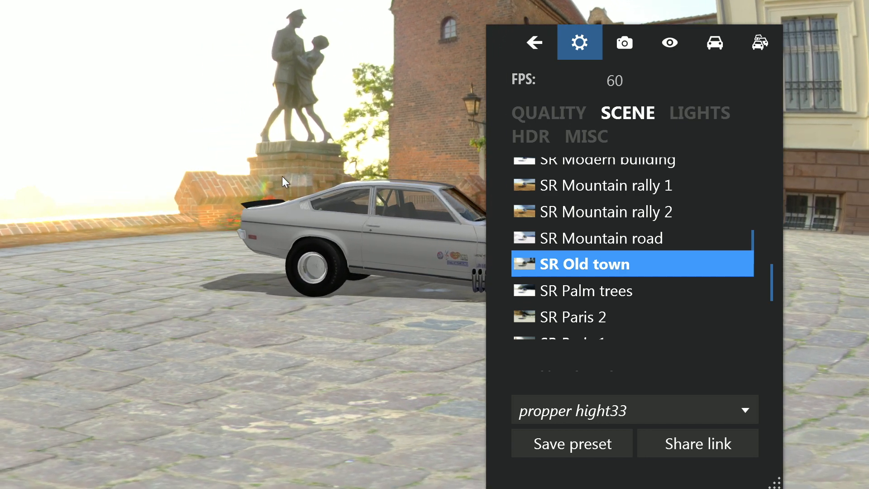
pyautogui.moveTo(321, 227); pyautogui.dragTo(351, 227)
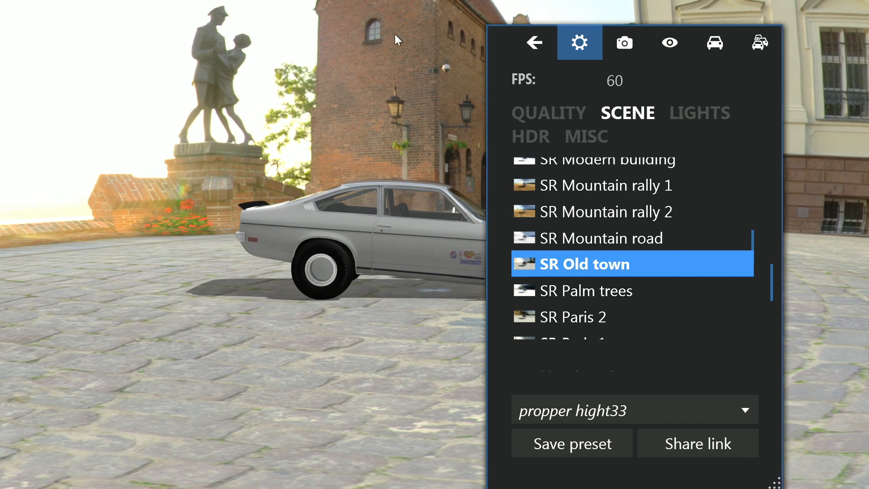
# Step: Move the settings window to the opposite side of the view so the car's front end is uncovered
pyautogui.moveTo(510, 29); pyautogui.dragTo(29, 21)
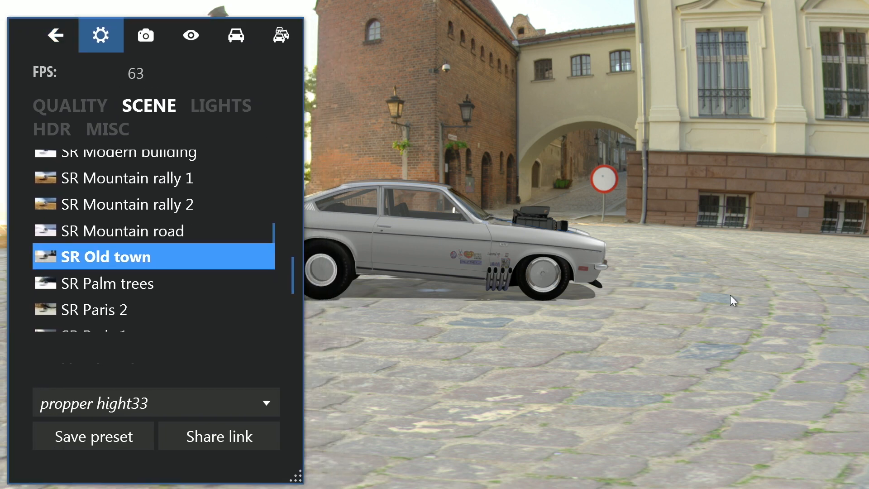
pyautogui.moveTo(732, 296); pyautogui.dragTo(680, 294)
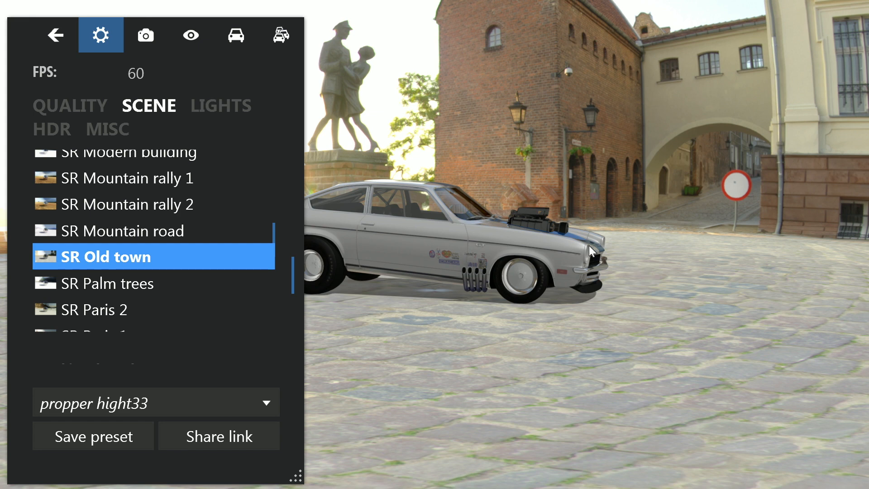
pyautogui.moveTo(636, 292); pyautogui.dragTo(602, 294)
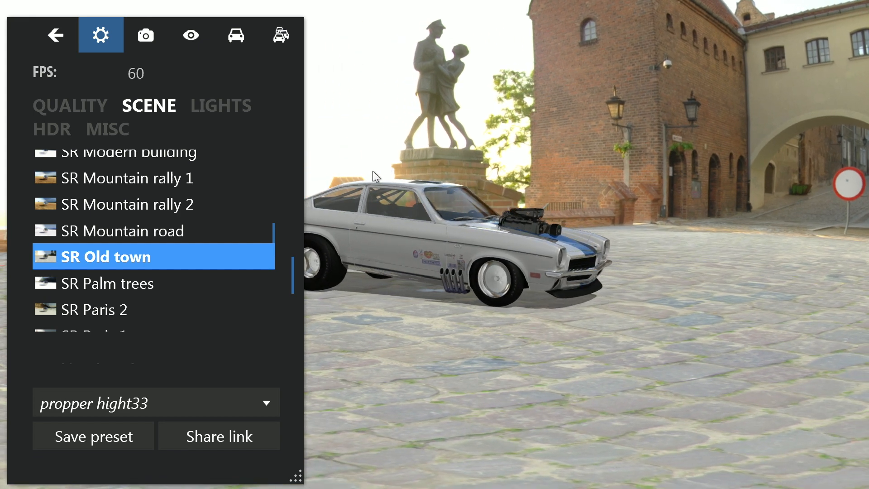
# Step: Review the light settings, including the extra lights, the car's lights, the showroom's lights and the main light
pyautogui.click(219, 103)
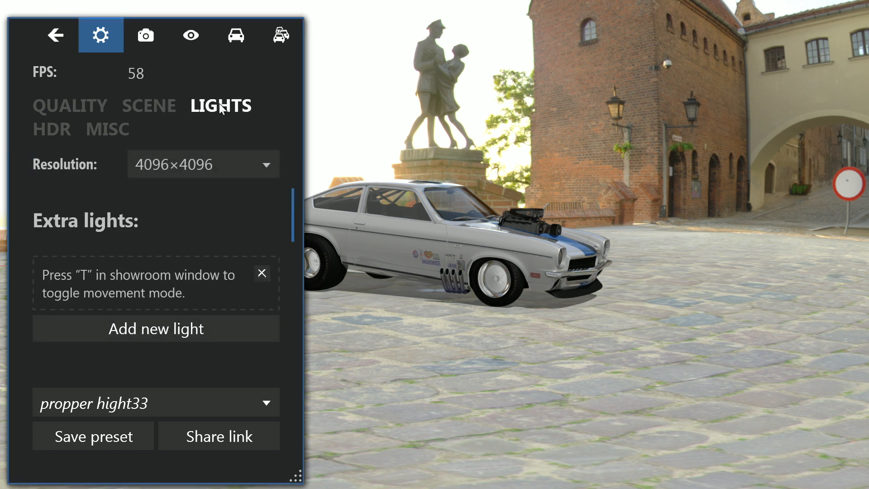
pyautogui.moveTo(295, 213); pyautogui.dragTo(294, 258)
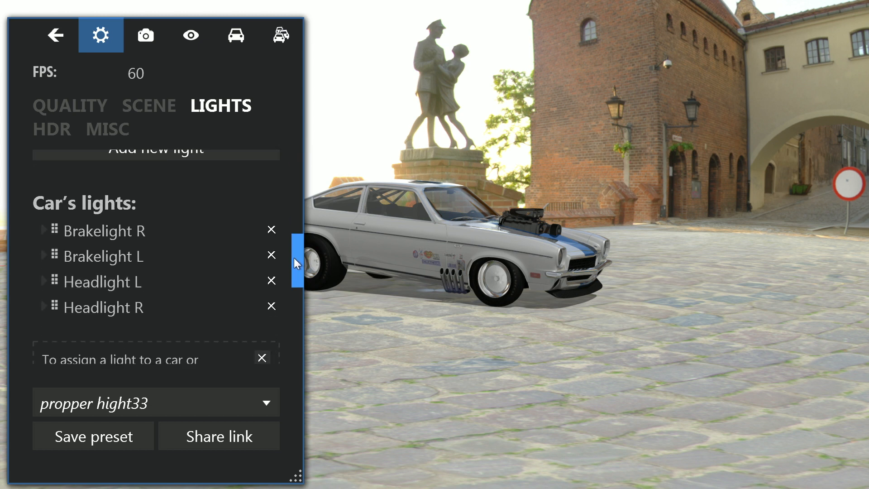
pyautogui.moveTo(294, 257); pyautogui.dragTo(297, 344)
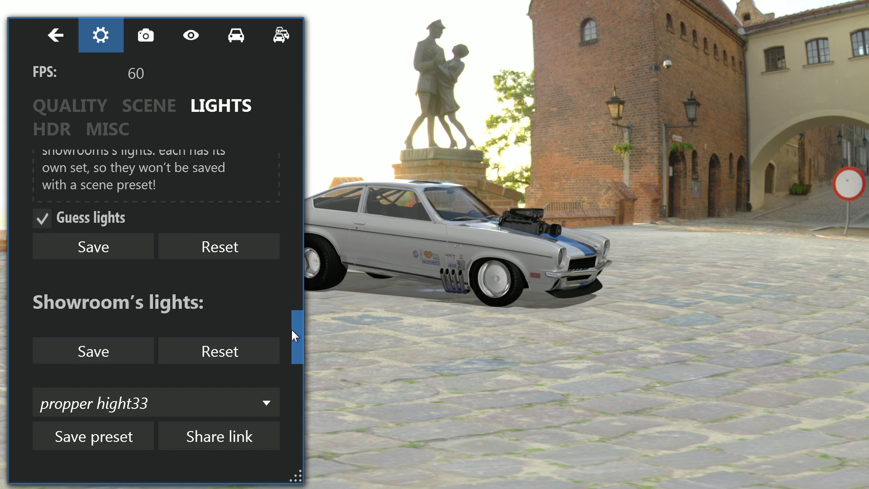
pyautogui.moveTo(293, 329); pyautogui.dragTo(335, 167)
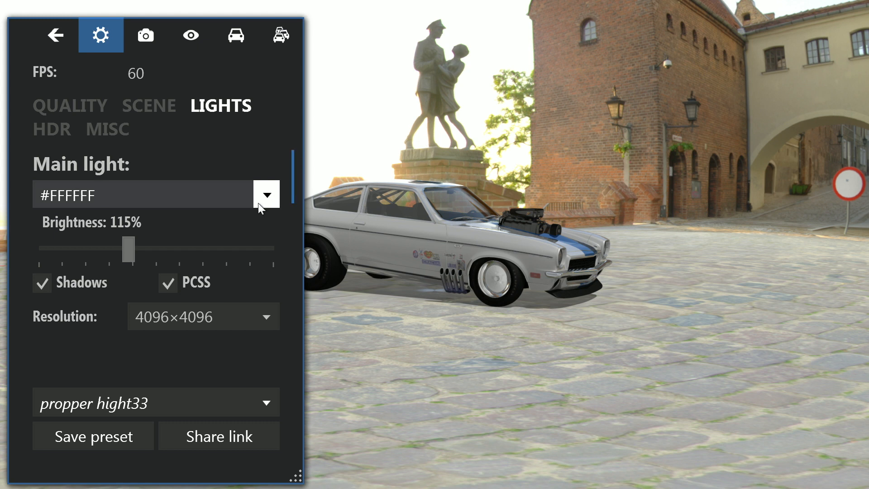
# Step: Set the main light's brightness to 54%
pyautogui.moveTo(127, 244); pyautogui.dragTo(84, 256)
pyautogui.click(265, 196)
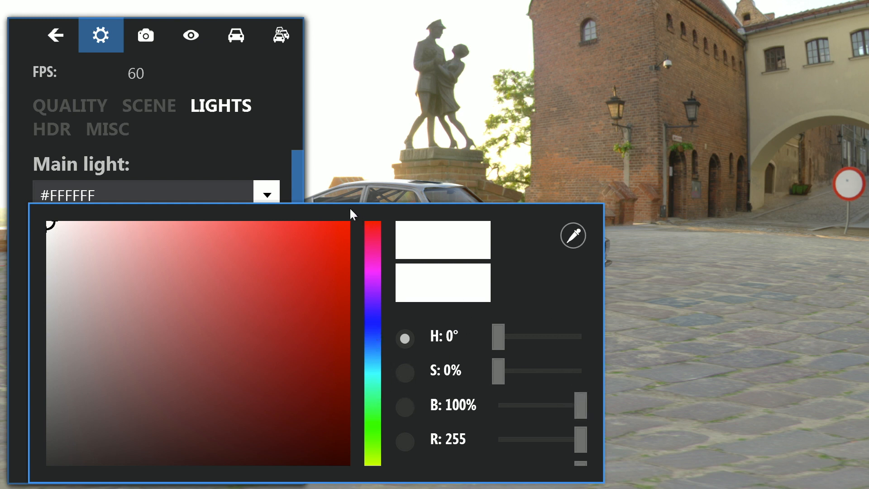
pyautogui.click(71, 196)
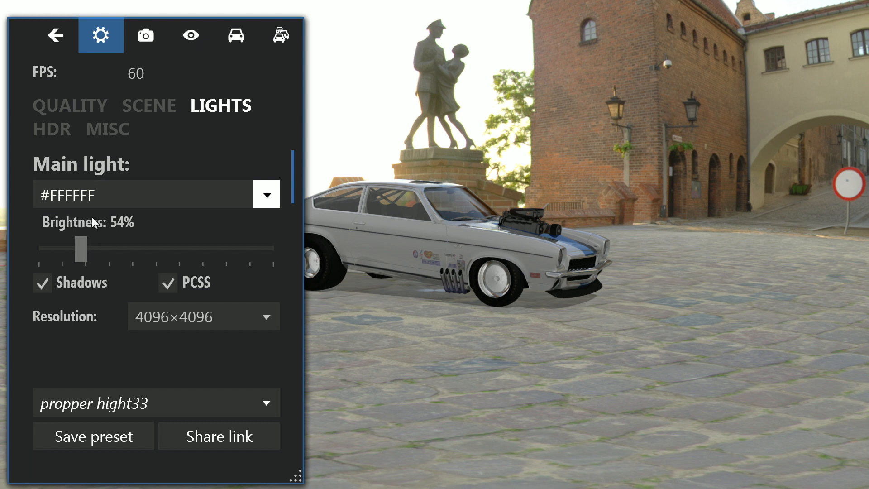
# Step: Change the main light's colour to the pale red #E89292
pyautogui.click(257, 199)
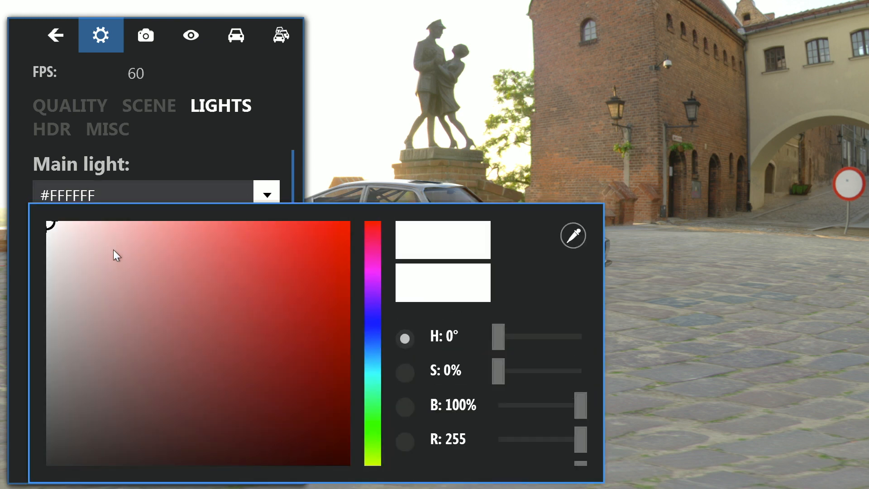
pyautogui.moveTo(51, 227); pyautogui.dragTo(158, 247)
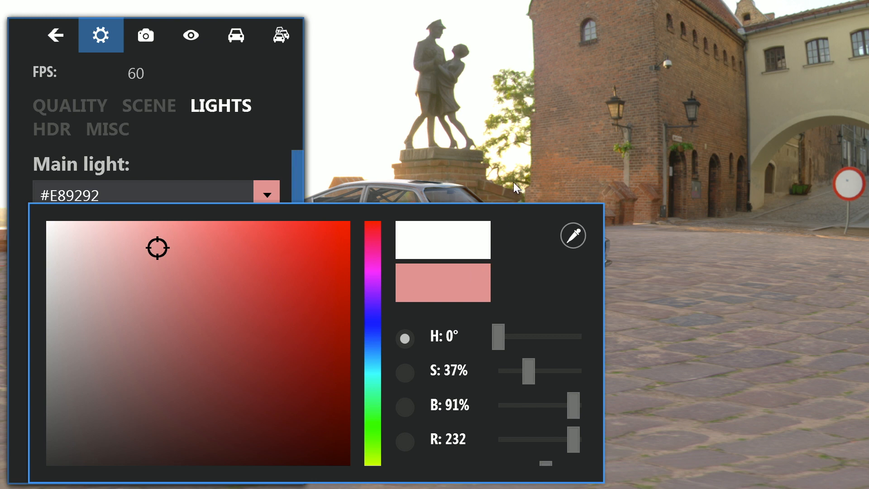
pyautogui.click(273, 141)
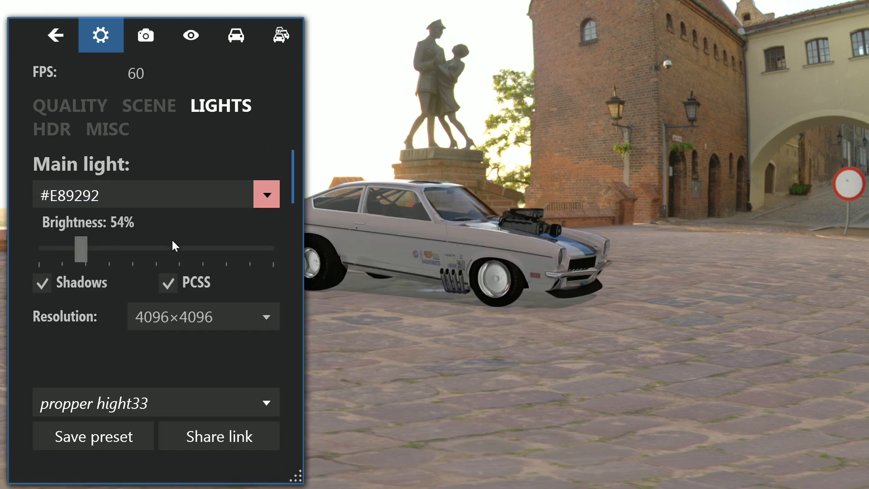
# Step: Set the main light's brightness to 60% and try violet-blue #9D92E8, green #92E893 and pink #E892A0 as its colour
pyautogui.moveTo(80, 251)
pyautogui.mouseDown()
pyautogui.moveTo(102, 253)
pyautogui.moveTo(70, 252)
pyautogui.moveTo(86, 254)
pyautogui.mouseUp()
pyautogui.click(268, 195)
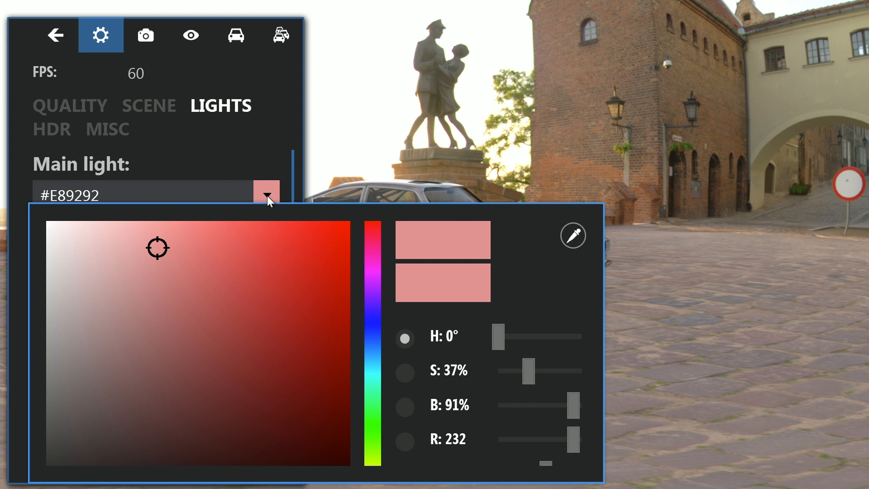
pyautogui.click(372, 314)
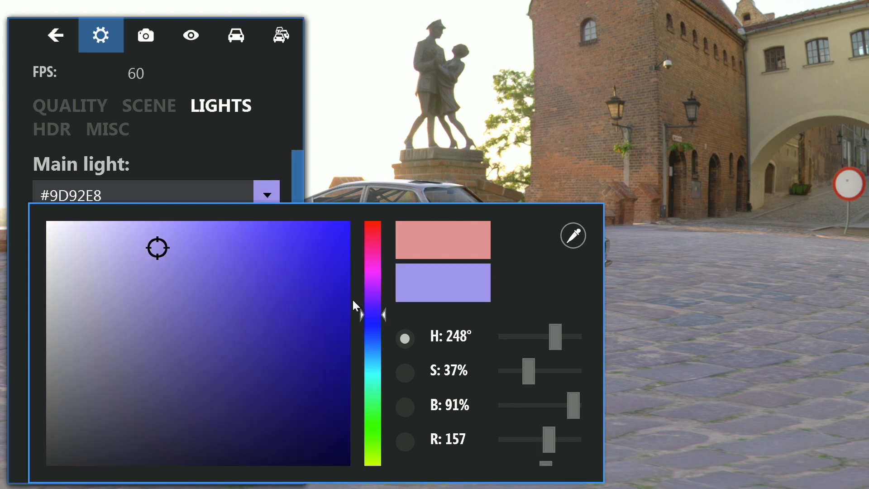
pyautogui.click(370, 423)
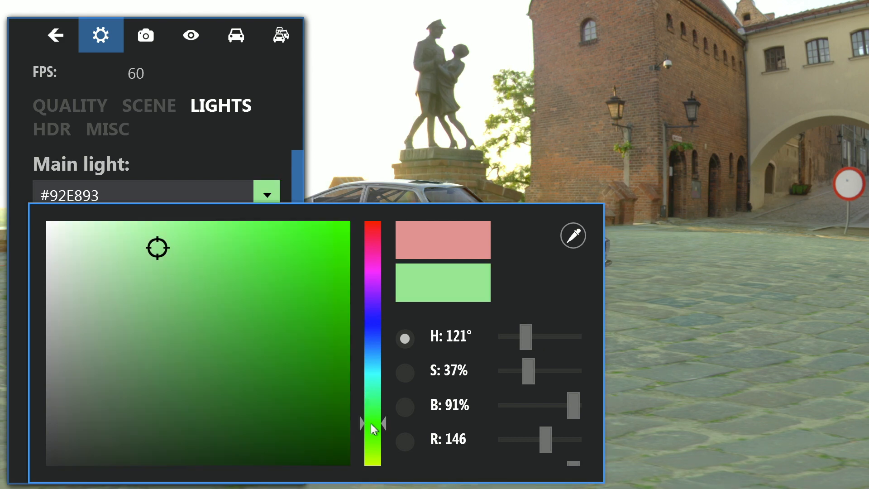
pyautogui.click(372, 261)
pyautogui.click(373, 228)
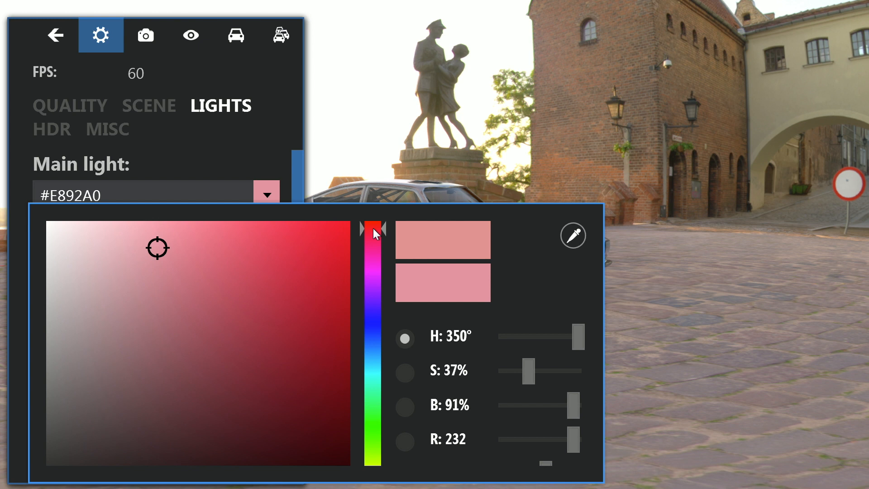
# Step: Try lime, blue and green main light colours, including #CEE892, #23ACDD, #2FDD23, #7DDD23 and #B2E87F
pyautogui.click(369, 460)
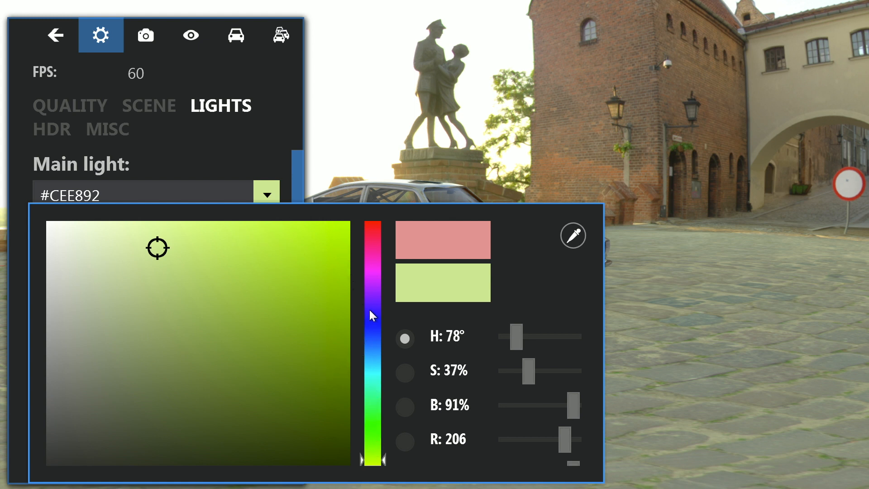
pyautogui.click(373, 360)
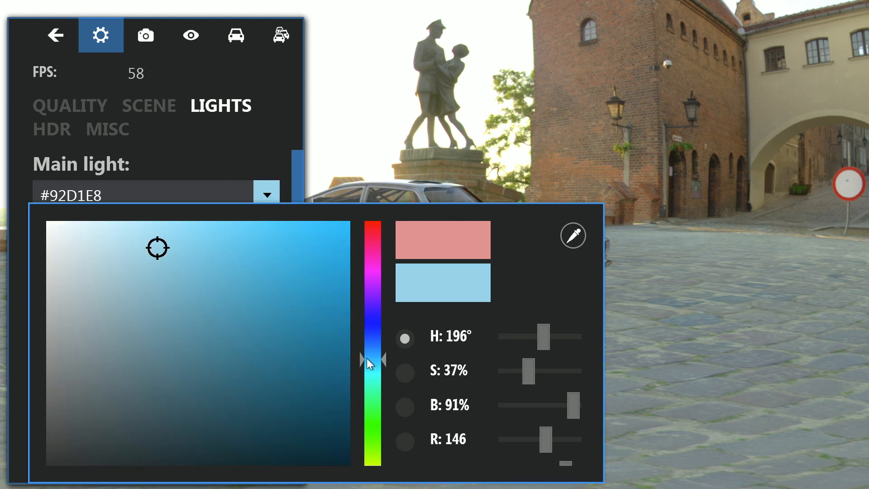
pyautogui.moveTo(157, 249); pyautogui.dragTo(303, 260)
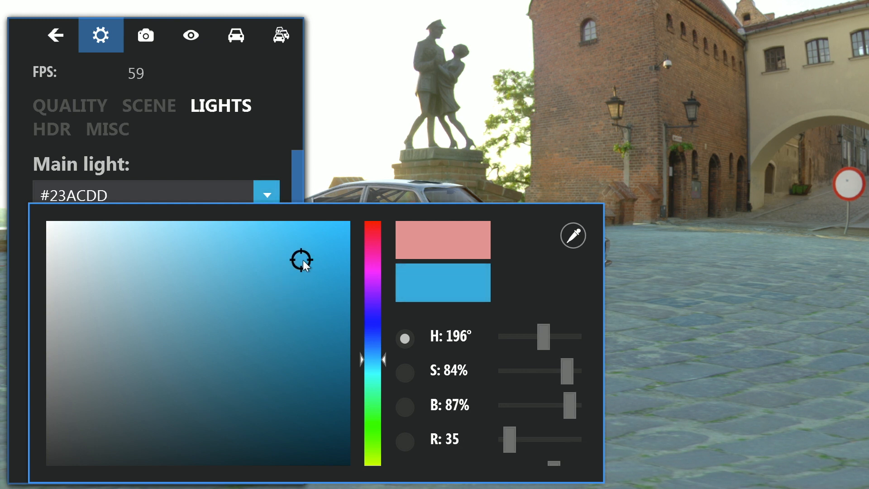
pyautogui.click(372, 427)
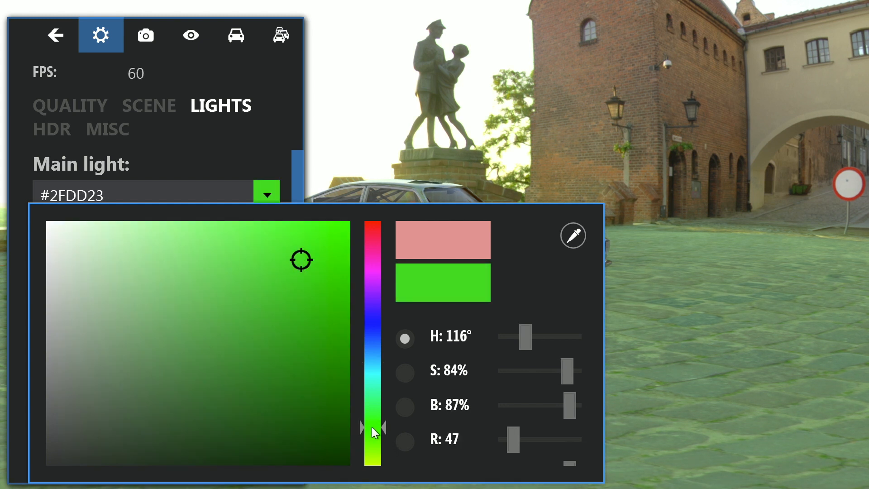
pyautogui.click(373, 401)
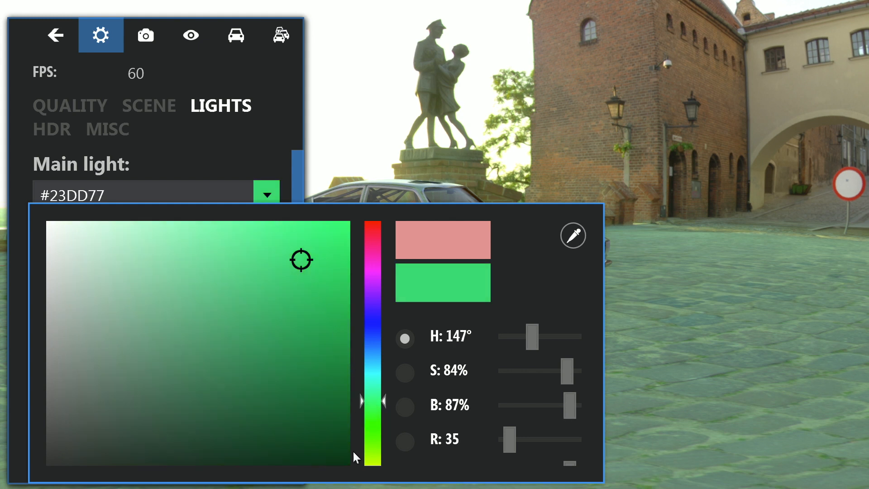
pyautogui.click(374, 449)
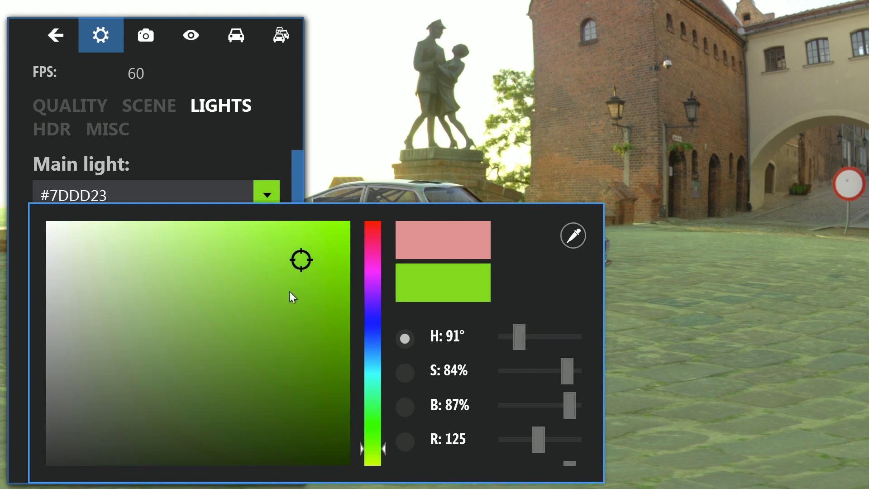
pyautogui.moveTo(297, 263); pyautogui.dragTo(182, 248)
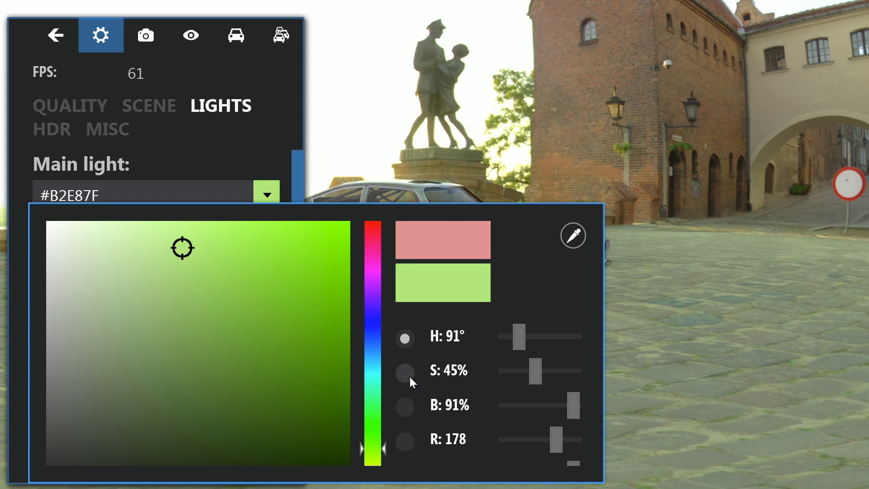
# Step: Set the main light's colour to the light blue #53CEED and check its effect around the car
pyautogui.click(372, 363)
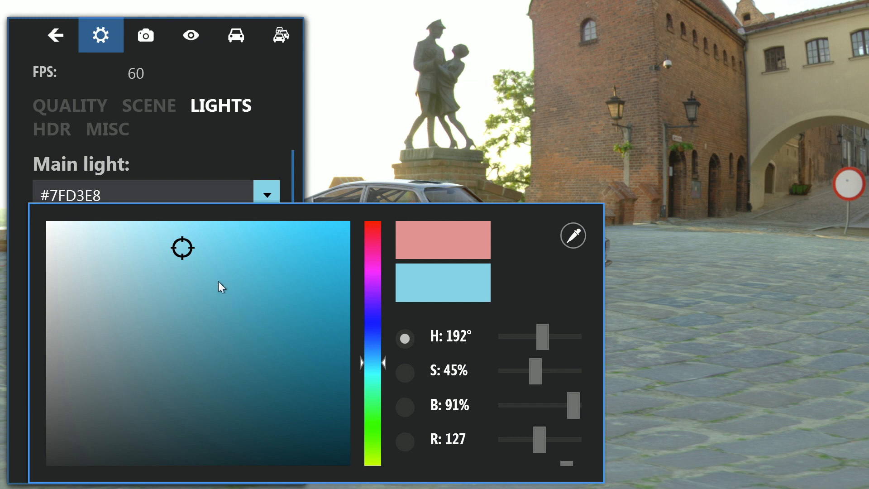
pyautogui.moveTo(184, 249); pyautogui.dragTo(245, 240)
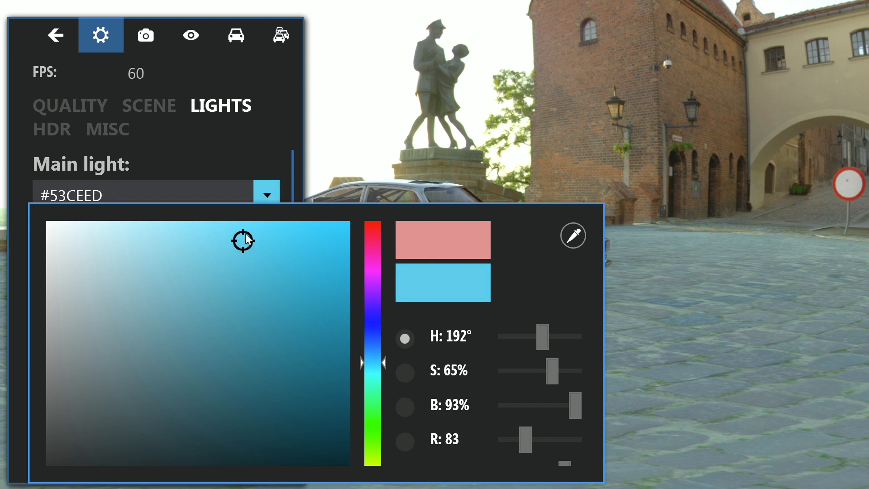
pyautogui.click(252, 153)
pyautogui.moveTo(511, 276); pyautogui.dragTo(455, 331)
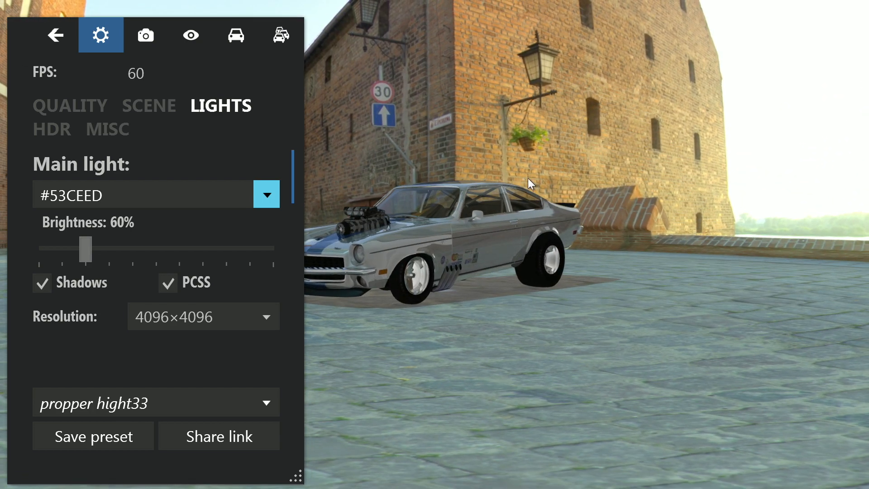
pyautogui.moveTo(462, 348); pyautogui.dragTo(808, 355)
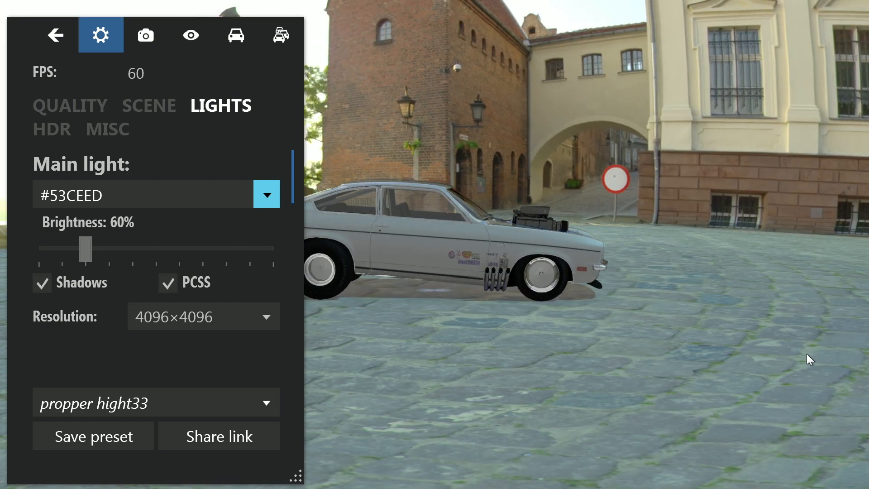
# Step: Set the main light's colour to near-white #FCFCFC and check the car from several angles
pyautogui.moveTo(378, 408); pyautogui.dragTo(760, 408)
pyautogui.scroll(2, 547, 274)
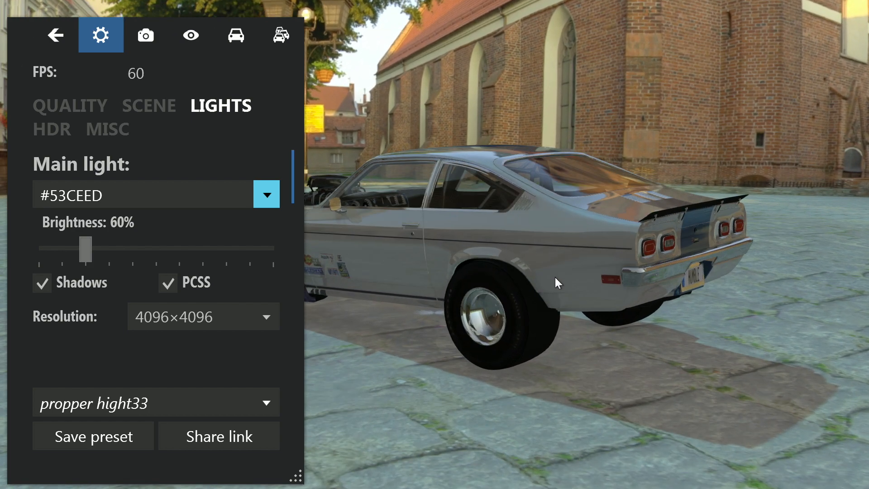
pyautogui.moveTo(555, 278); pyautogui.dragTo(368, 332)
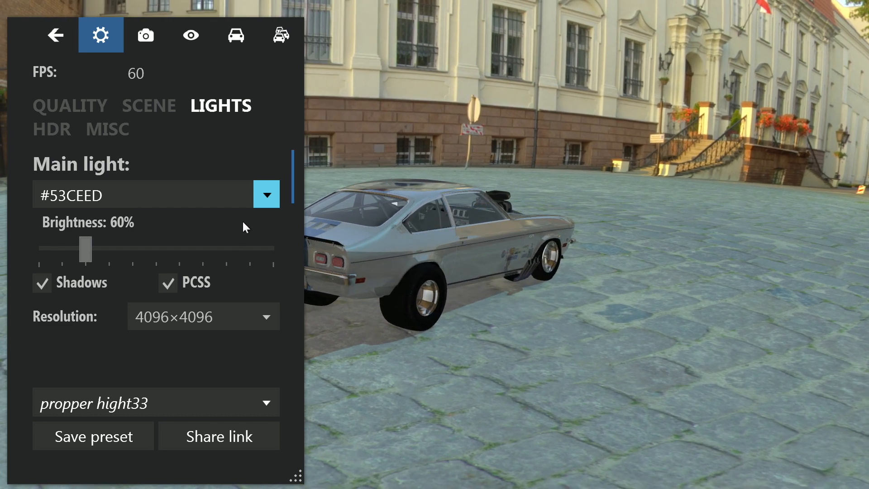
pyautogui.click(262, 203)
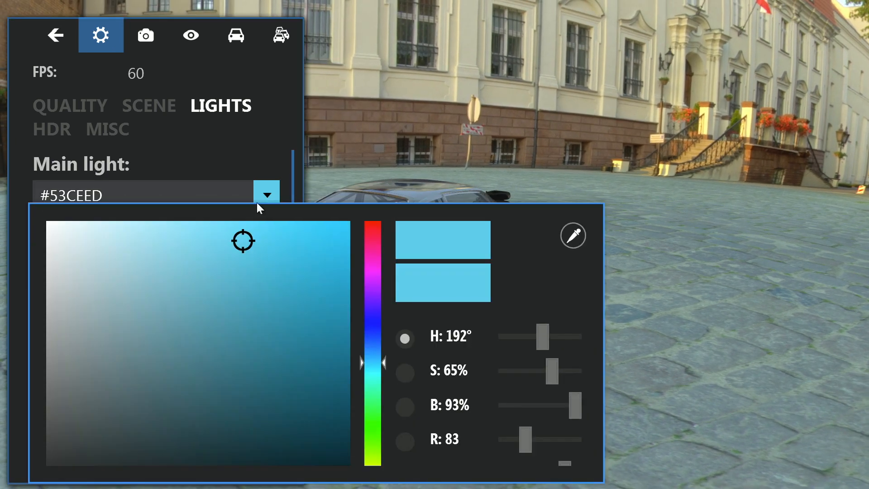
pyautogui.click(47, 223)
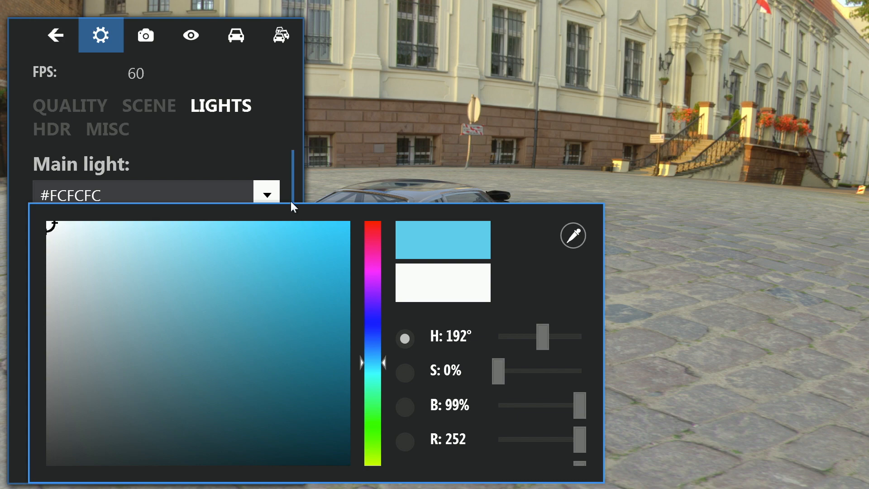
pyautogui.click(723, 254)
pyautogui.moveTo(444, 401); pyautogui.dragTo(755, 374)
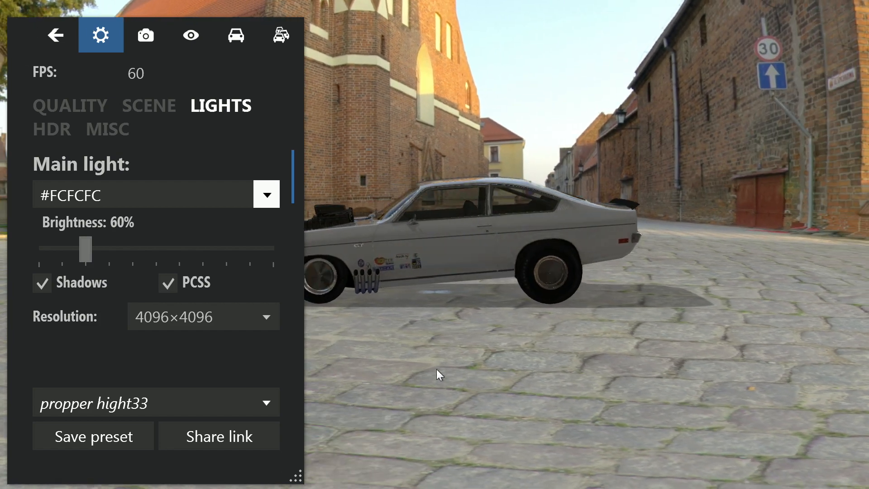
pyautogui.moveTo(435, 371); pyautogui.dragTo(596, 369)
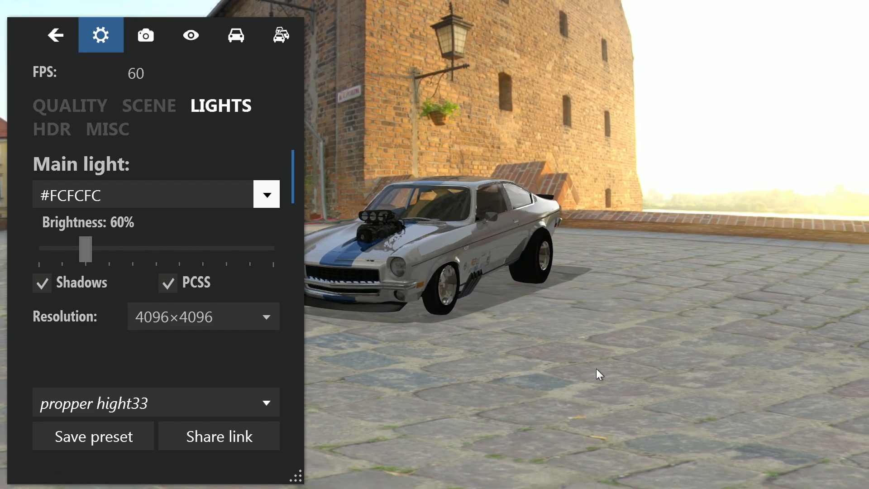
pyautogui.moveTo(462, 358); pyautogui.dragTo(548, 369)
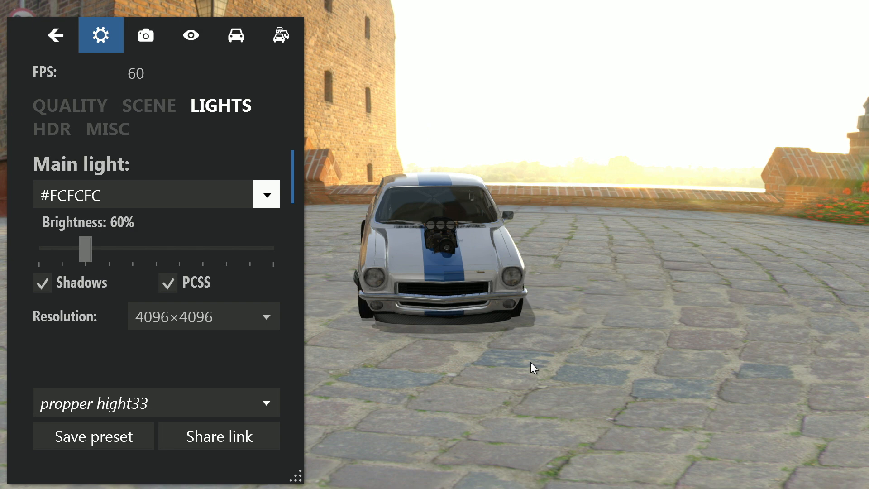
# Step: Lower the main light's brightness to 18% and check the car's side and front under it
pyautogui.moveTo(87, 257); pyautogui.dragTo(56, 255)
pyautogui.moveTo(645, 316); pyautogui.dragTo(539, 301)
pyautogui.moveTo(624, 310); pyautogui.dragTo(474, 287)
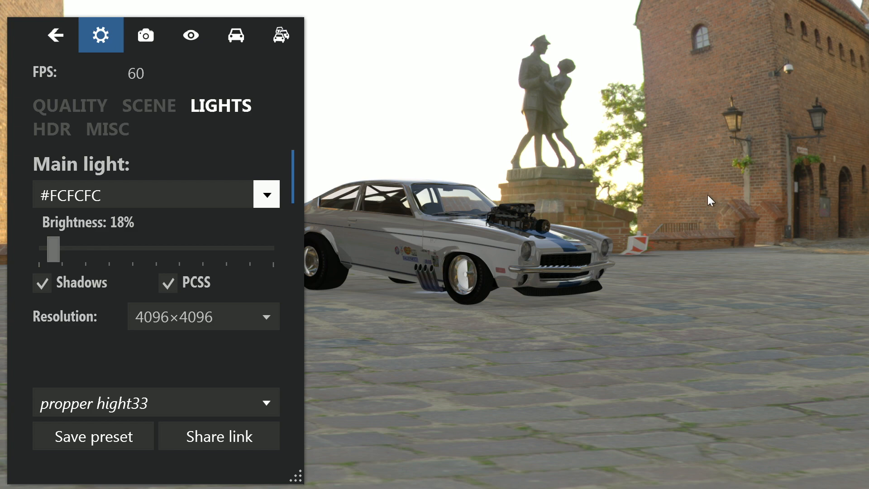
pyautogui.moveTo(587, 275); pyautogui.dragTo(556, 321)
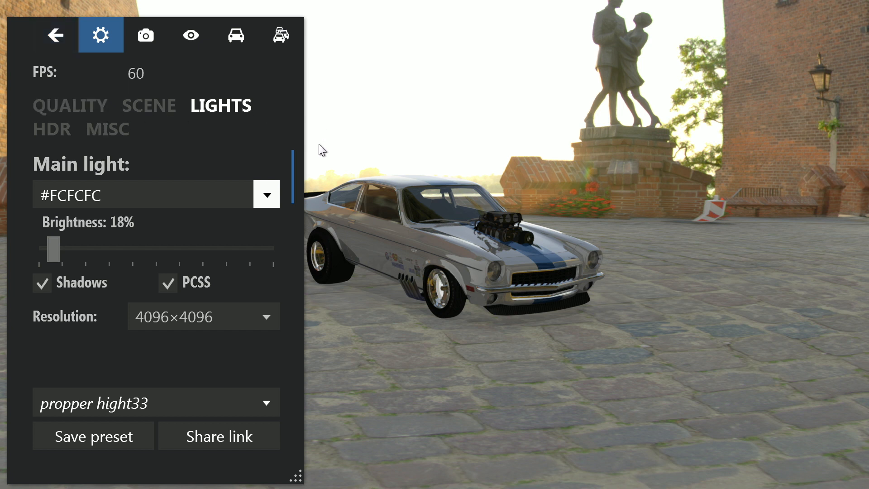
# Step: Change the scene to Workshop and examine the car up close from several sides
pyautogui.click(140, 103)
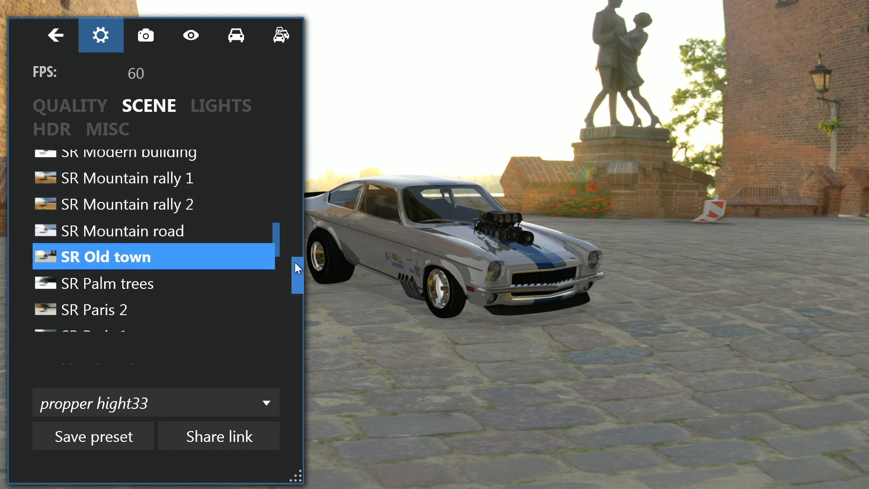
pyautogui.moveTo(296, 263); pyautogui.dragTo(297, 271)
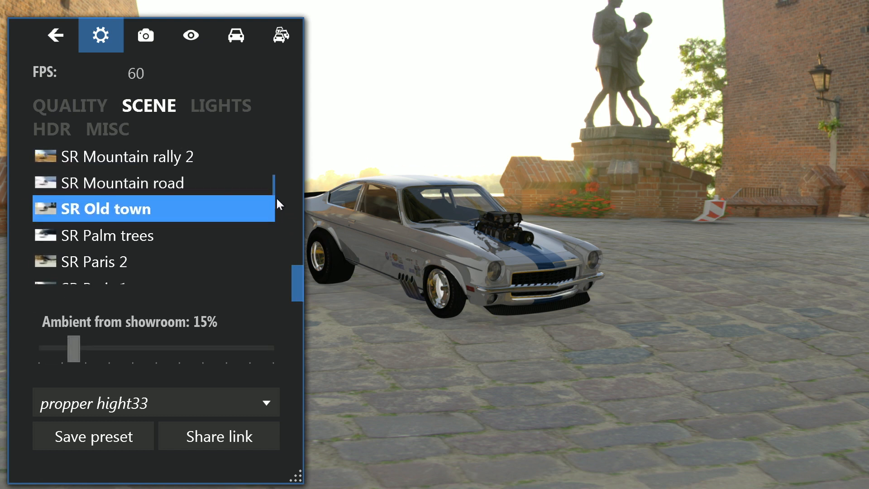
pyautogui.moveTo(273, 188); pyautogui.dragTo(269, 266)
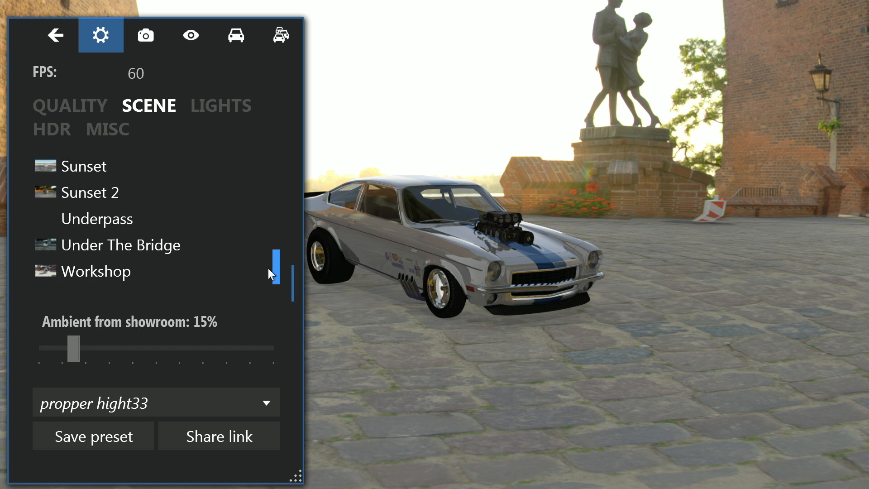
pyautogui.click(99, 270)
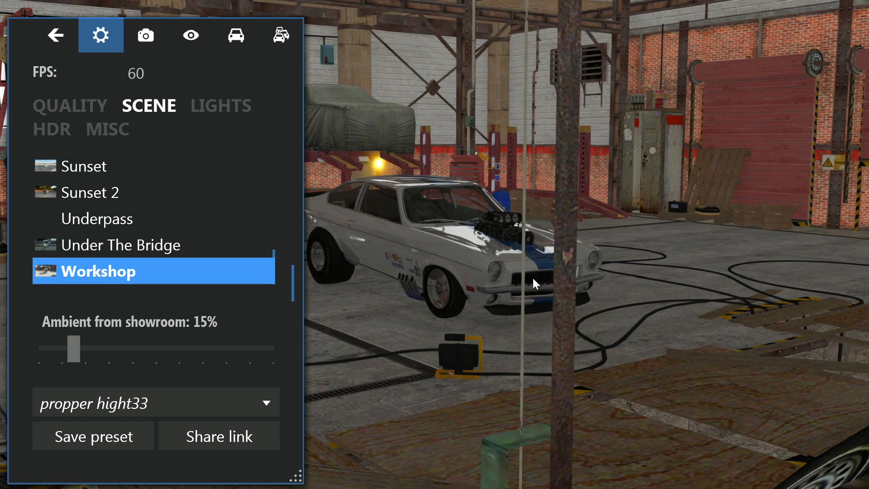
pyautogui.moveTo(606, 275); pyautogui.dragTo(575, 278)
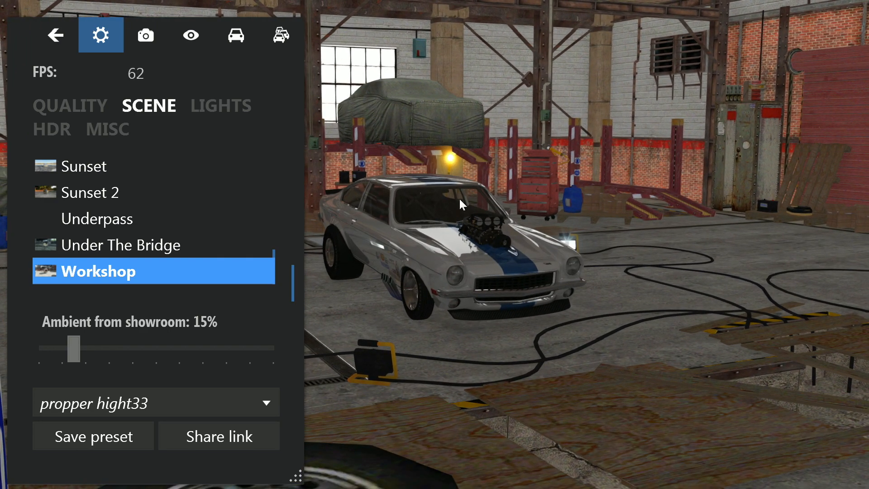
pyautogui.moveTo(476, 223); pyautogui.dragTo(697, 231)
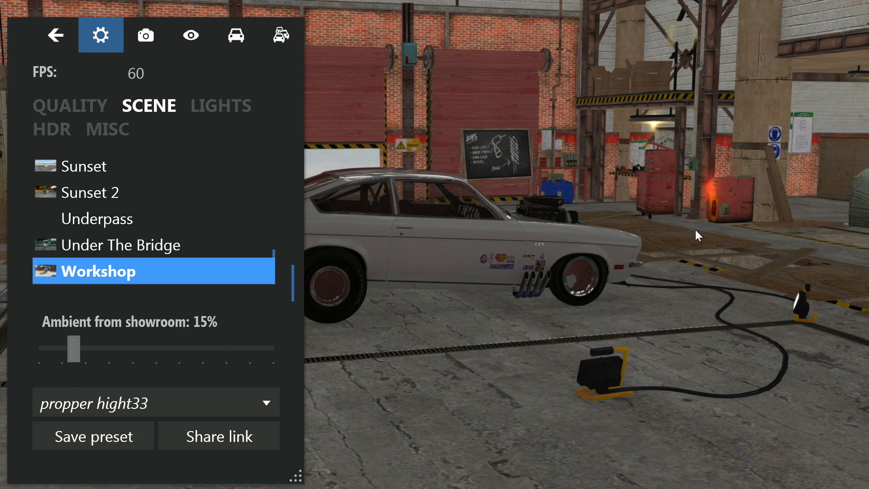
pyautogui.scroll(3, 694, 229)
pyautogui.moveTo(690, 219); pyautogui.dragTo(176, 210)
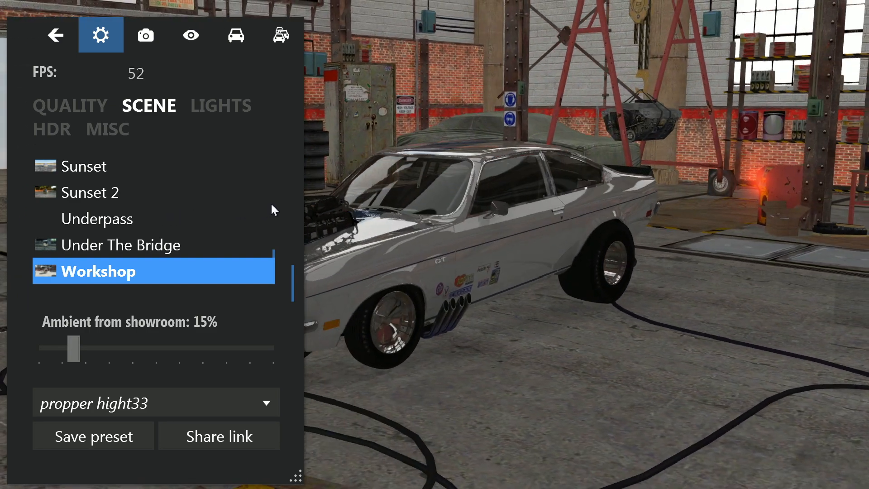
# Step: Move the settings window to the opposite side of the view and turn the car's front towards the camera
pyautogui.moveTo(17, 29); pyautogui.dragTo(638, 53)
pyautogui.moveTo(482, 147); pyautogui.dragTo(412, 194)
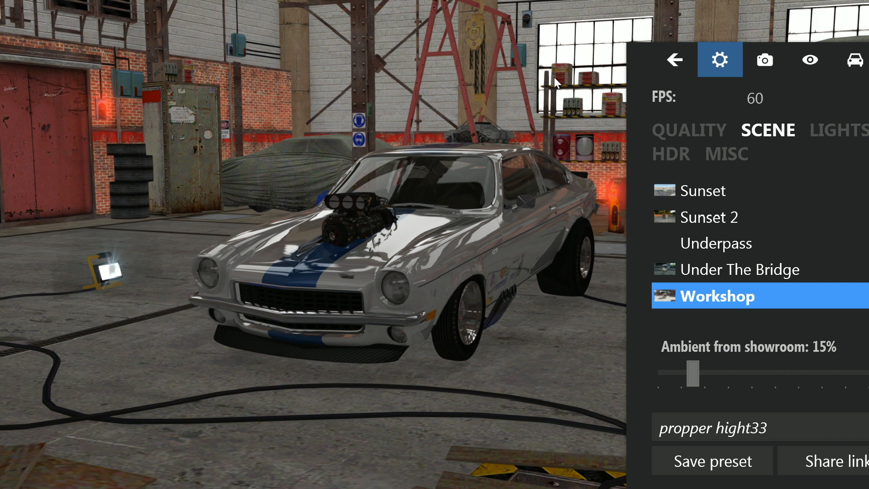
pyautogui.moveTo(641, 54); pyautogui.dragTo(533, 46)
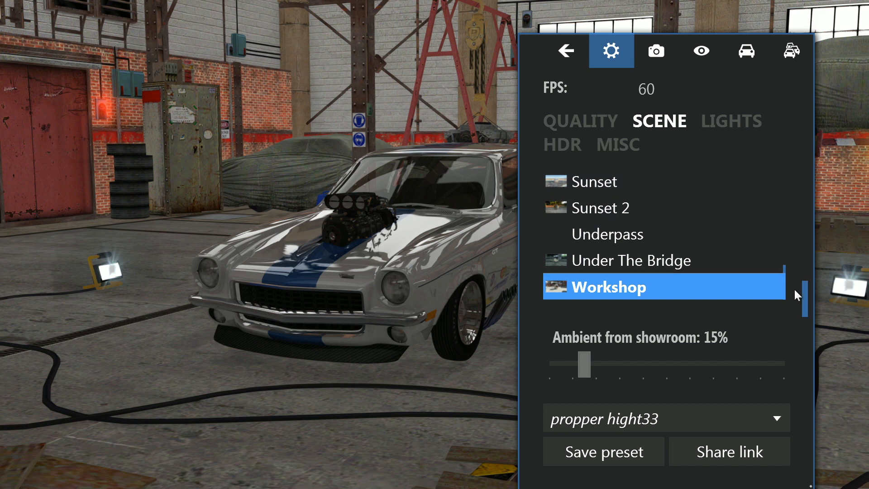
# Step: Browse back through the scene list and set the scene to None
pyautogui.moveTo(785, 276); pyautogui.dragTo(782, 230)
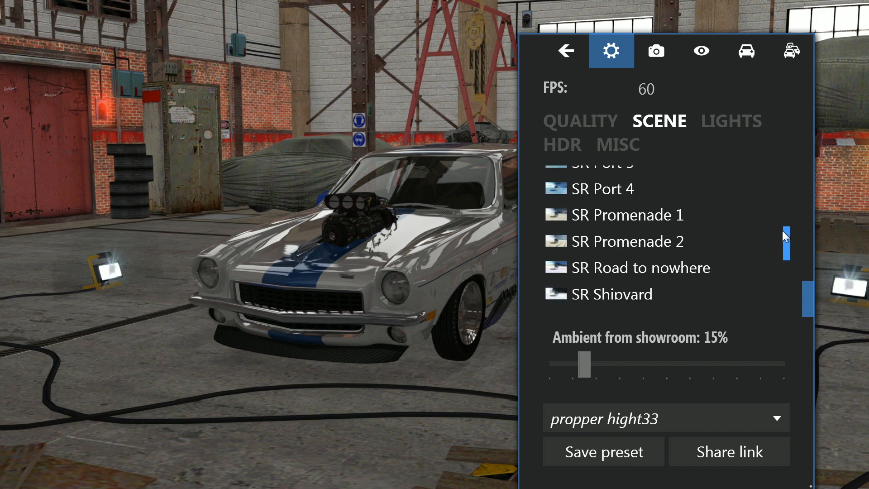
pyautogui.moveTo(782, 230); pyautogui.dragTo(786, 184)
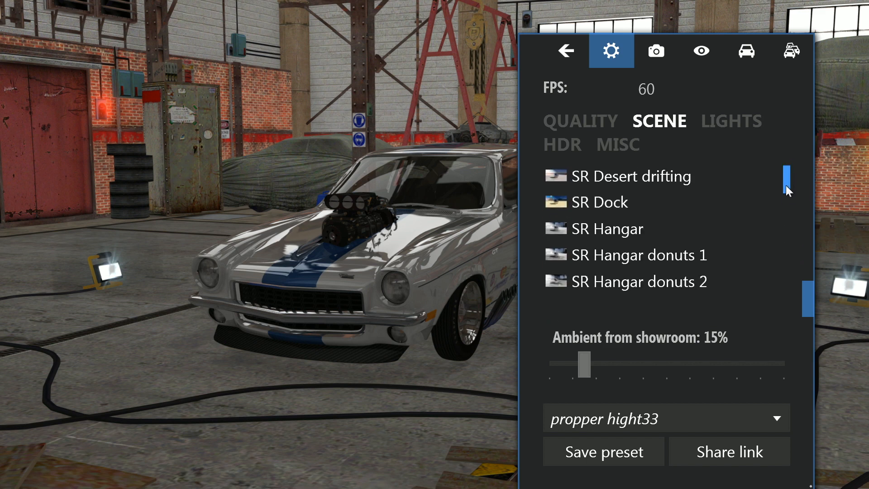
pyautogui.moveTo(808, 286); pyautogui.dragTo(810, 253)
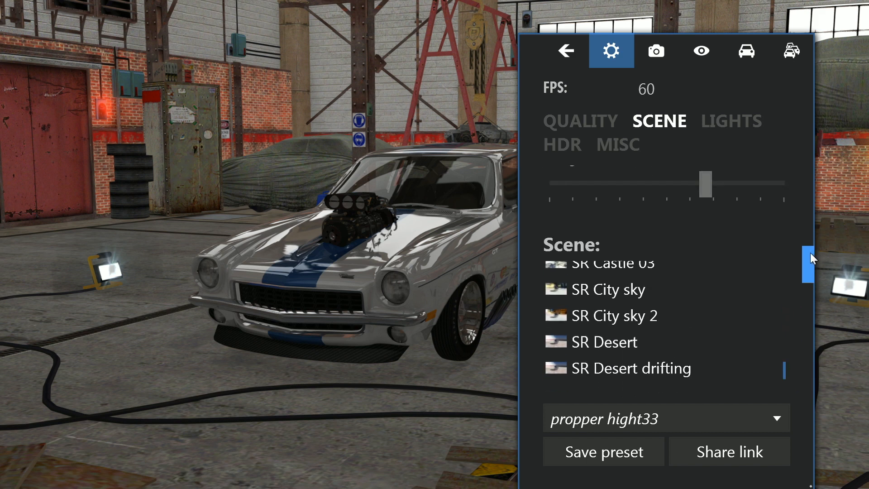
pyautogui.moveTo(783, 363); pyautogui.dragTo(778, 246)
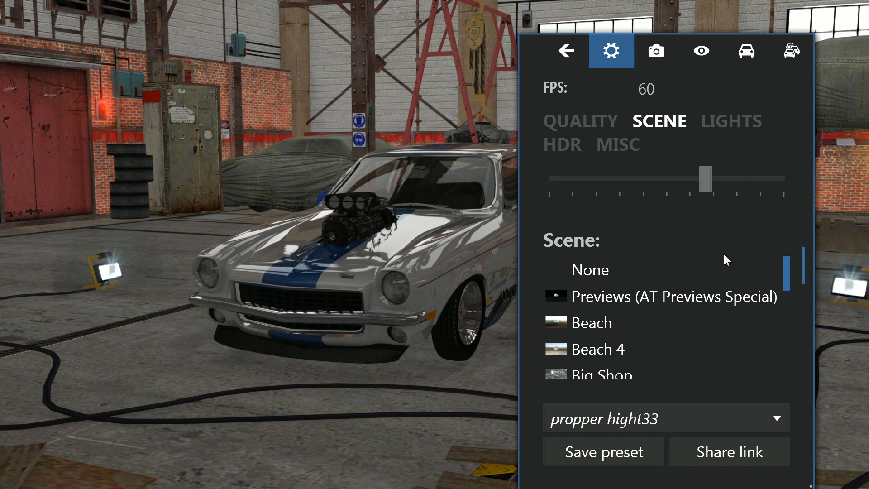
pyautogui.click(608, 268)
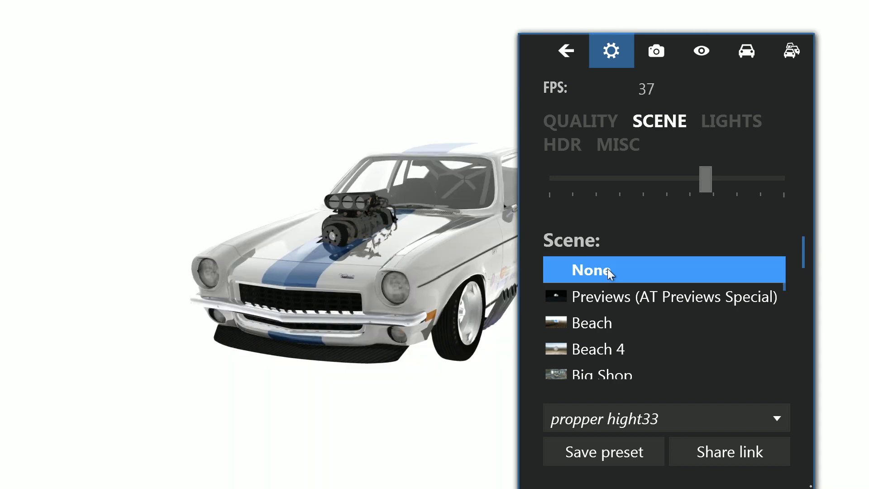
# Step: Examine the car without a scene, including its headlights, wheels and underbody, from close range
pyautogui.moveTo(374, 274); pyautogui.dragTo(482, 251)
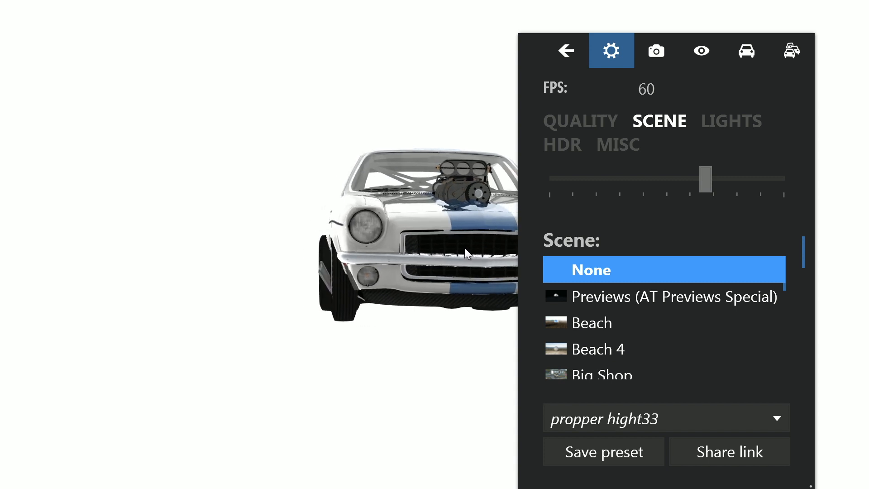
pyautogui.moveTo(463, 248); pyautogui.dragTo(411, 265)
pyautogui.scroll(3, 411, 265)
pyautogui.moveTo(362, 279); pyautogui.dragTo(387, 280)
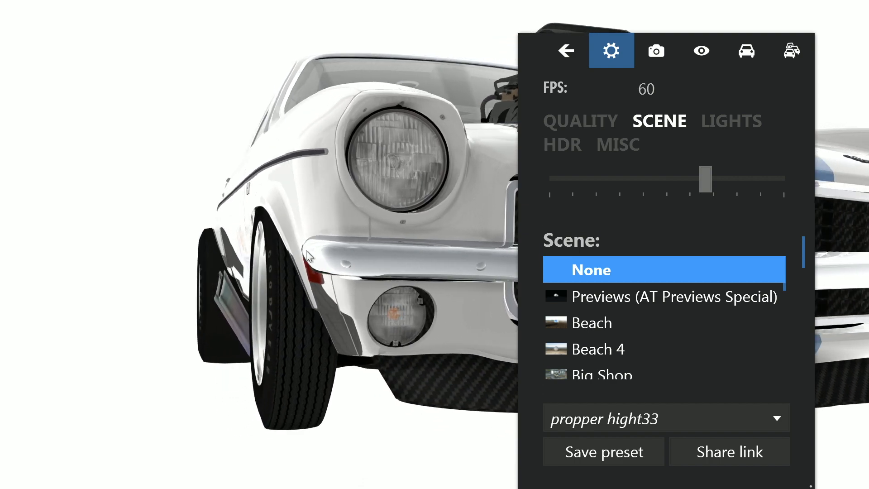
pyautogui.scroll(3, 277, 256)
pyautogui.moveTo(277, 257); pyautogui.dragTo(324, 257)
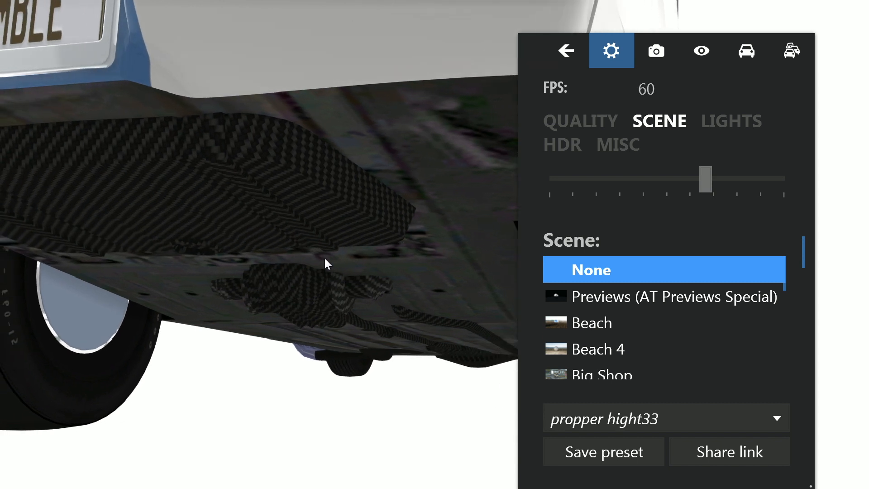
pyautogui.moveTo(210, 217); pyautogui.dragTo(621, 295)
pyautogui.scroll(-3, 216, 222)
pyautogui.scroll(-3, 287, 244)
# Step: Show the steering wheel and dashboard from inside the car and turn on the car's lights
pyautogui.press('F1')
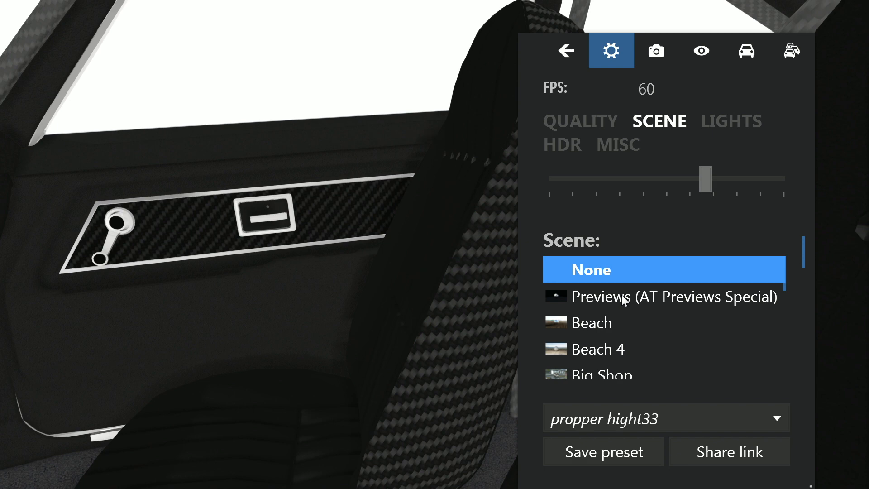
pyautogui.moveTo(302, 315); pyautogui.dragTo(77, 345)
pyautogui.moveTo(276, 301); pyautogui.dragTo(188, 280)
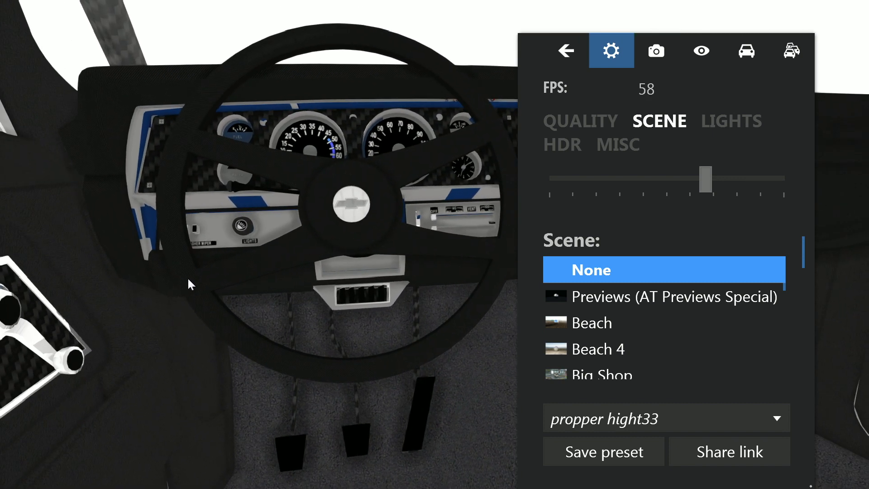
pyautogui.moveTo(323, 267); pyautogui.dragTo(333, 261)
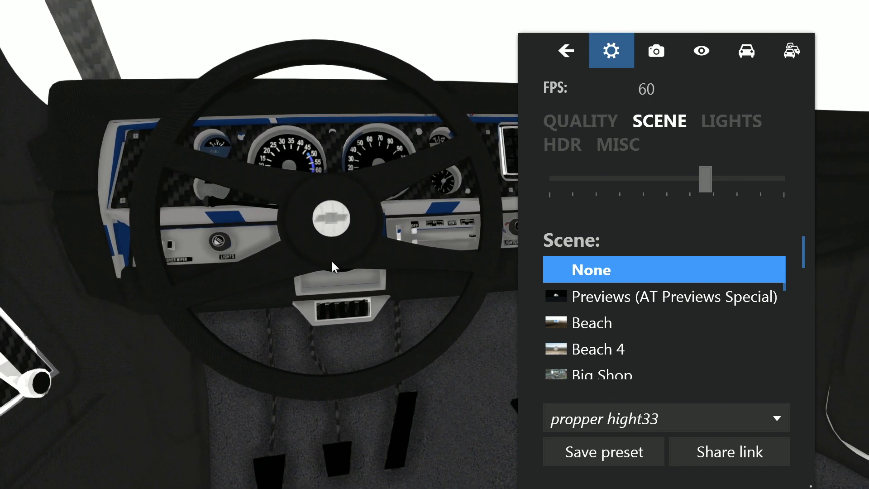
pyautogui.click(753, 49)
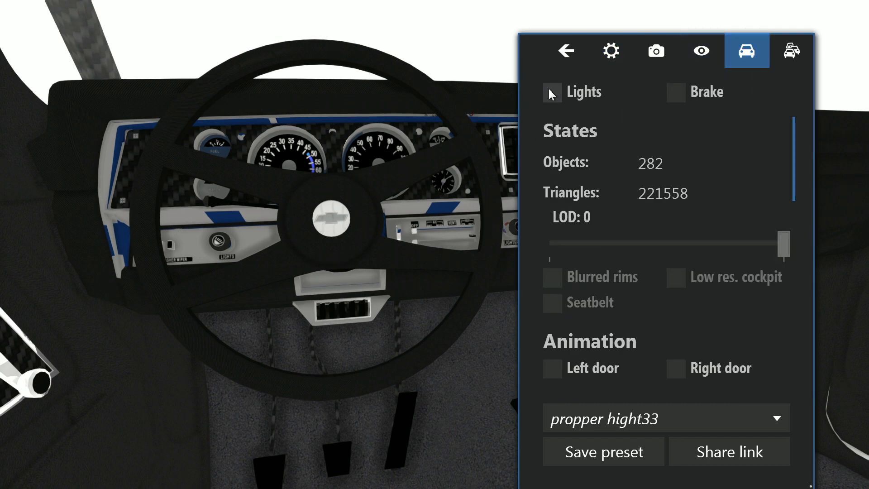
pyautogui.click(549, 92)
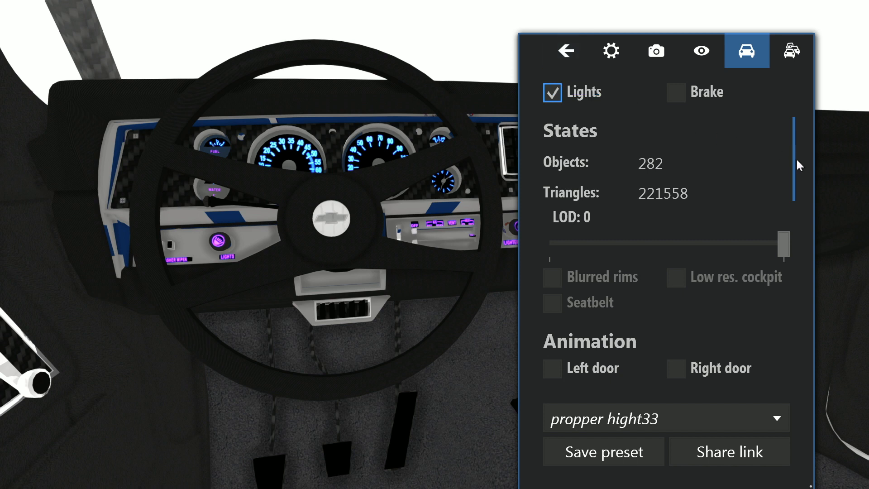
pyautogui.moveTo(794, 163); pyautogui.dragTo(795, 98)
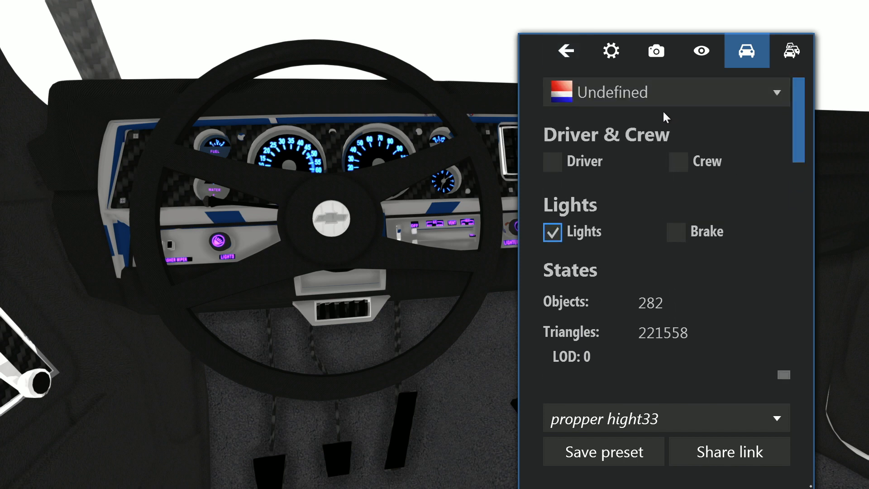
# Step: Select the dashboard structure and open the details of its skinbase.dds diffuse texture
pyautogui.click(558, 58)
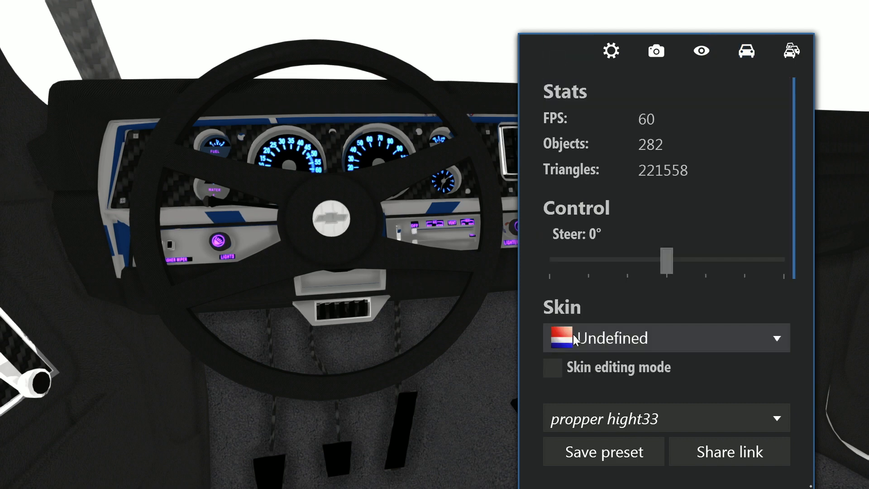
pyautogui.click(245, 249)
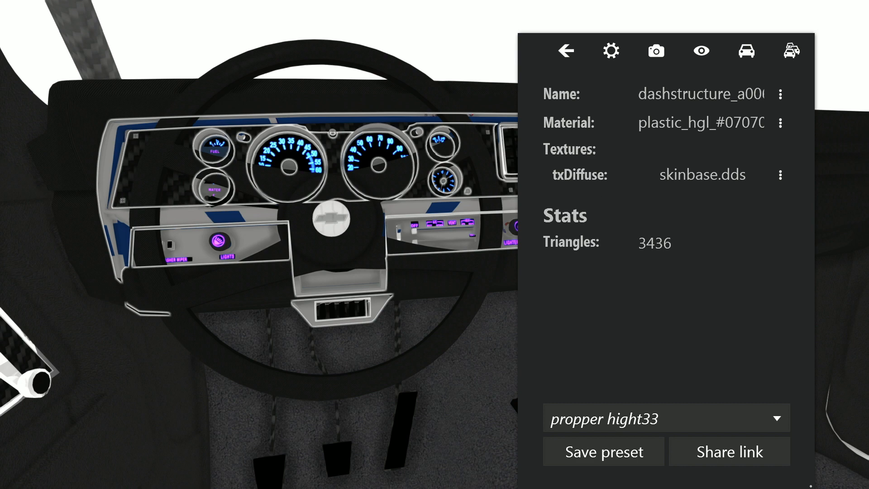
pyautogui.click(780, 175)
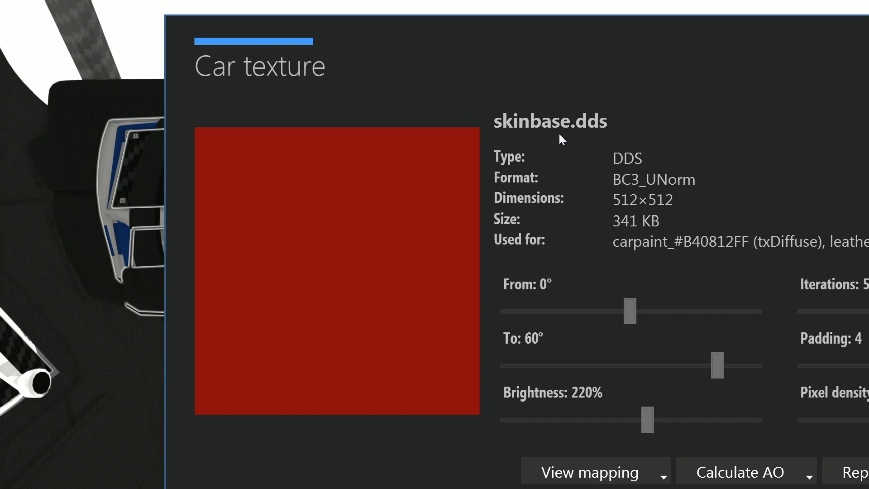
# Step: Select the pedals in the car's interior and view the details of their rgba#010101ff.dds diffuse texture
pyautogui.press('Escape')
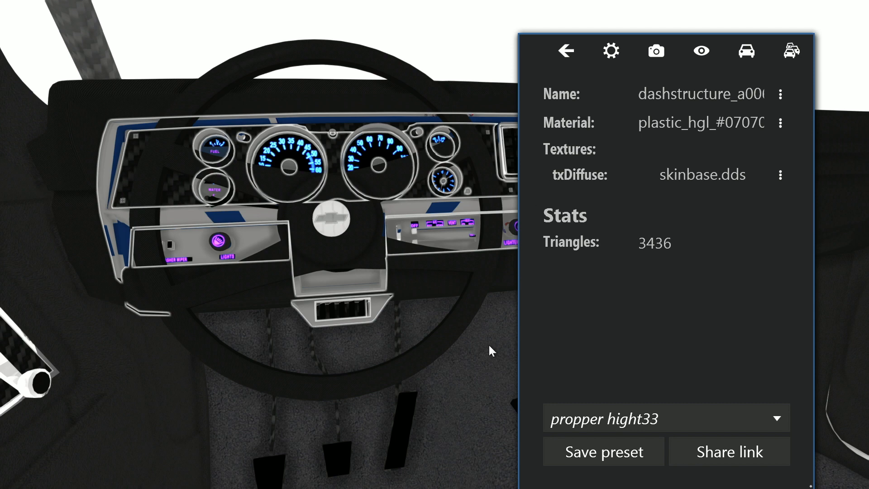
pyautogui.press('Escape')
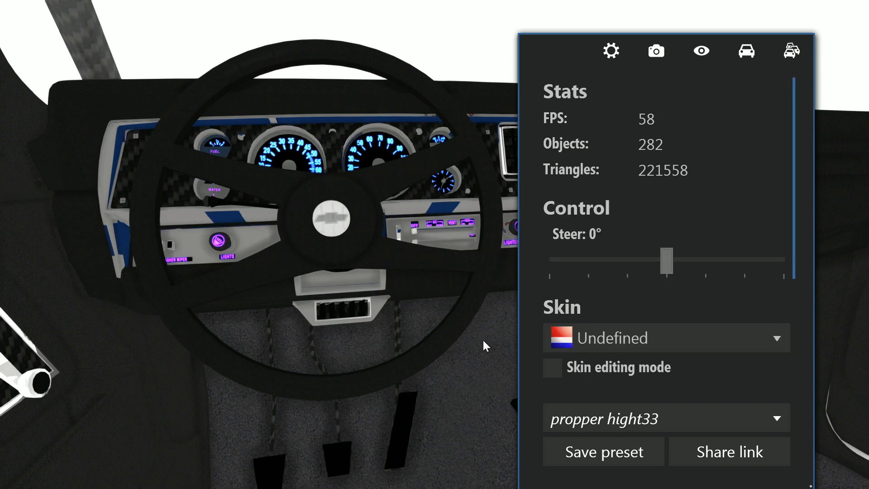
pyautogui.moveTo(471, 361); pyautogui.dragTo(440, 393)
pyautogui.click(456, 343)
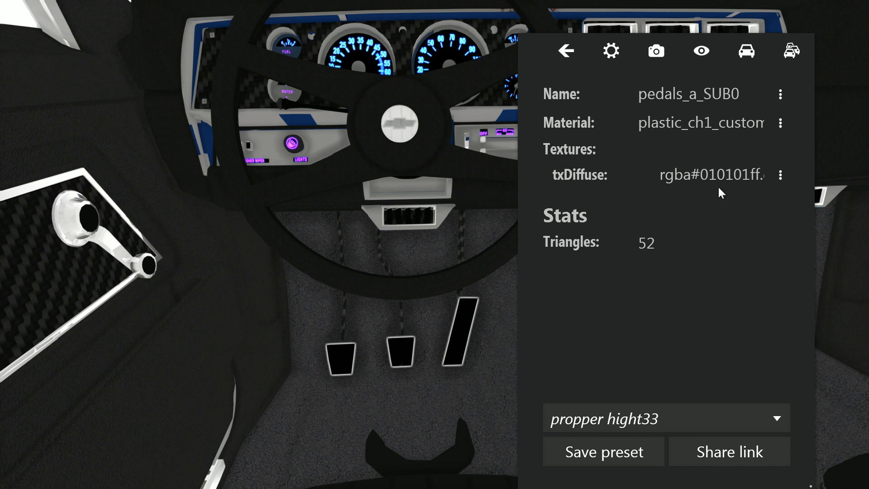
pyautogui.click(781, 175)
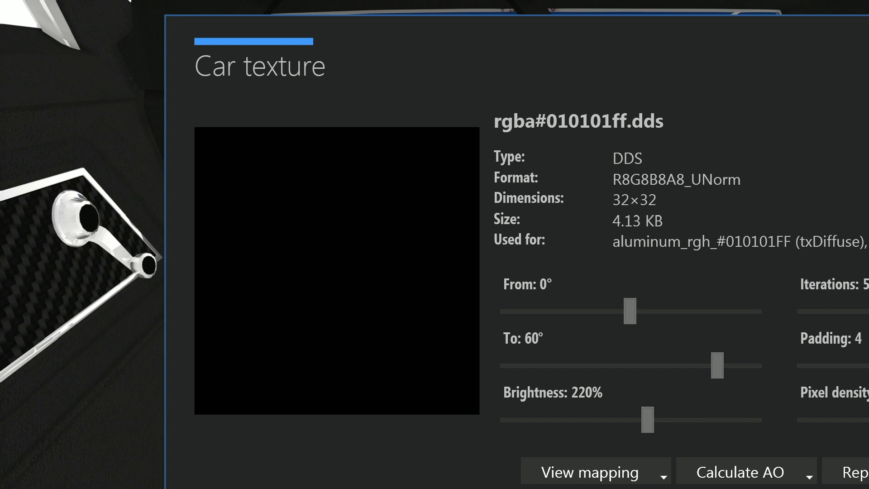
pyautogui.moveTo(627, 121); pyautogui.dragTo(469, 124)
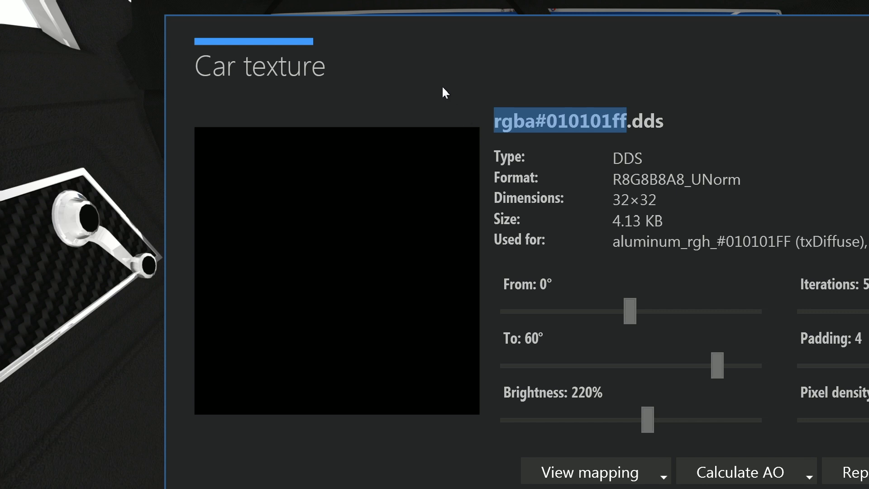
pyautogui.press('Escape')
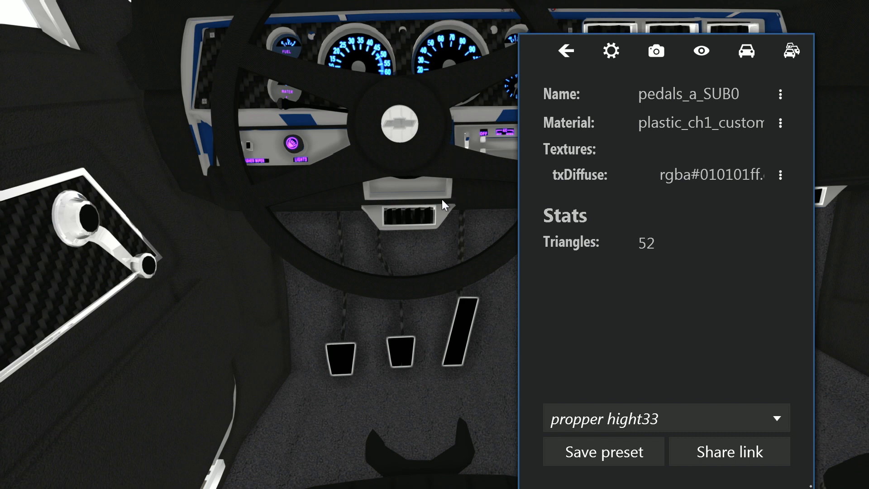
# Step: Select the carpeted car floor to check its material and textures, and clear the selection
pyautogui.moveTo(349, 255); pyautogui.dragTo(426, 277)
pyautogui.click(401, 306)
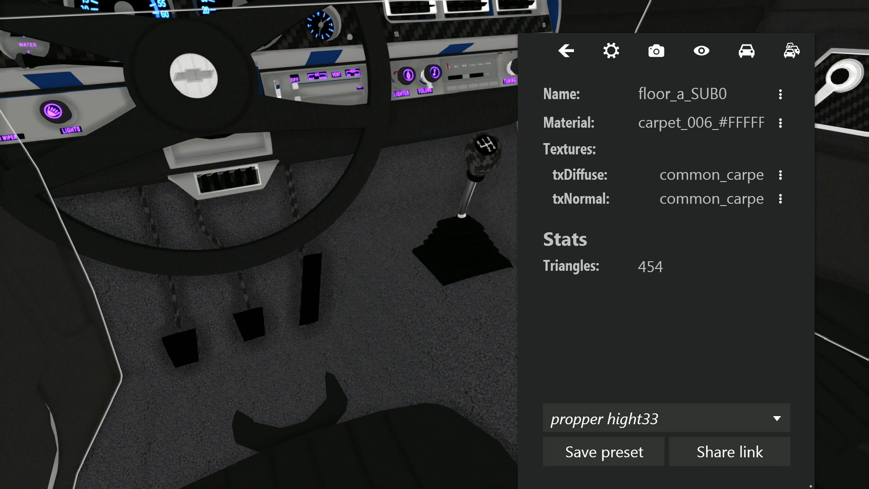
pyautogui.click(410, 305)
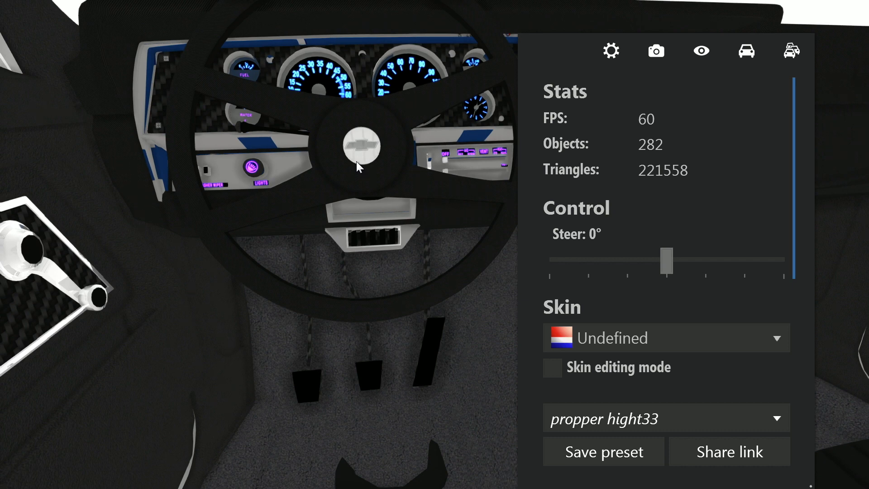
# Step: Cycle through the car's cameras to return to an exterior view of its front
pyautogui.press('F6')
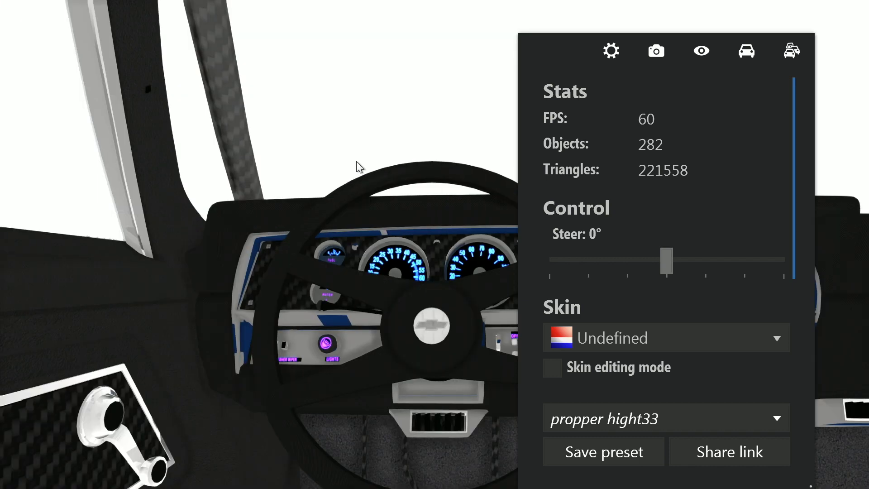
pyautogui.press('F6')
pyautogui.press('F6')
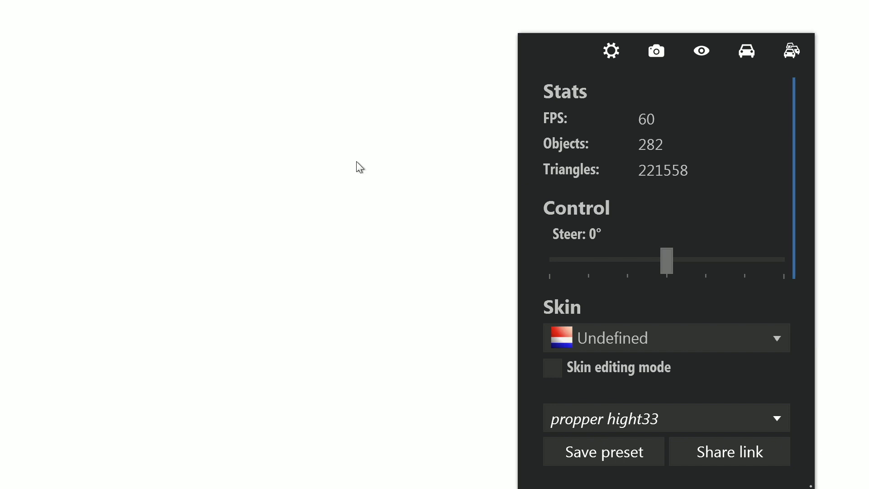
pyautogui.press('F6')
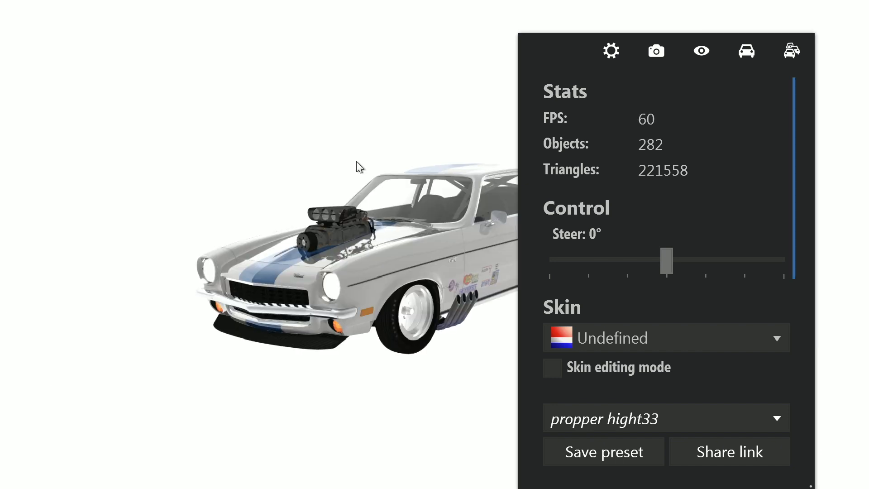
pyautogui.moveTo(329, 176); pyautogui.dragTo(391, 180)
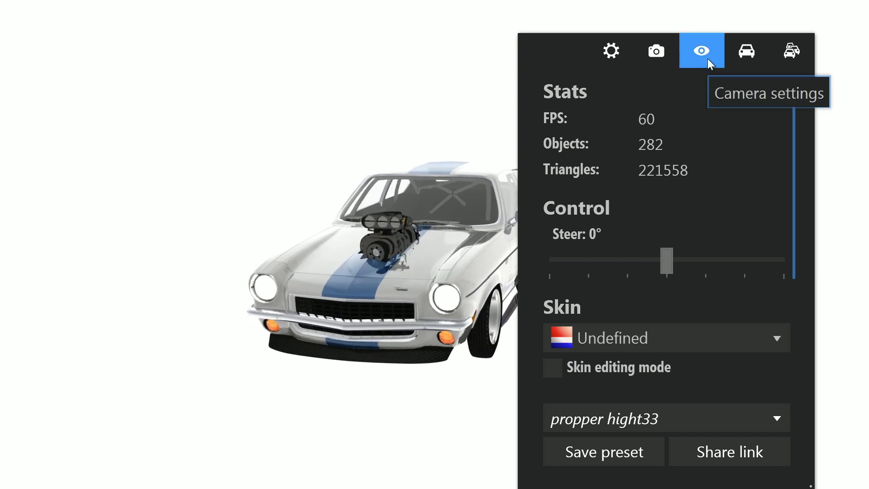
# Step: Turn off the car's lights and view the car from behind
pyautogui.click(745, 52)
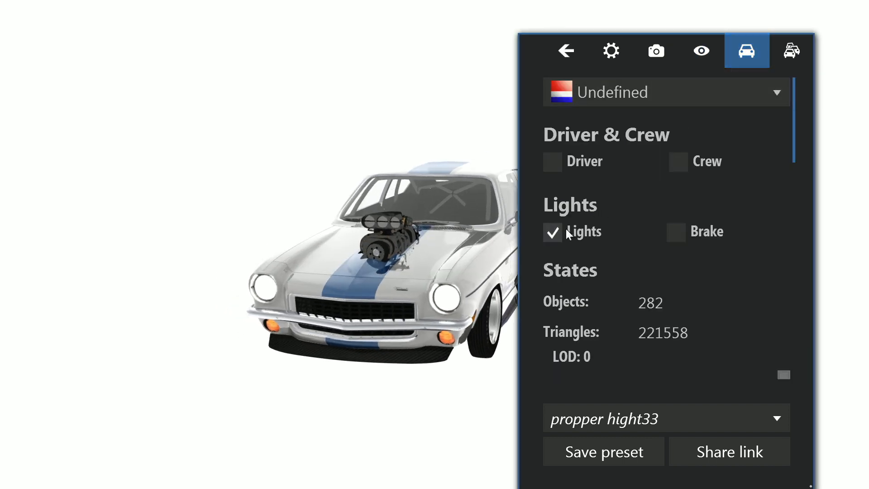
pyautogui.click(554, 232)
pyautogui.moveTo(448, 324); pyautogui.dragTo(461, 319)
pyautogui.moveTo(333, 277); pyautogui.dragTo(68, 292)
pyautogui.moveTo(369, 254); pyautogui.dragTo(265, 256)
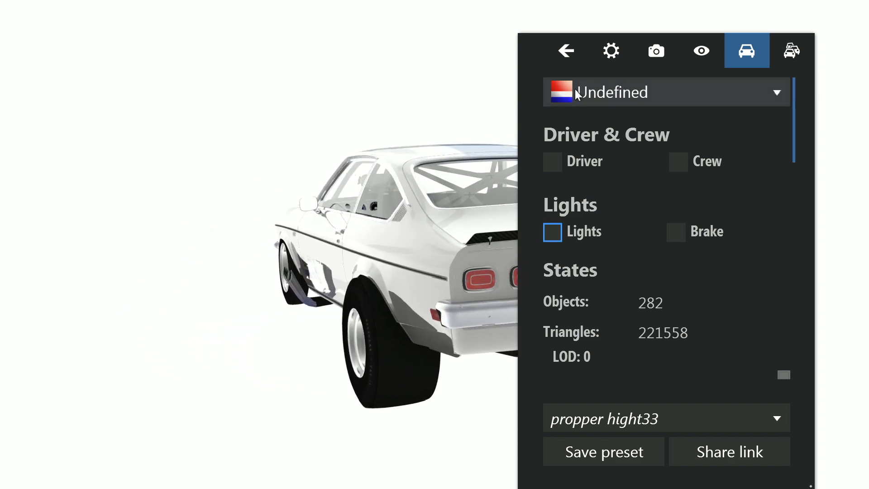
# Step: Set the scene to Previews (AT Previews Special) and view the dashboard from the driver's seat
pyautogui.click(610, 52)
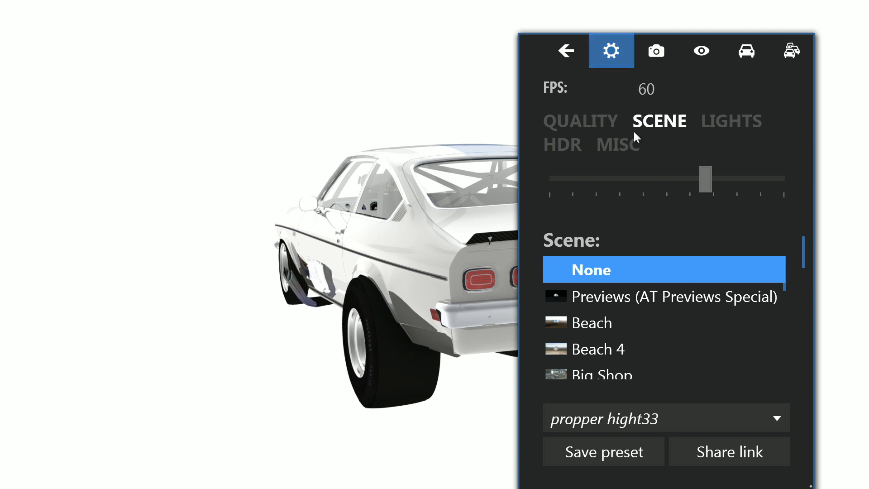
pyautogui.click(619, 300)
pyautogui.moveTo(292, 286); pyautogui.dragTo(229, 296)
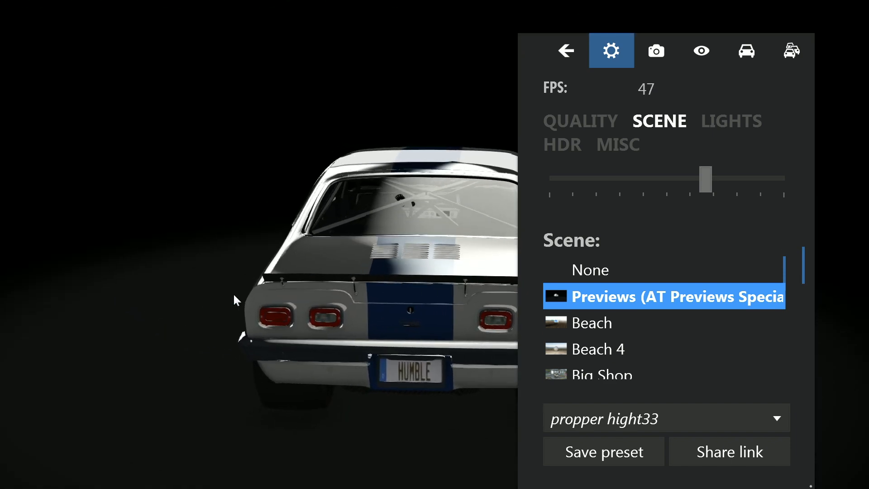
pyautogui.press('F1')
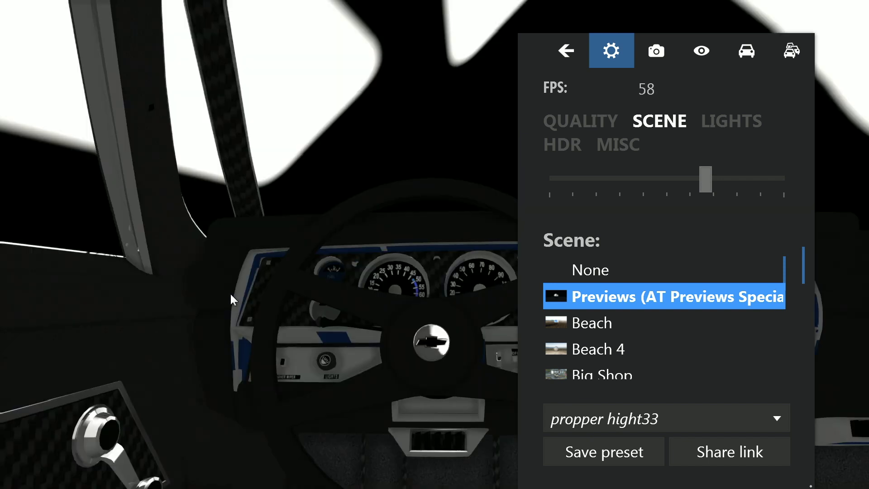
pyautogui.moveTo(331, 324); pyautogui.dragTo(392, 367)
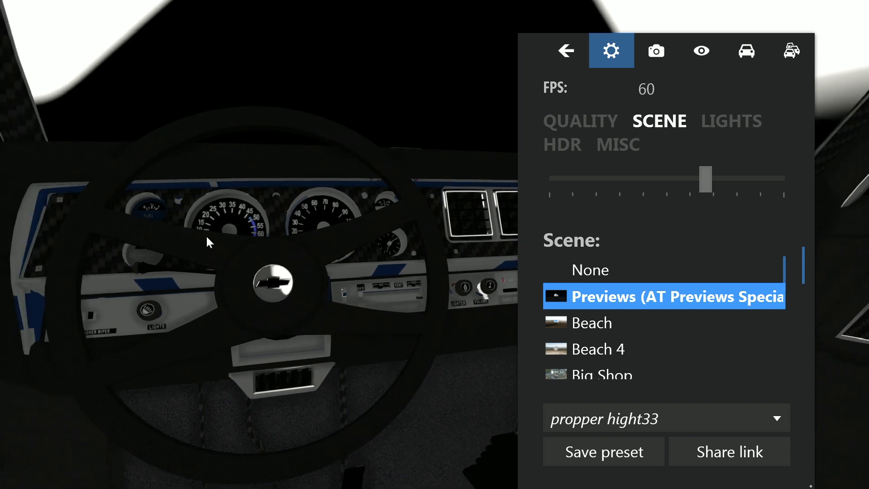
# Step: Switch the car's lights on and back off to check the dashboard illumination in the dark scene
pyautogui.click(730, 125)
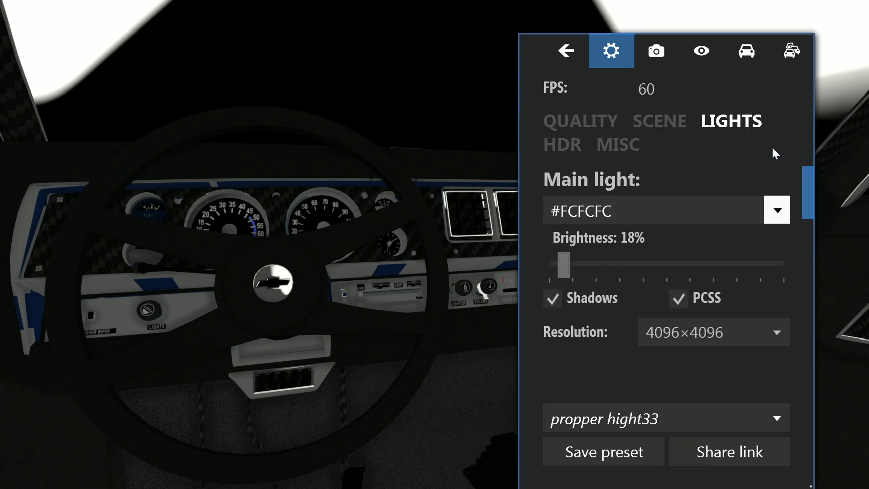
pyautogui.click(745, 50)
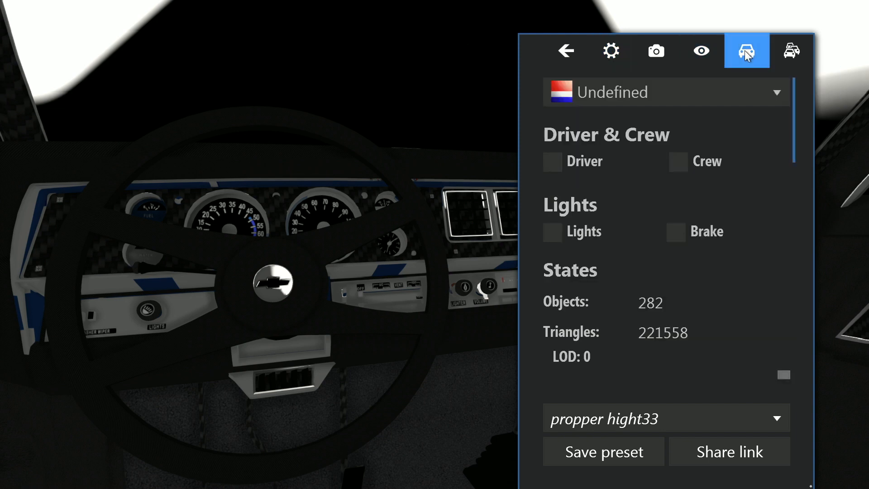
pyautogui.click(552, 232)
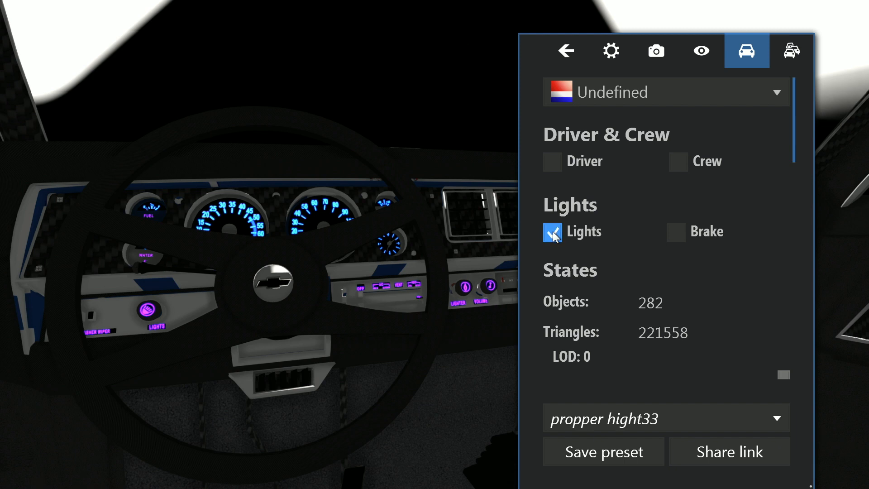
pyautogui.click(553, 232)
# Step: Return to the scene settings and close the custom showroom
pyautogui.click(612, 55)
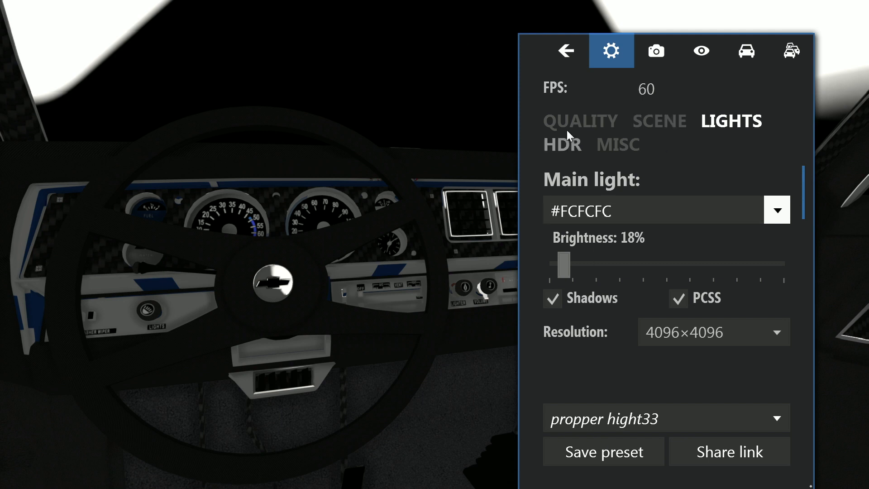
pyautogui.click(659, 123)
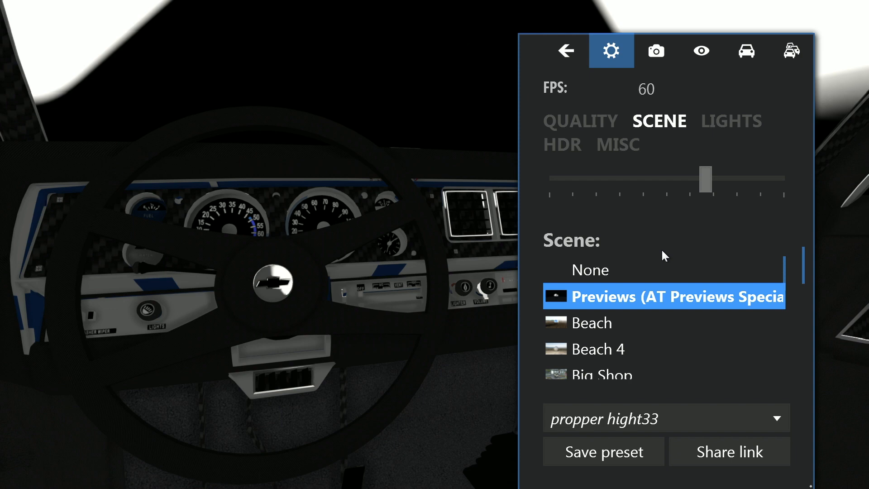
pyautogui.press('Escape')
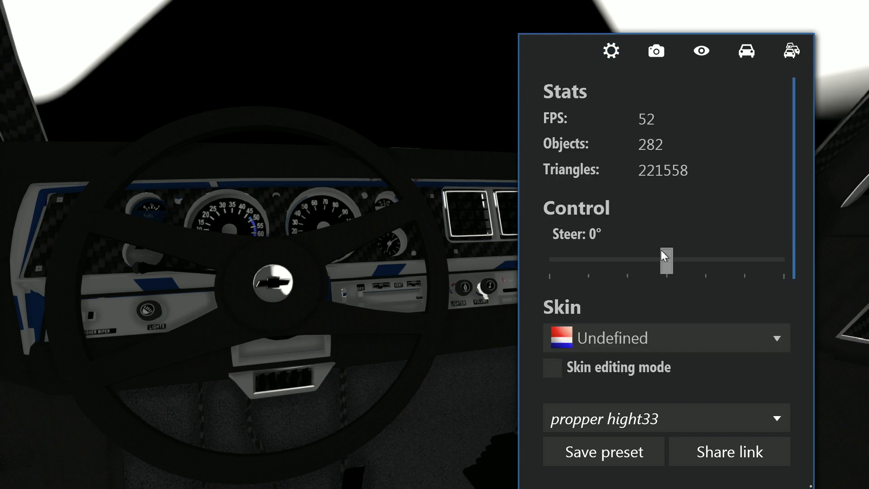
pyautogui.press('Escape')
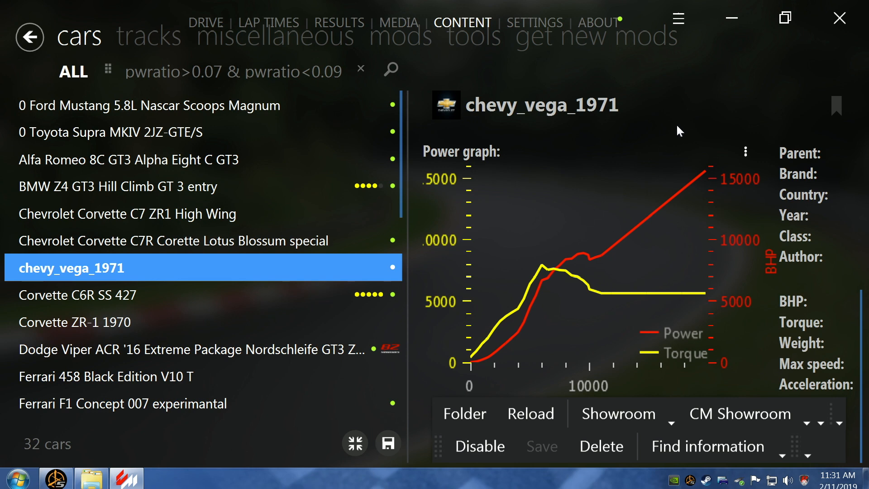
# Step: Set the UI scale to 98% in Content Manager's appearance settings
pyautogui.moveTo(55, 278)
pyautogui.moveTo(79, 270)
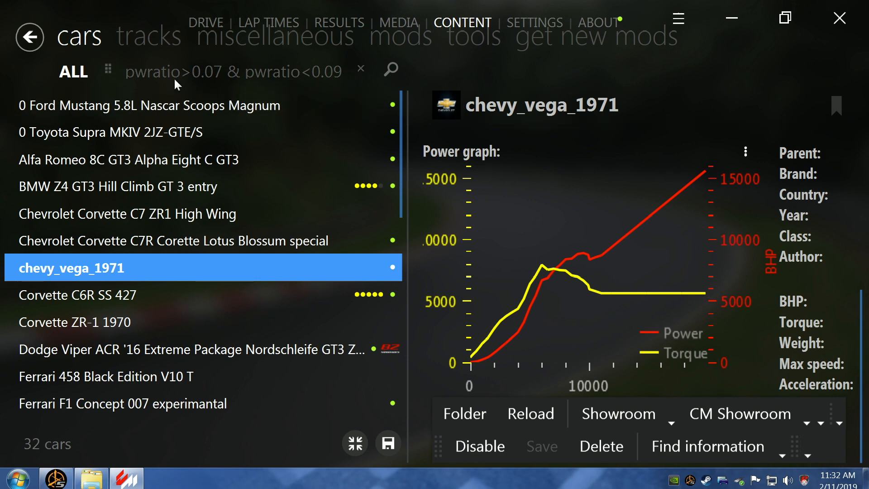
pyautogui.click(202, 21)
pyautogui.moveTo(200, 219)
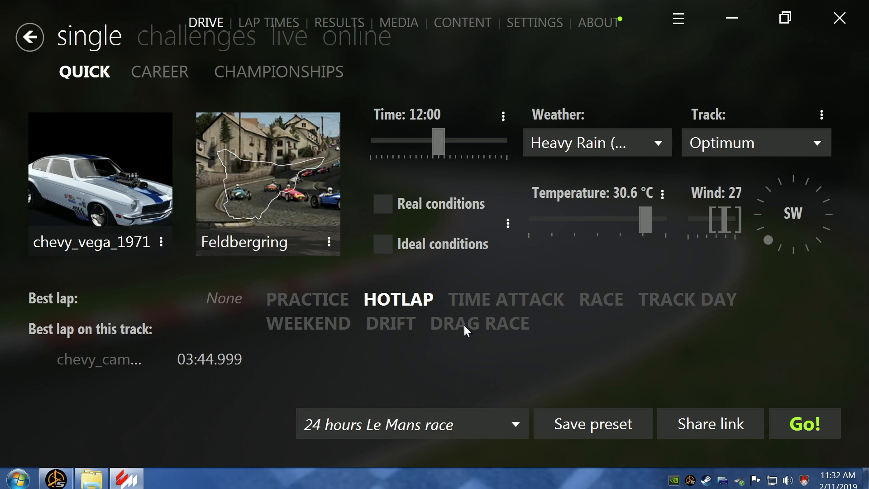
pyautogui.click(514, 24)
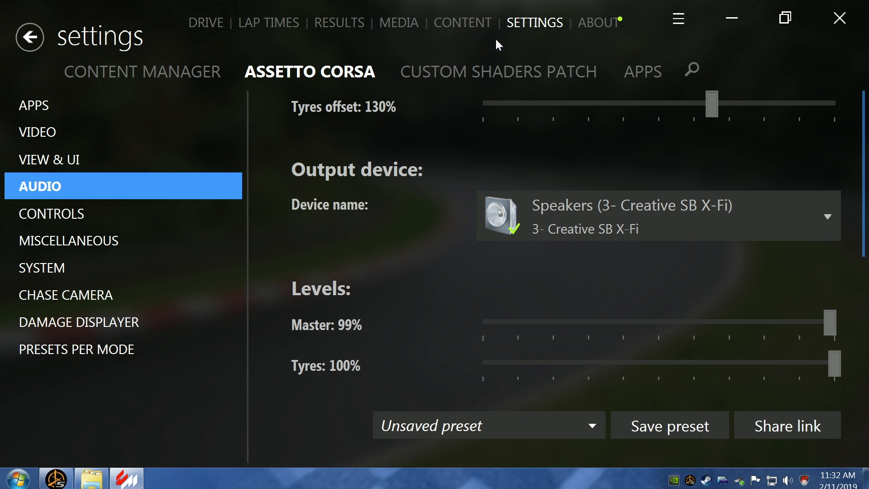
pyautogui.click(69, 131)
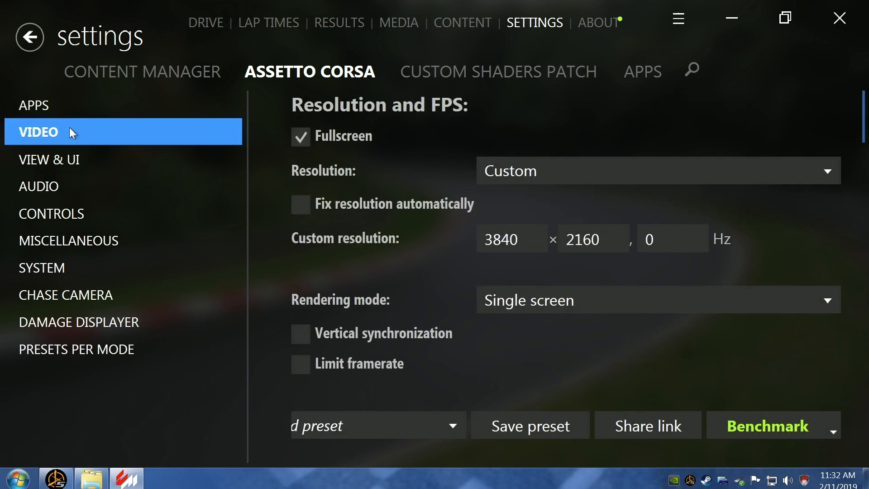
pyautogui.click(139, 68)
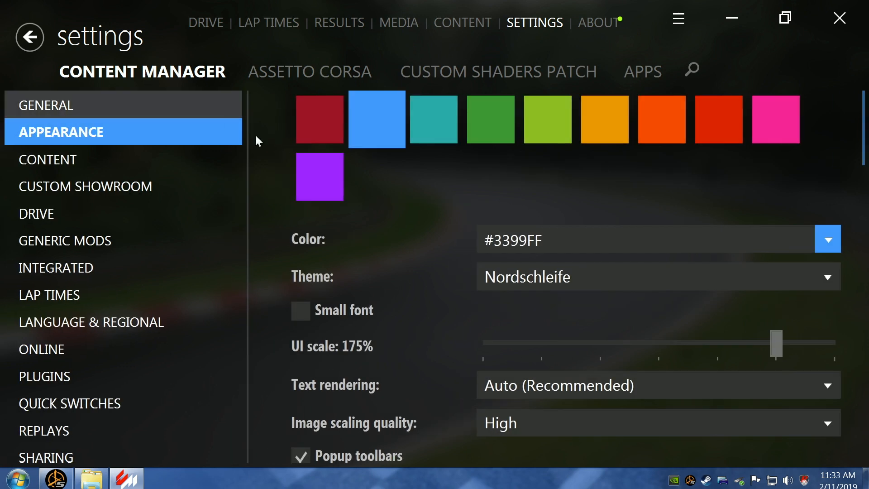
pyautogui.moveTo(775, 345); pyautogui.dragTo(566, 344)
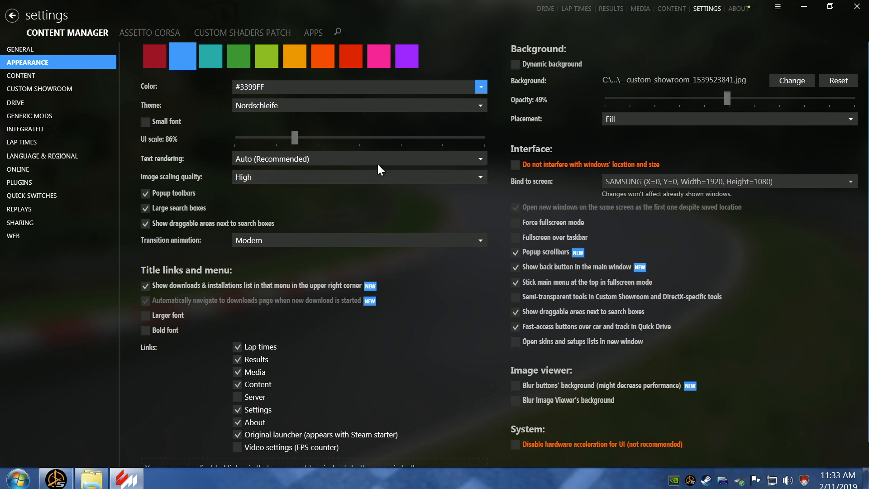
pyautogui.moveTo(290, 138); pyautogui.dragTo(312, 136)
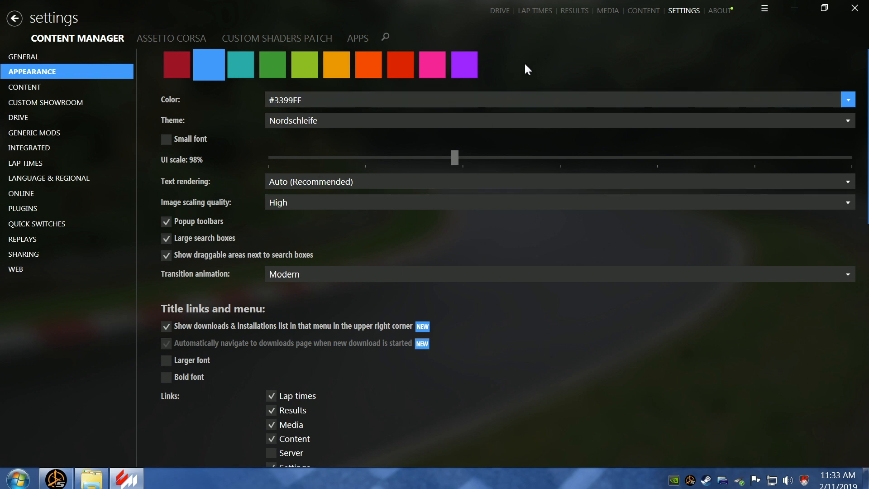
# Step: Open the management page of chevy_vega_1971 from the quick drive setup
pyautogui.click(498, 11)
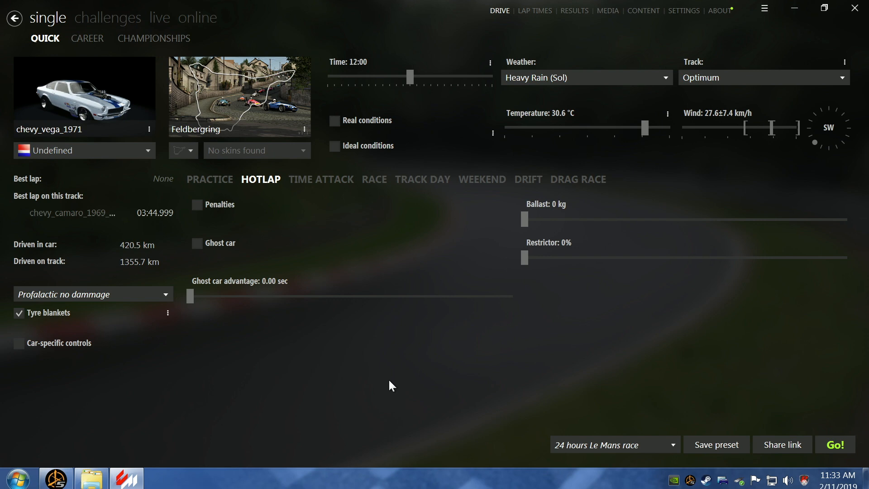
pyautogui.moveTo(109, 124)
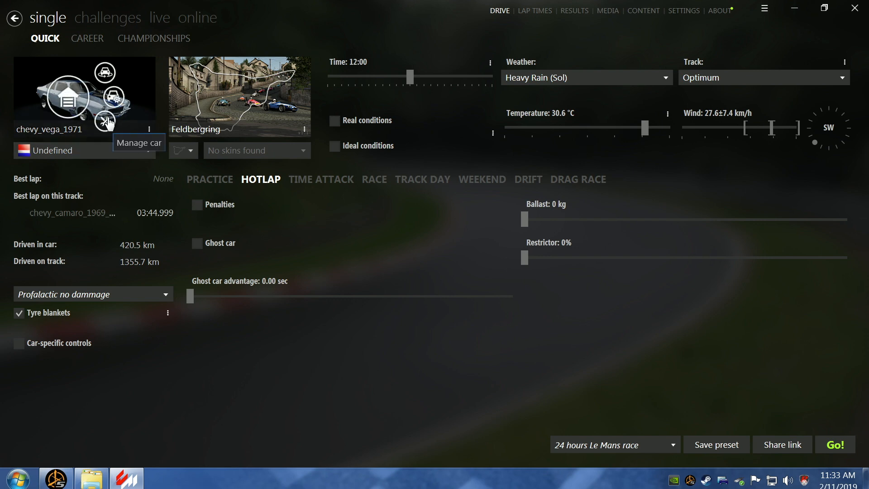
pyautogui.click(107, 122)
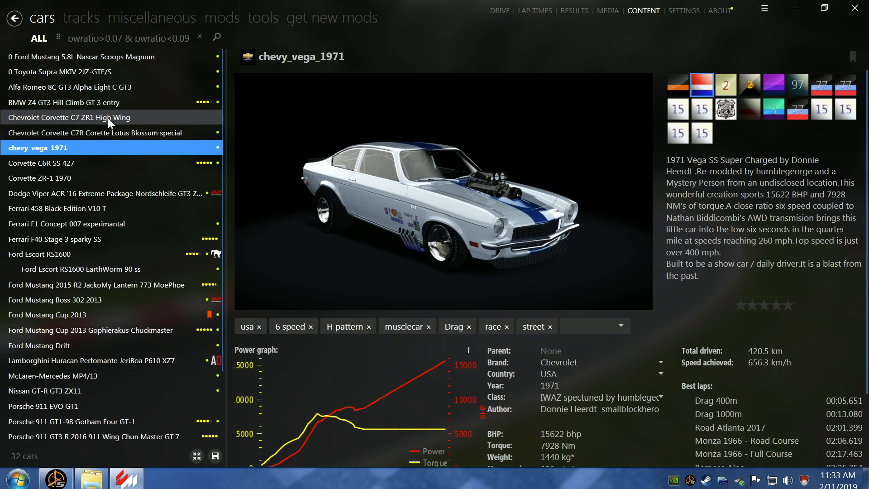
# Step: Open chevy_vega_1971 in the CM Showroom from its management page
pyautogui.scroll(-2, 421, 374)
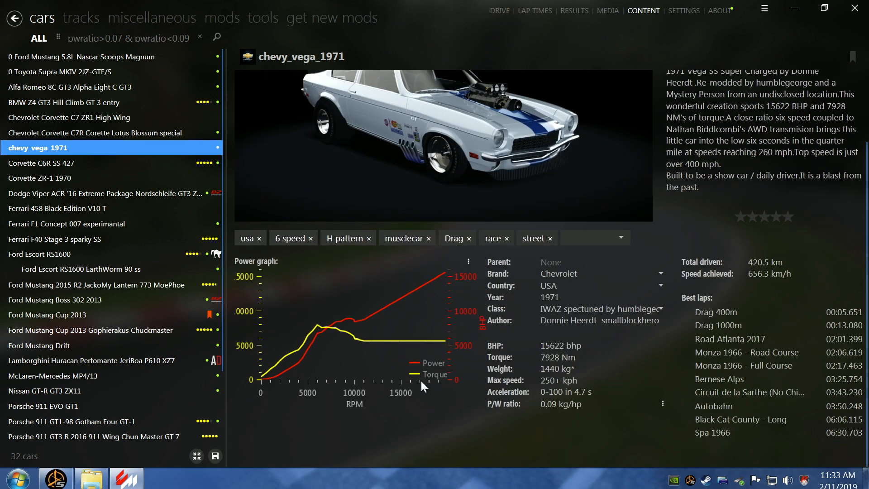
pyautogui.moveTo(452, 441)
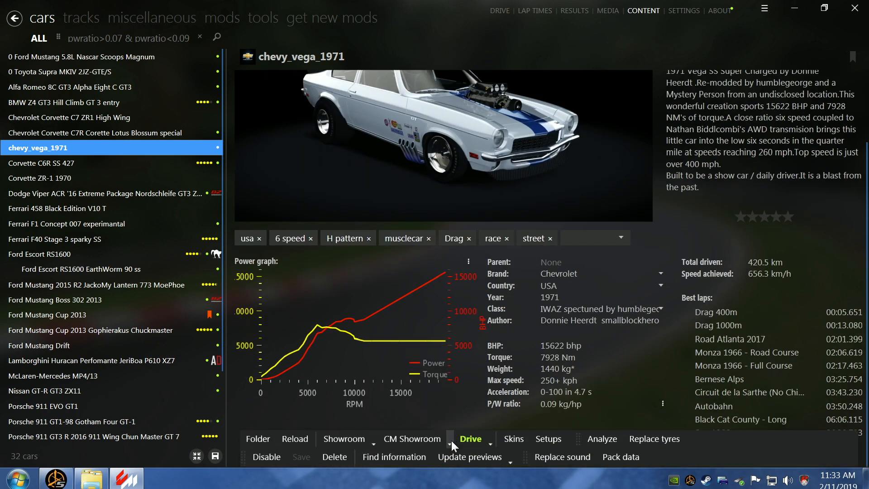
pyautogui.click(419, 437)
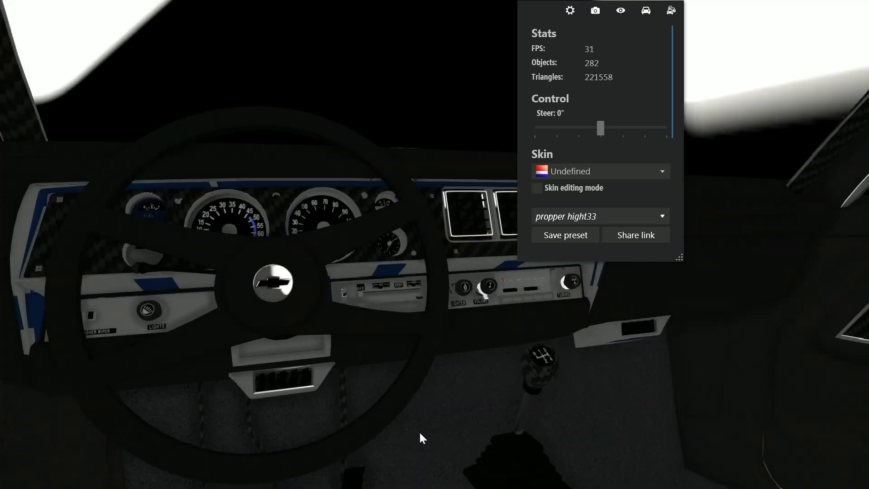
# Step: Leave the cockpit view by resetting the showroom camera, and turn the exterior view to the car's side
pyautogui.moveTo(506, 386); pyautogui.dragTo(419, 382)
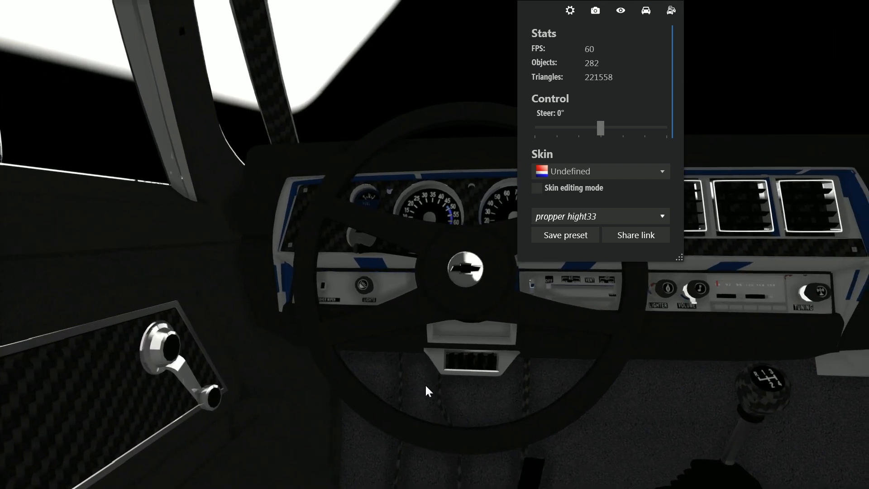
pyautogui.scroll(5, 425, 384)
pyautogui.scroll(1, 426, 386)
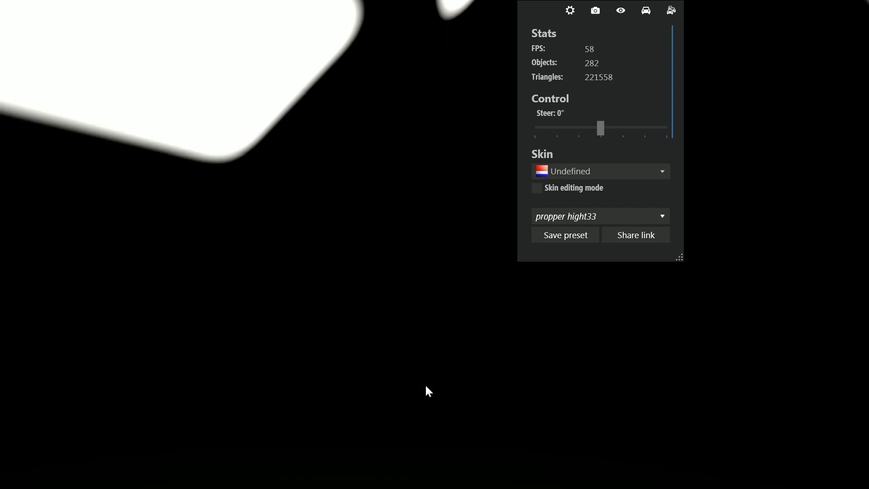
pyautogui.press('Home')
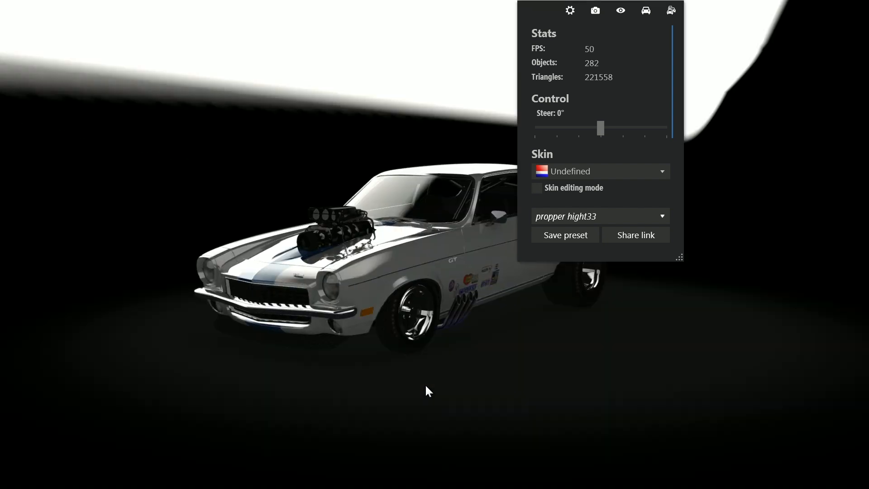
pyautogui.moveTo(411, 355)
pyautogui.mouseDown()
pyautogui.moveTo(468, 370)
pyautogui.moveTo(576, 373)
pyautogui.moveTo(349, 376)
pyautogui.moveTo(394, 353)
pyautogui.moveTo(483, 357)
pyautogui.moveTo(421, 345)
pyautogui.mouseUp()
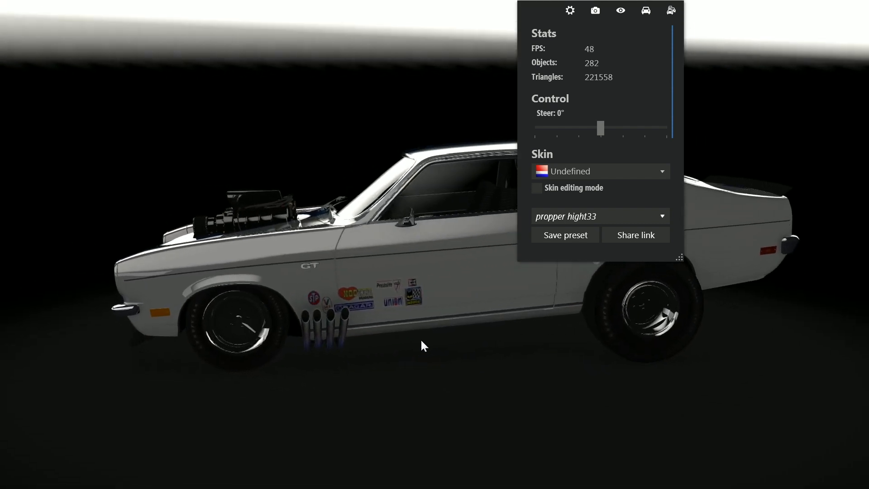
# Step: Change the showroom scene to Garage and view the car from the rear and front
pyautogui.click(571, 11)
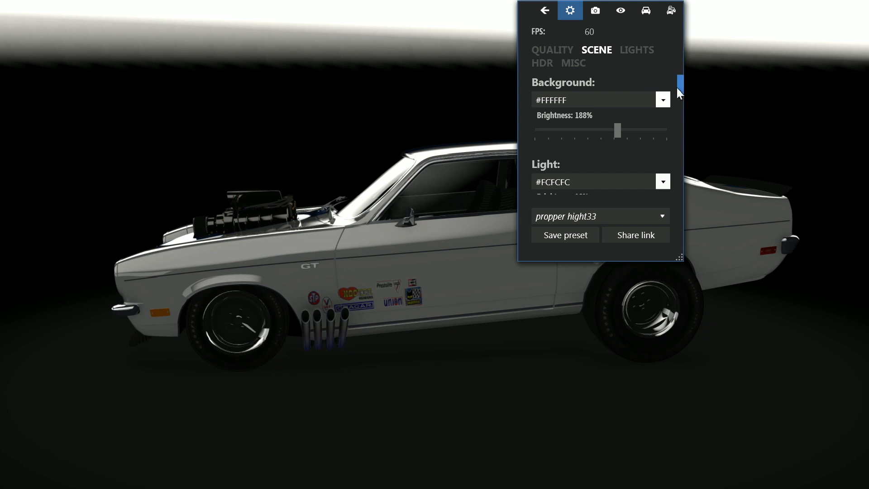
pyautogui.moveTo(677, 86); pyautogui.dragTo(677, 136)
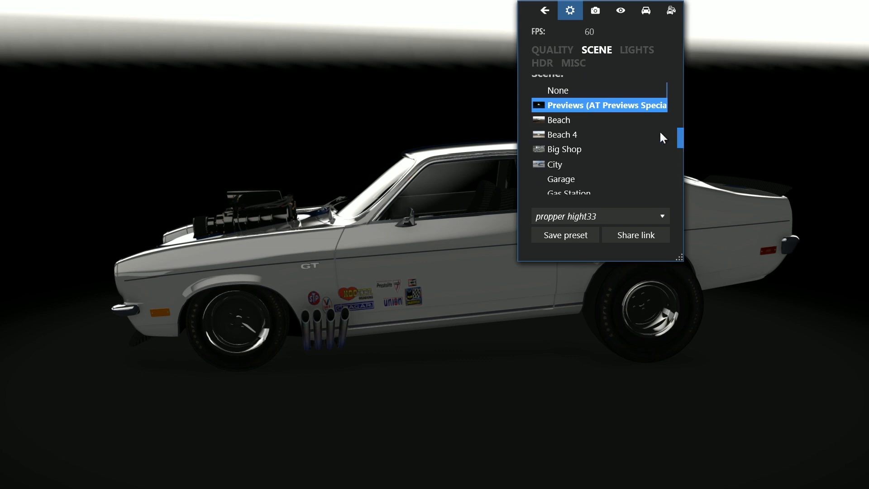
pyautogui.click(580, 179)
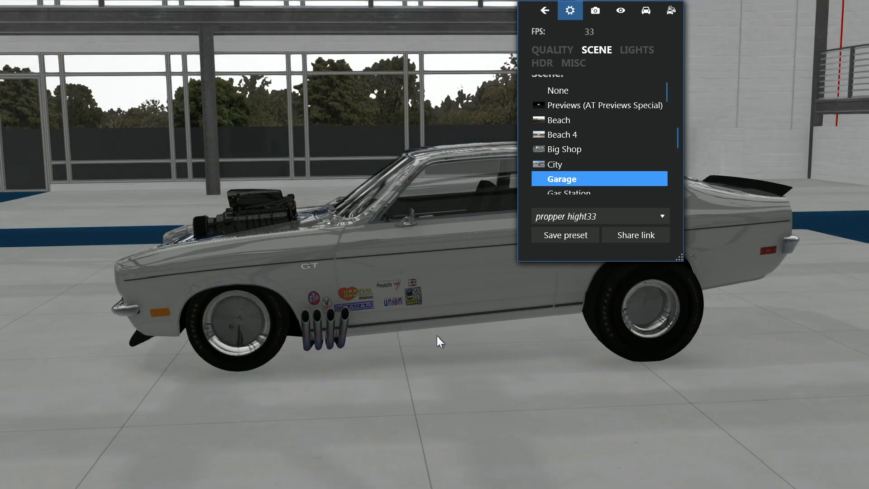
pyautogui.moveTo(416, 341); pyautogui.dragTo(232, 346)
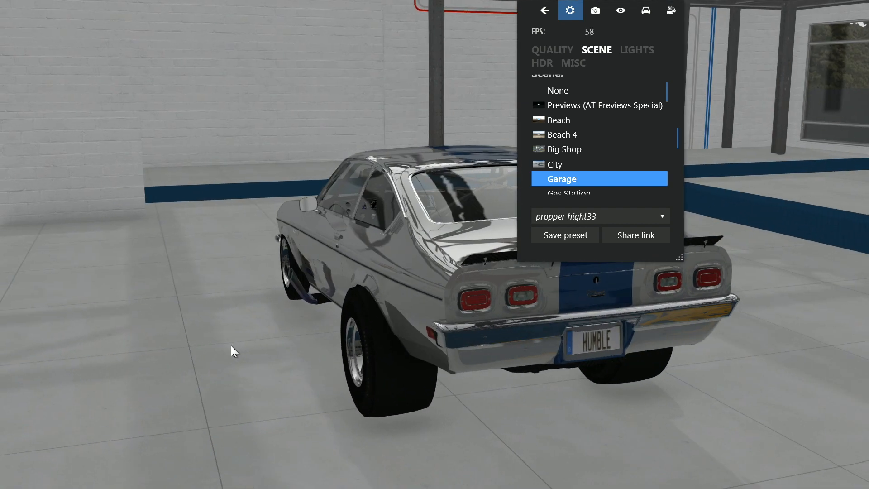
pyautogui.moveTo(241, 346); pyautogui.dragTo(536, 335)
pyautogui.moveTo(349, 339); pyautogui.dragTo(429, 343)
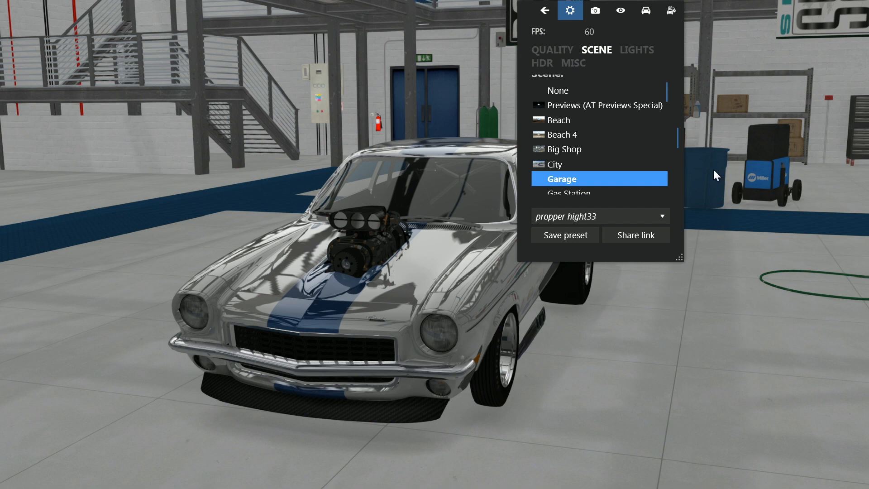
# Step: Set the scene's top ambient color to the warm orange #E2AB91 and check it from the car's side
pyautogui.moveTo(681, 133); pyautogui.dragTo(682, 109)
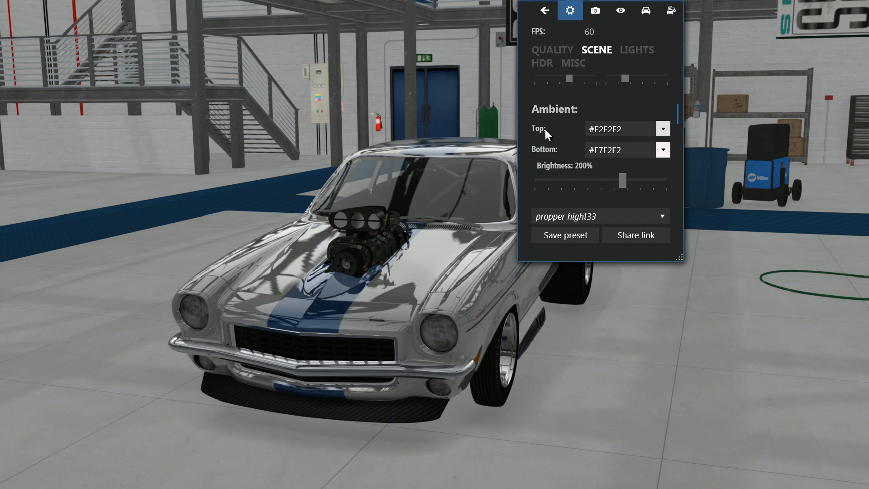
pyautogui.click(661, 130)
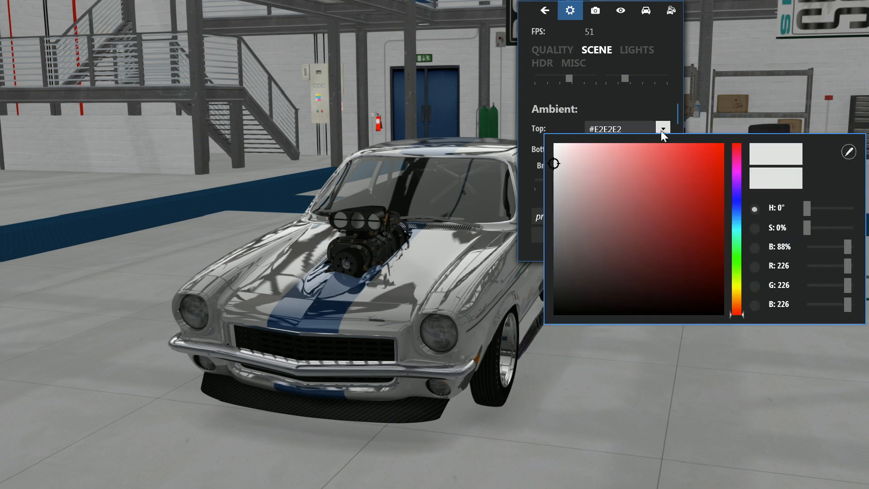
pyautogui.moveTo(553, 165)
pyautogui.mouseDown()
pyautogui.moveTo(623, 163)
pyautogui.moveTo(615, 163)
pyautogui.mouseUp()
pyautogui.moveTo(740, 316); pyautogui.dragTo(737, 301)
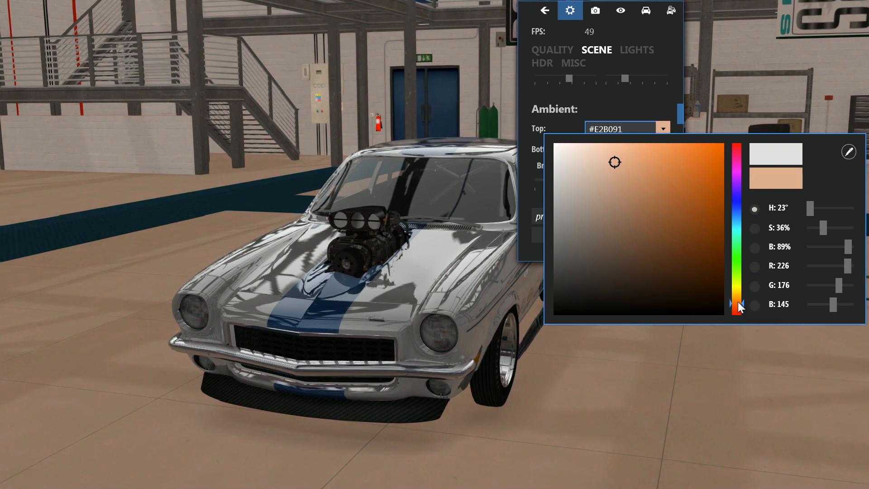
pyautogui.moveTo(738, 301); pyautogui.dragTo(737, 303)
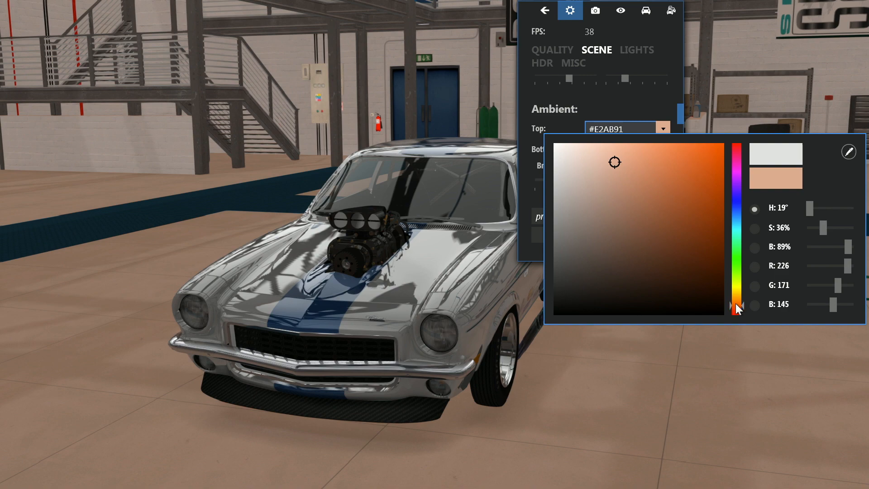
pyautogui.click(452, 320)
pyautogui.moveTo(450, 308); pyautogui.dragTo(273, 285)
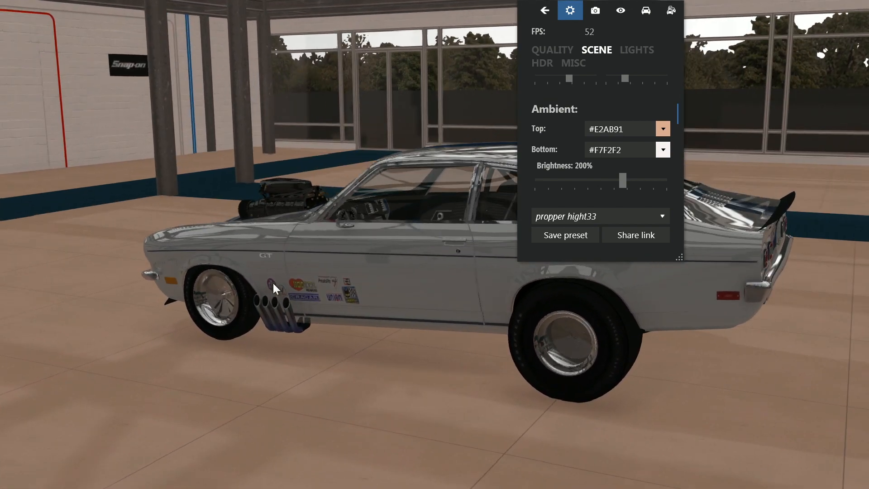
# Step: Set the bottom ambient color to the turquoise #7ADBCB and check it from the car's rear
pyautogui.click(658, 152)
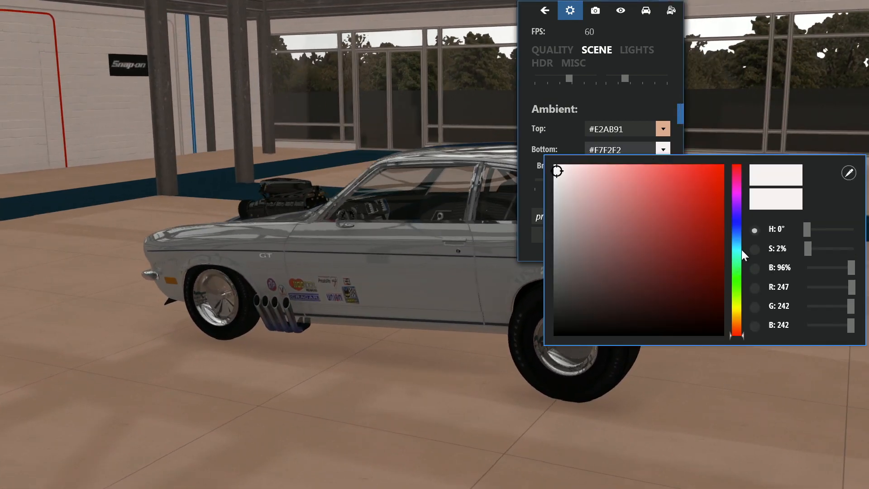
pyautogui.click(737, 255)
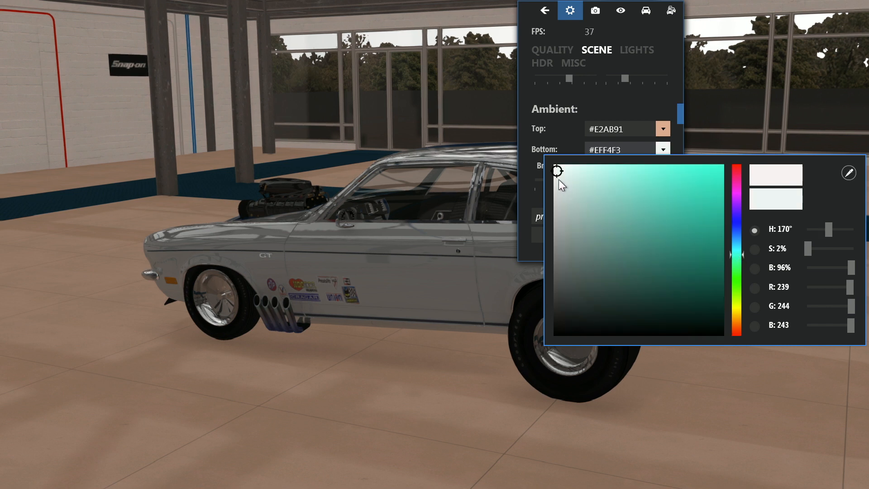
pyautogui.moveTo(559, 174); pyautogui.dragTo(627, 188)
pyautogui.click(450, 281)
pyautogui.moveTo(464, 280); pyautogui.dragTo(410, 282)
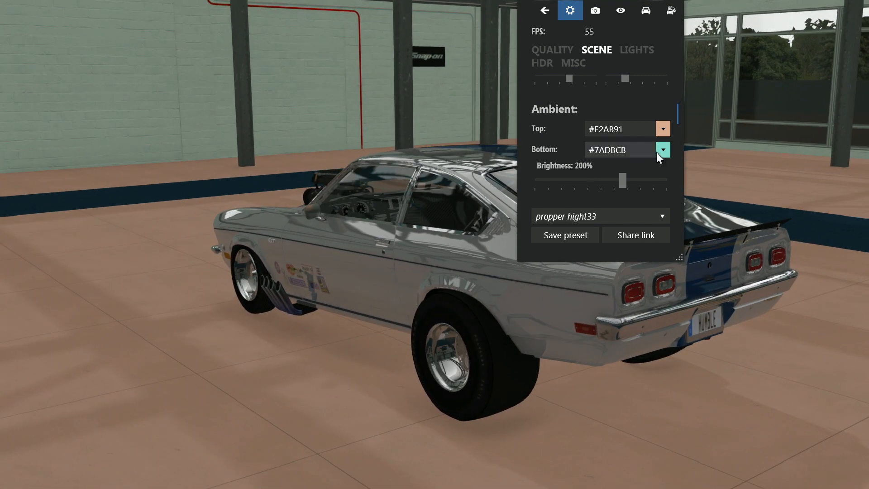
# Step: Change the top ambient color to the pale blue #BBE5EA
pyautogui.click(662, 133)
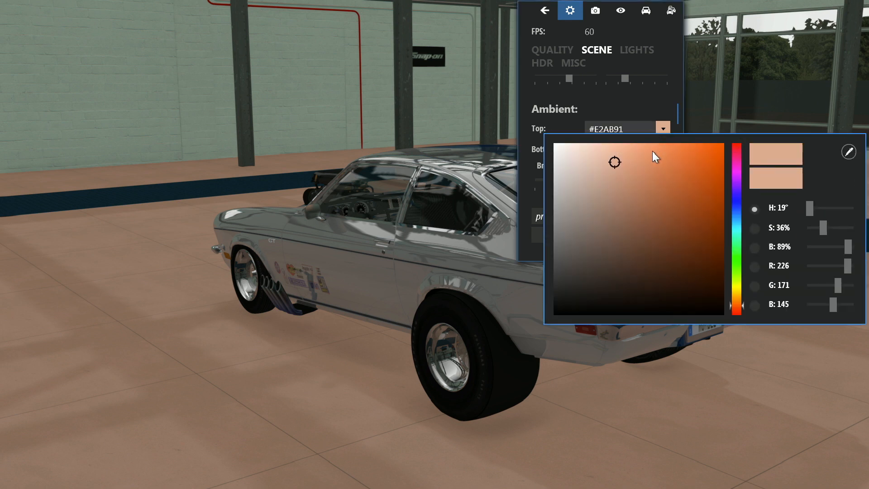
pyautogui.click(738, 247)
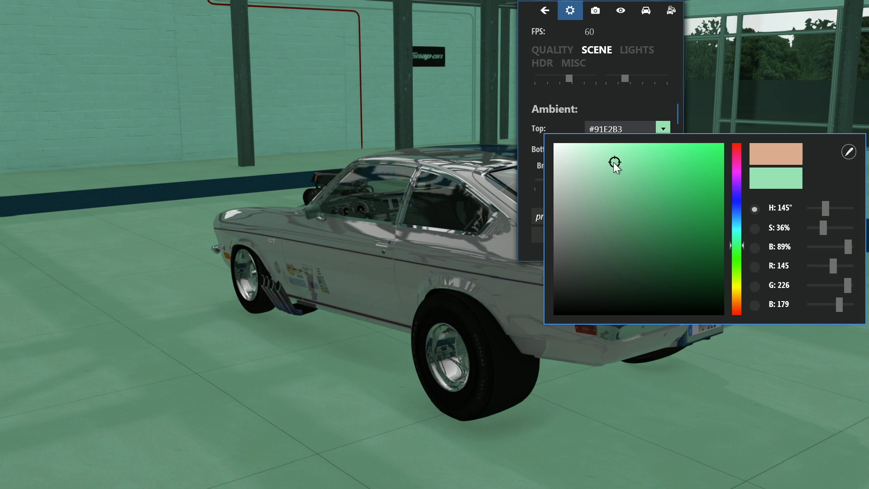
pyautogui.moveTo(615, 163); pyautogui.dragTo(588, 157)
pyautogui.moveTo(737, 243); pyautogui.dragTo(735, 233)
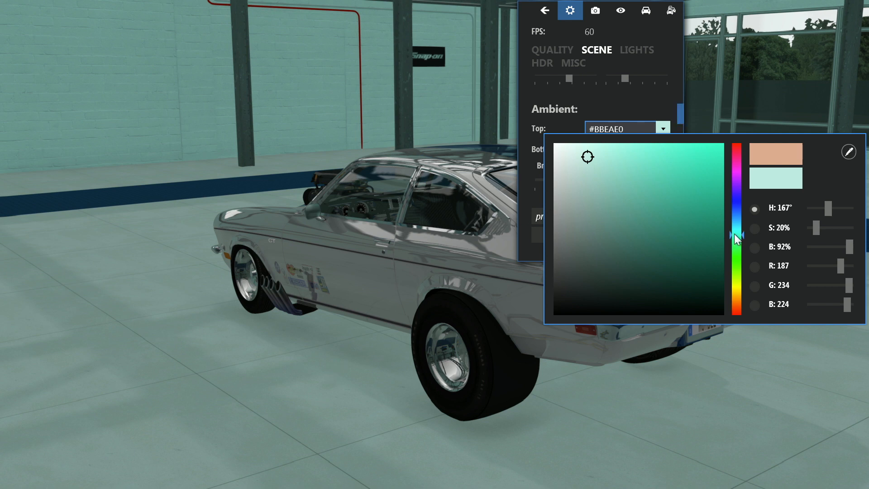
pyautogui.moveTo(734, 234); pyautogui.dragTo(735, 225)
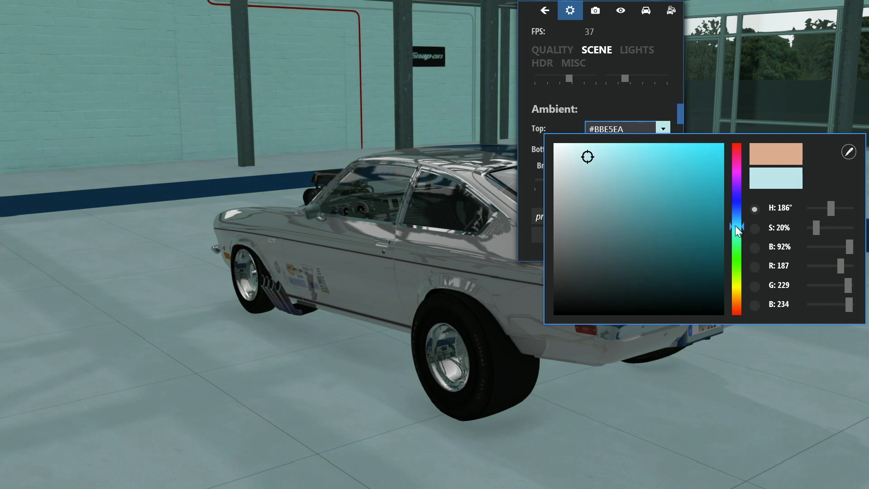
pyautogui.click(392, 366)
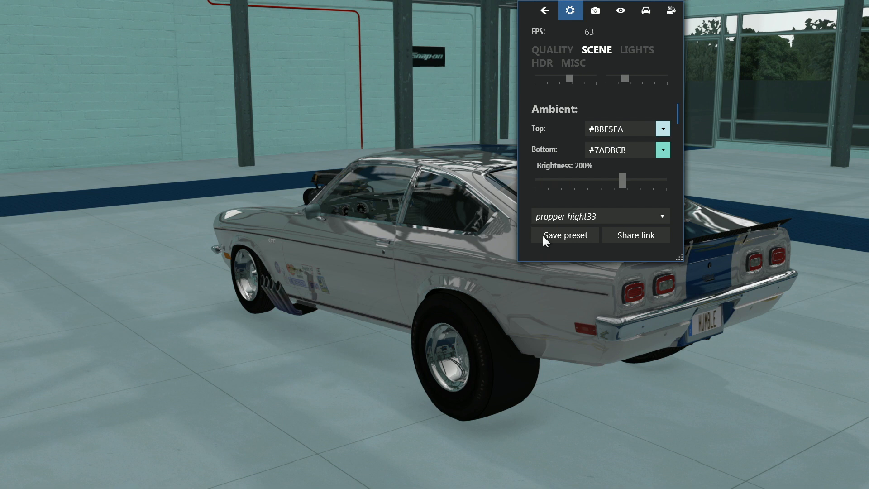
# Step: Change the bottom ambient color to the near-white #E6F2F0
pyautogui.click(659, 153)
pyautogui.moveTo(630, 191); pyautogui.dragTo(562, 175)
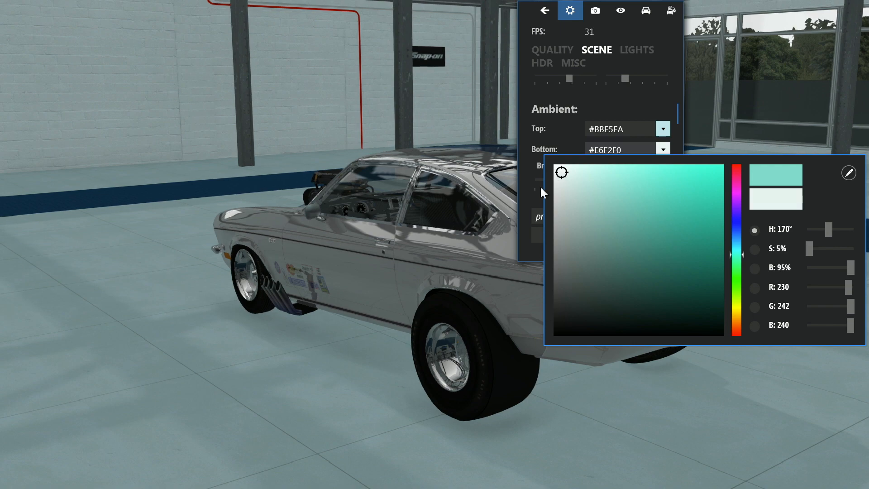
pyautogui.click(151, 398)
# Step: Examine the new ambient lighting on the car from the front, rear and side in the Garage scene
pyautogui.moveTo(194, 318); pyautogui.dragTo(571, 316)
pyautogui.moveTo(456, 343); pyautogui.dragTo(529, 324)
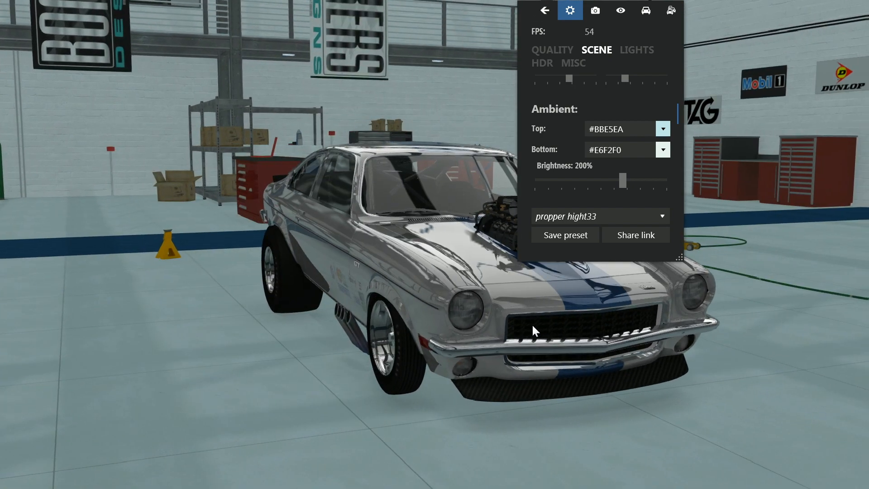
pyautogui.moveTo(528, 325); pyautogui.dragTo(65, 335)
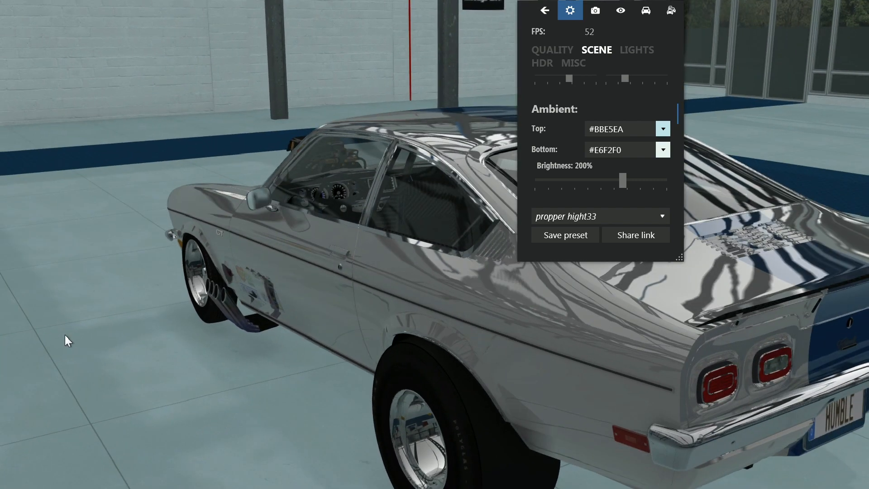
pyautogui.moveTo(449, 332)
pyautogui.mouseDown()
pyautogui.moveTo(422, 319)
pyautogui.moveTo(383, 321)
pyautogui.moveTo(457, 337)
pyautogui.mouseUp()
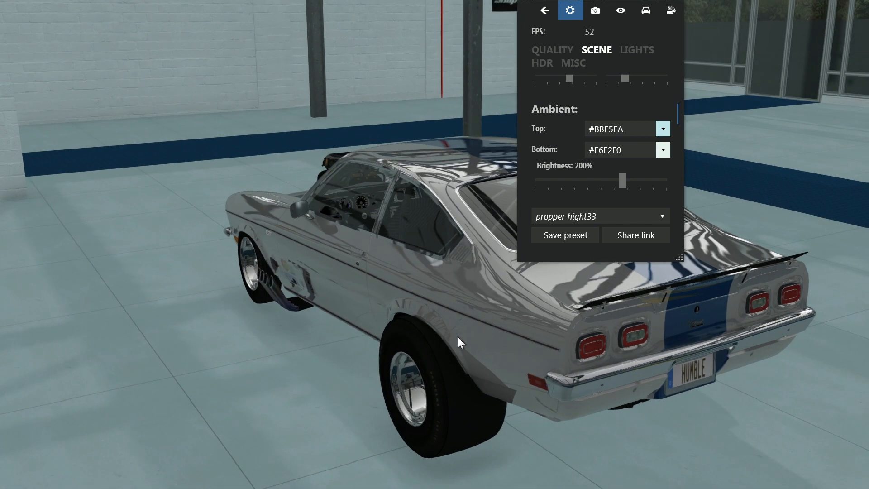
pyautogui.moveTo(396, 325); pyautogui.dragTo(497, 345)
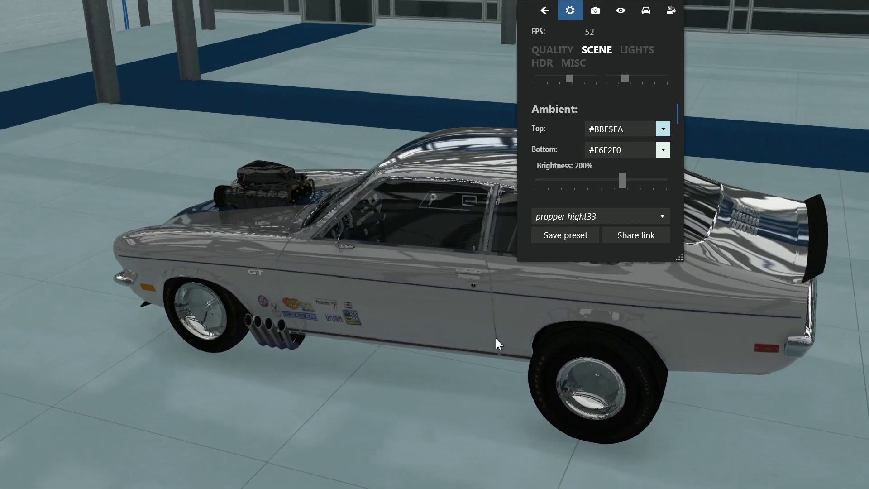
pyautogui.moveTo(219, 287); pyautogui.dragTo(495, 253)
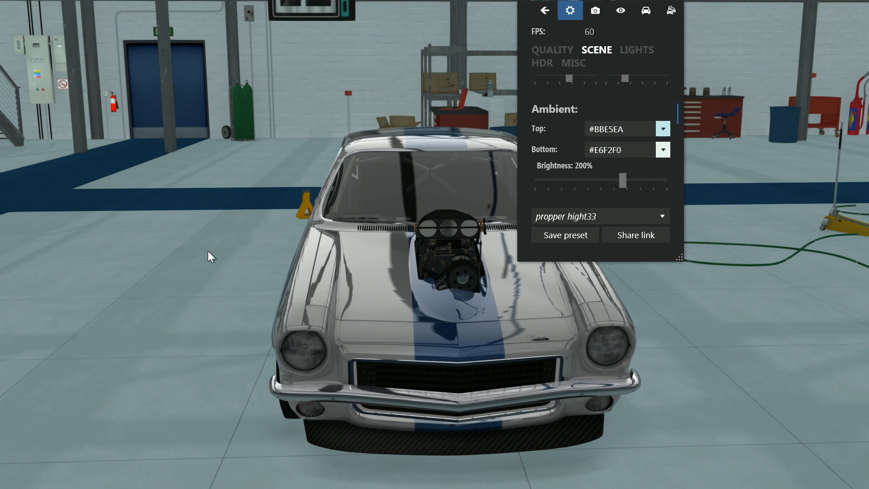
pyautogui.moveTo(340, 265); pyautogui.dragTo(351, 284)
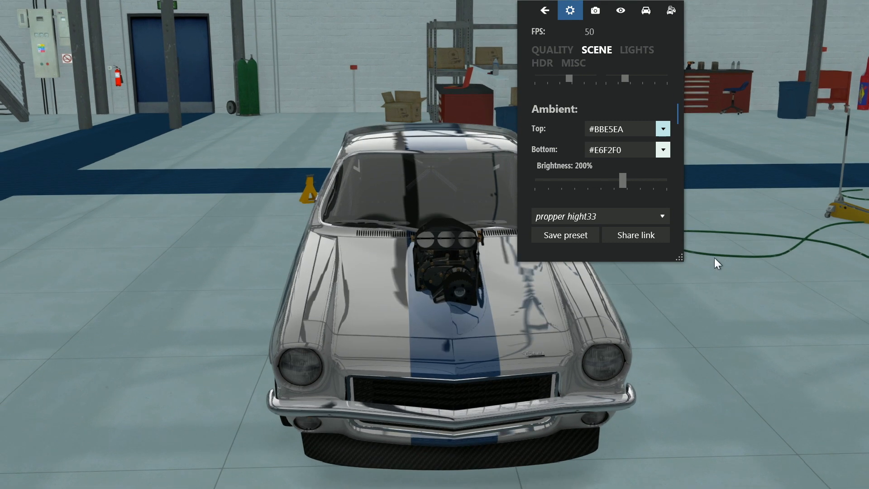
# Step: Enlarge the showroom settings window to reveal the scene list, and move it clear of the car
pyautogui.moveTo(680, 259); pyautogui.dragTo(715, 463)
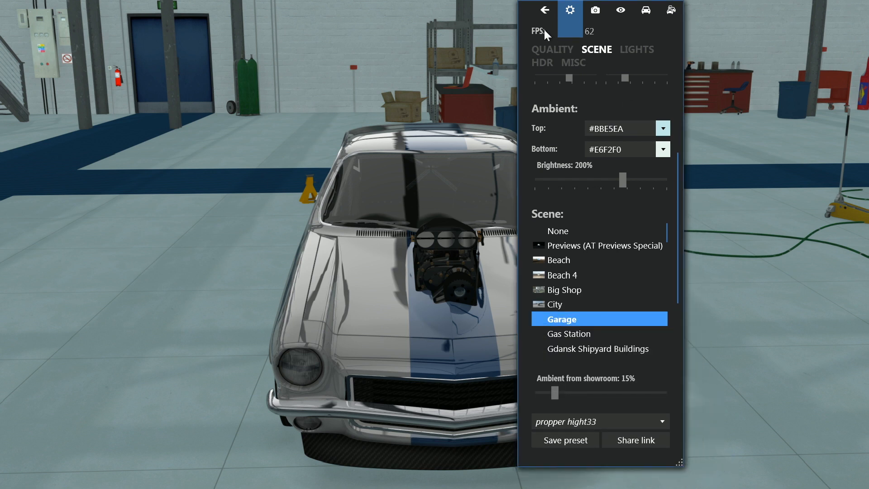
pyautogui.moveTo(525, 9); pyautogui.dragTo(690, 21)
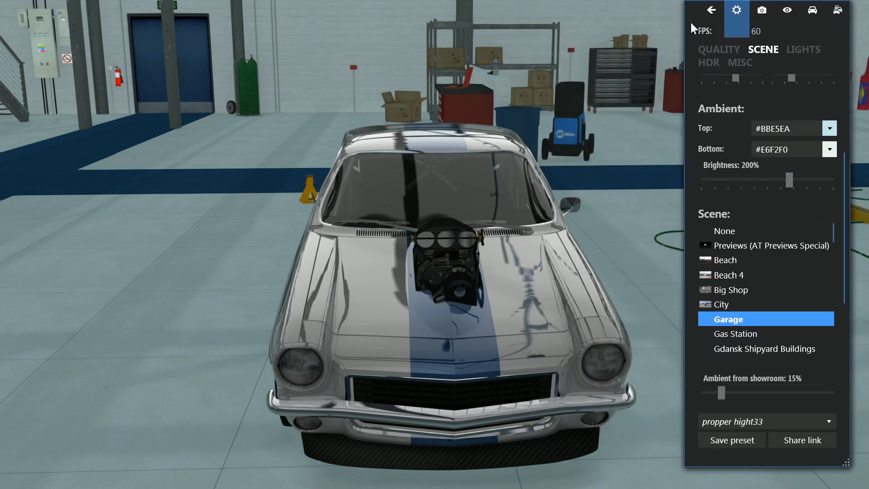
pyautogui.moveTo(465, 352); pyautogui.dragTo(427, 327)
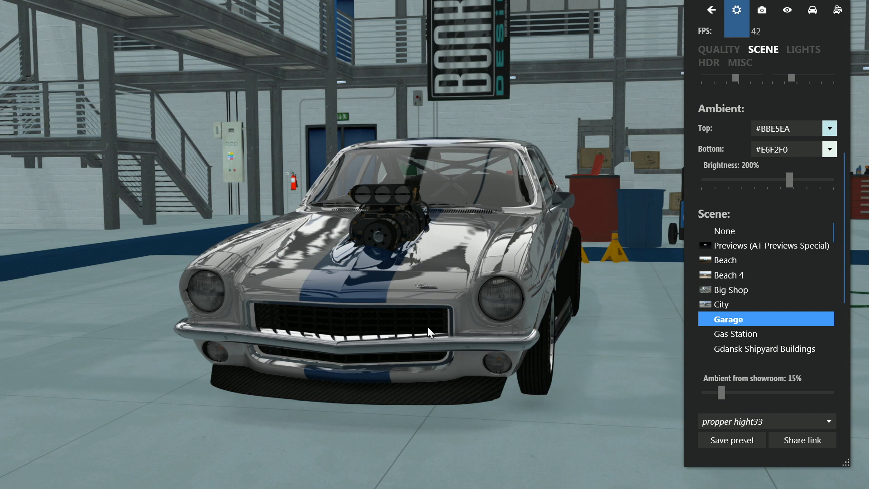